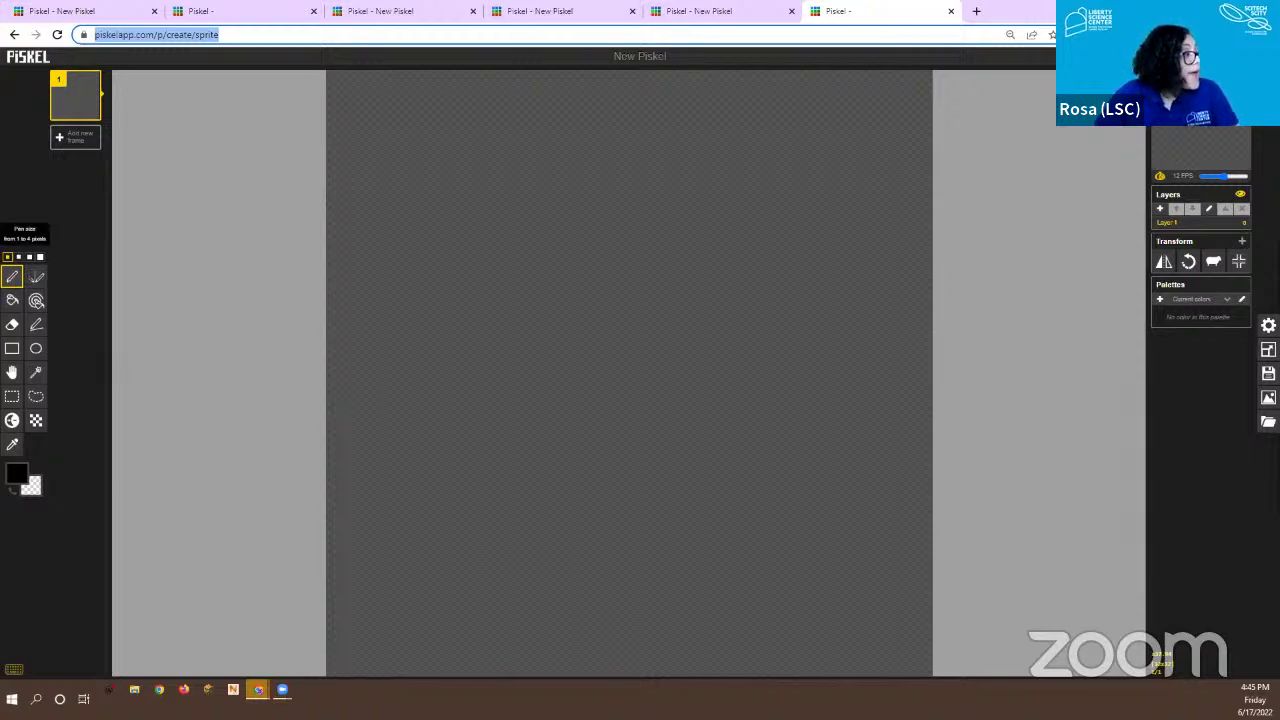
Stamp four black squares in a row with the Pen tool, using pen sizes of 1, 2, 3 and 4 pixels
left_click(431, 309)
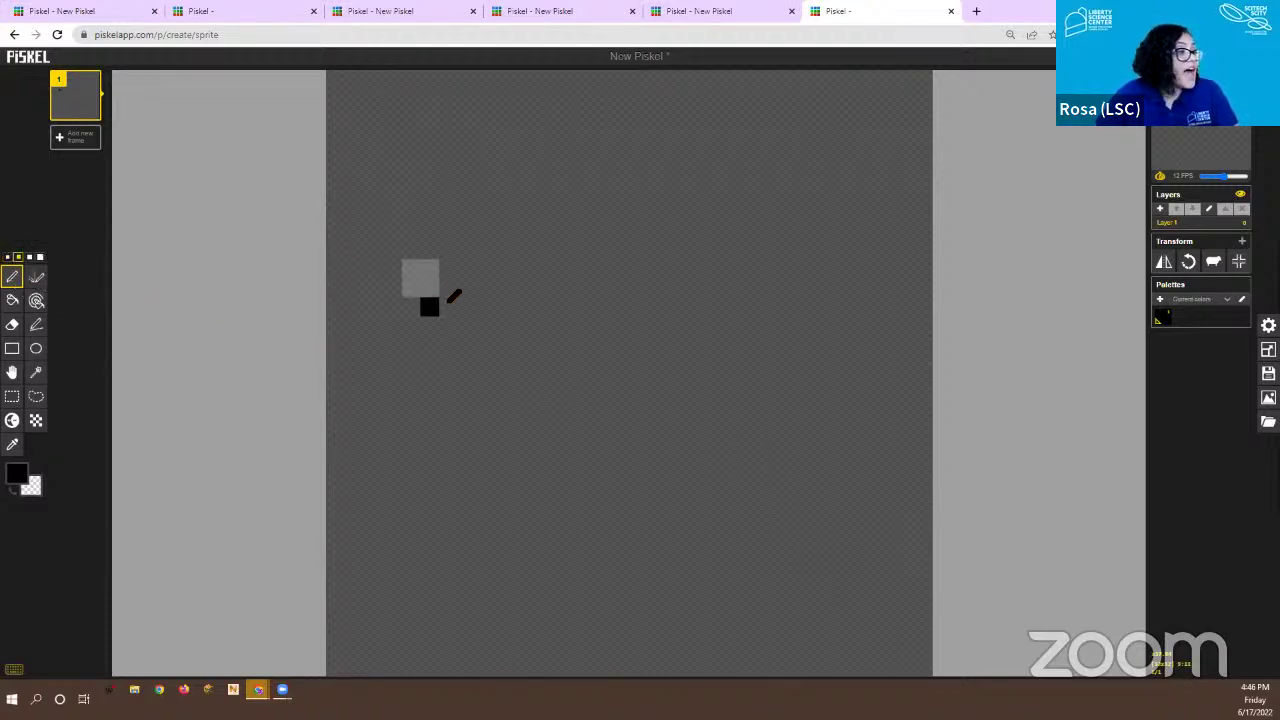
left_click(478, 298)
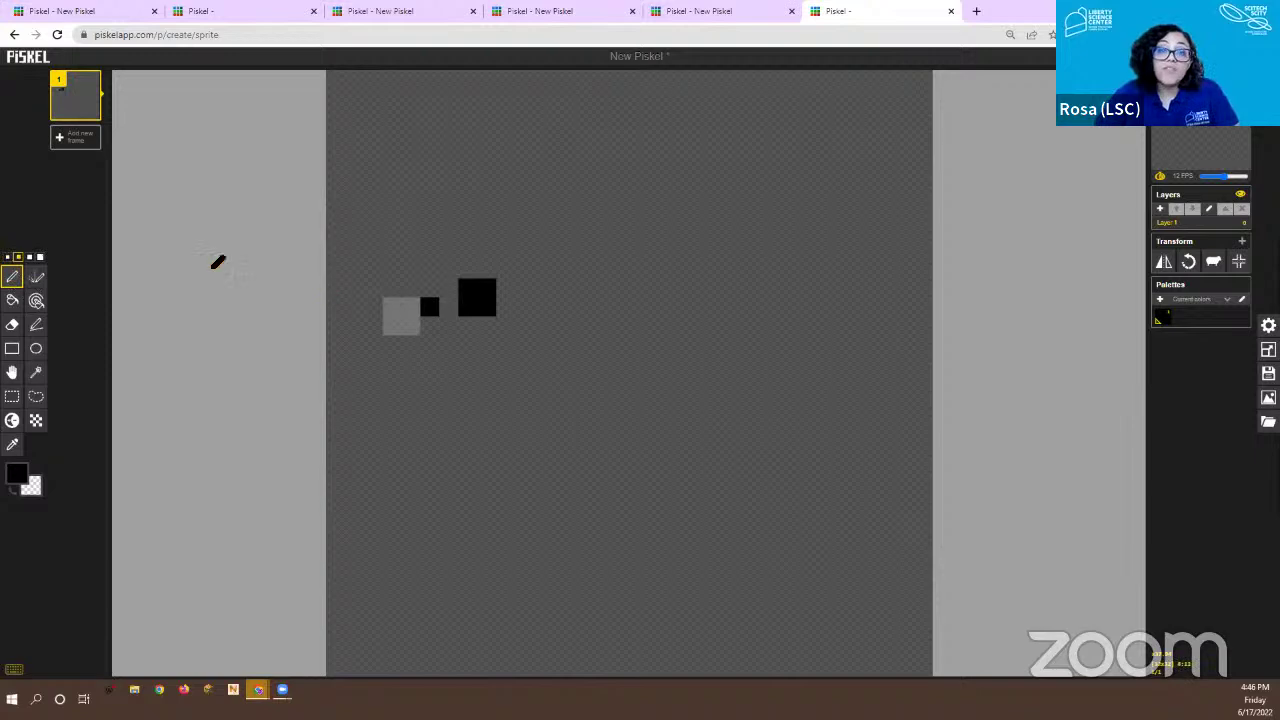
left_click(28, 257)
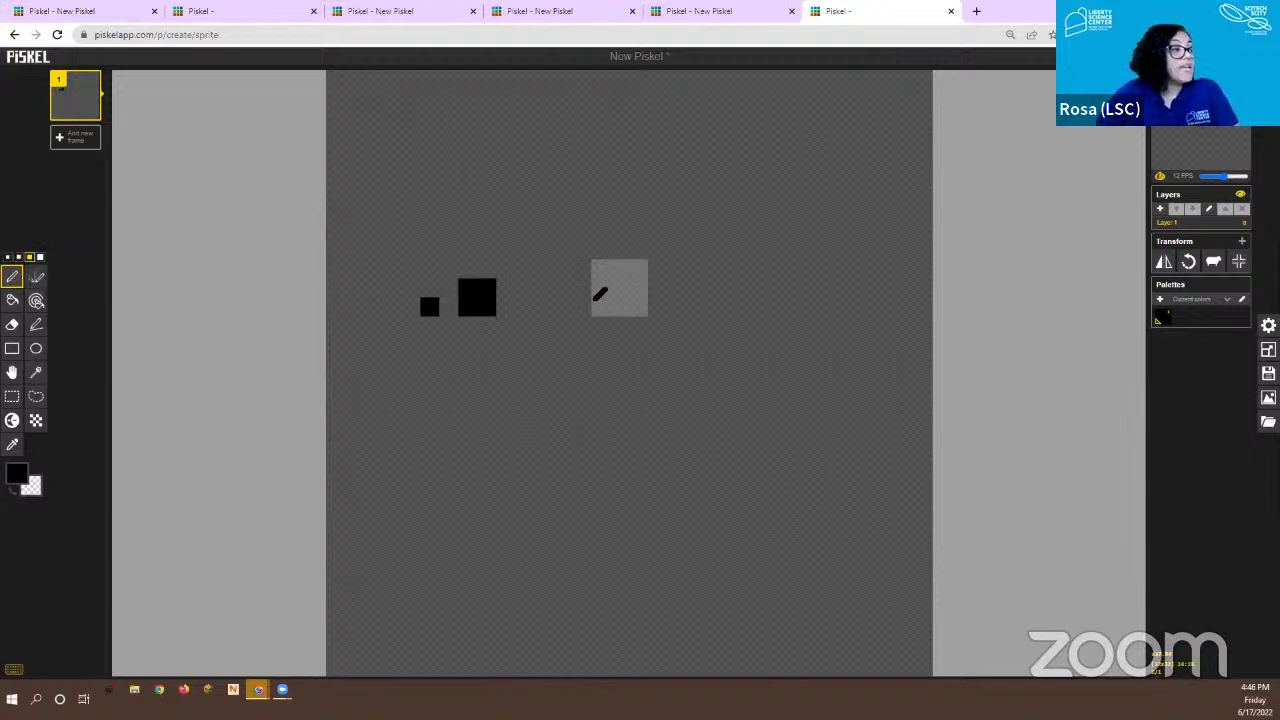
left_click(563, 288)
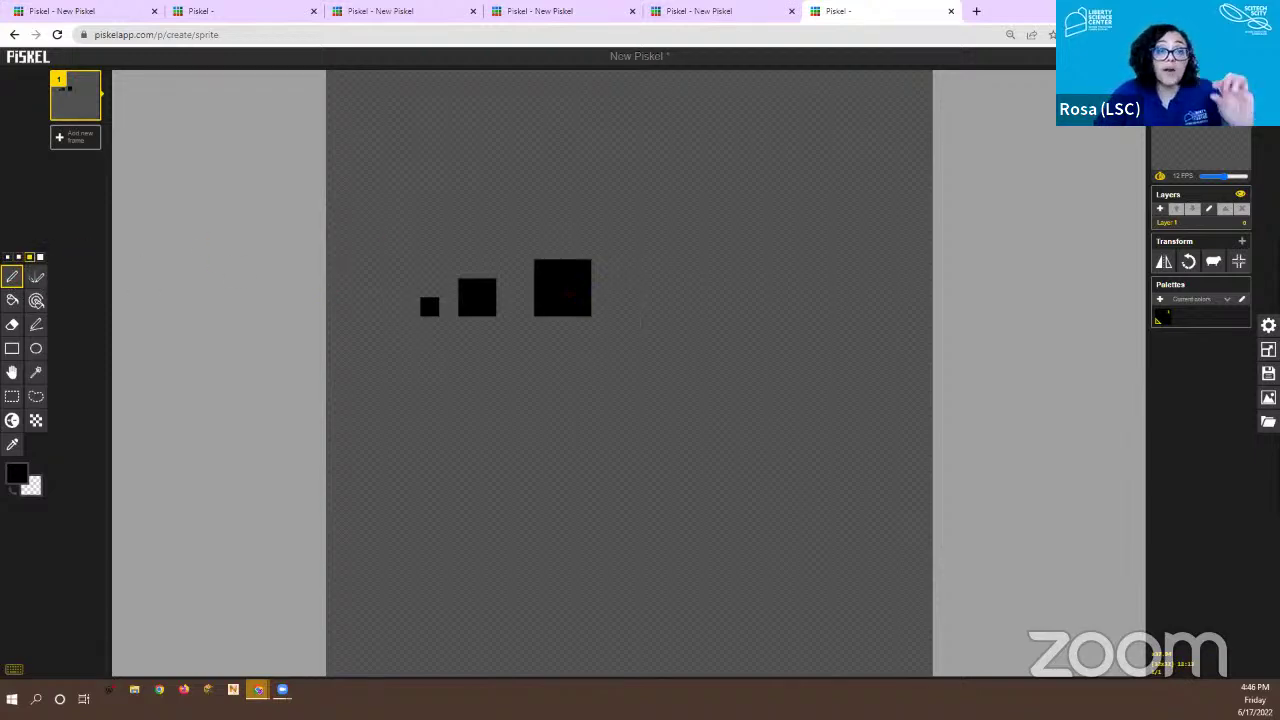
key("ctrl+z")
left_click(573, 288)
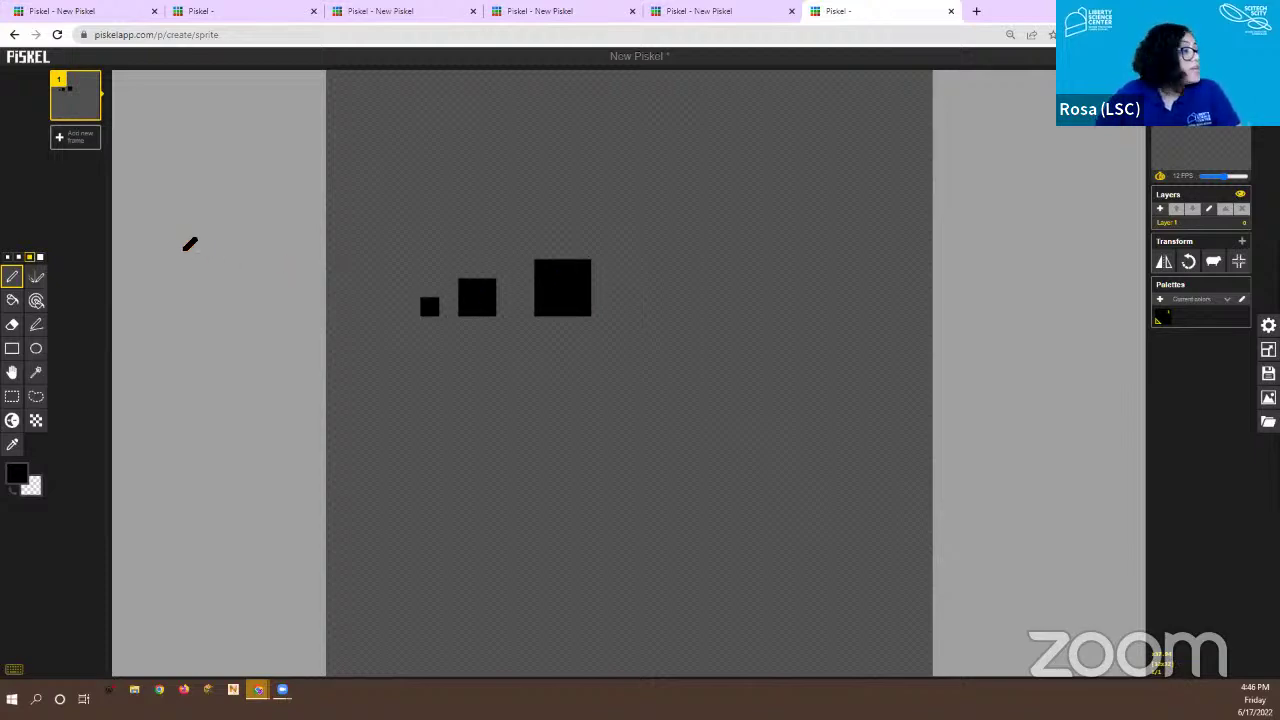
left_click(40, 257)
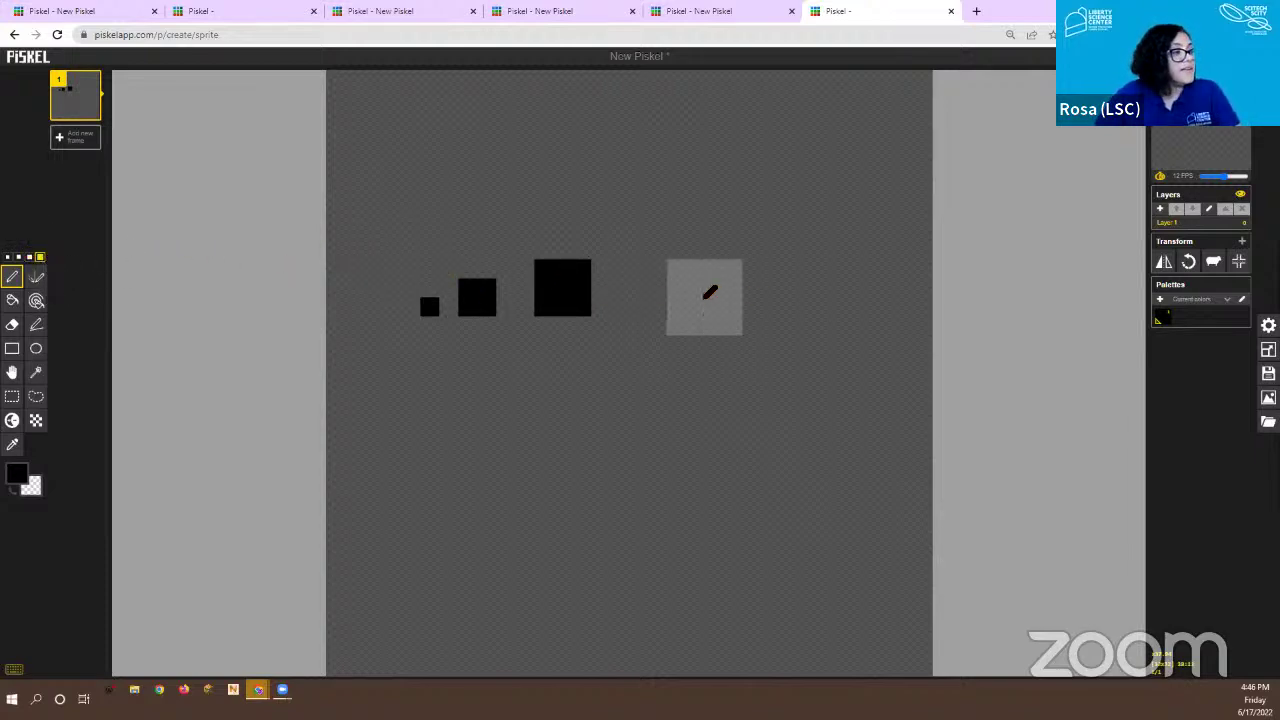
left_click(686, 280)
Draw a 4-pixel-wide curve below the squares and three 2-pixel-wide black strokes around them
mouse_move(545, 445)
left_mouse_down()
mouse_move(781, 512)
mouse_move(762, 355)
left_mouse_up()
left_click(18, 257)
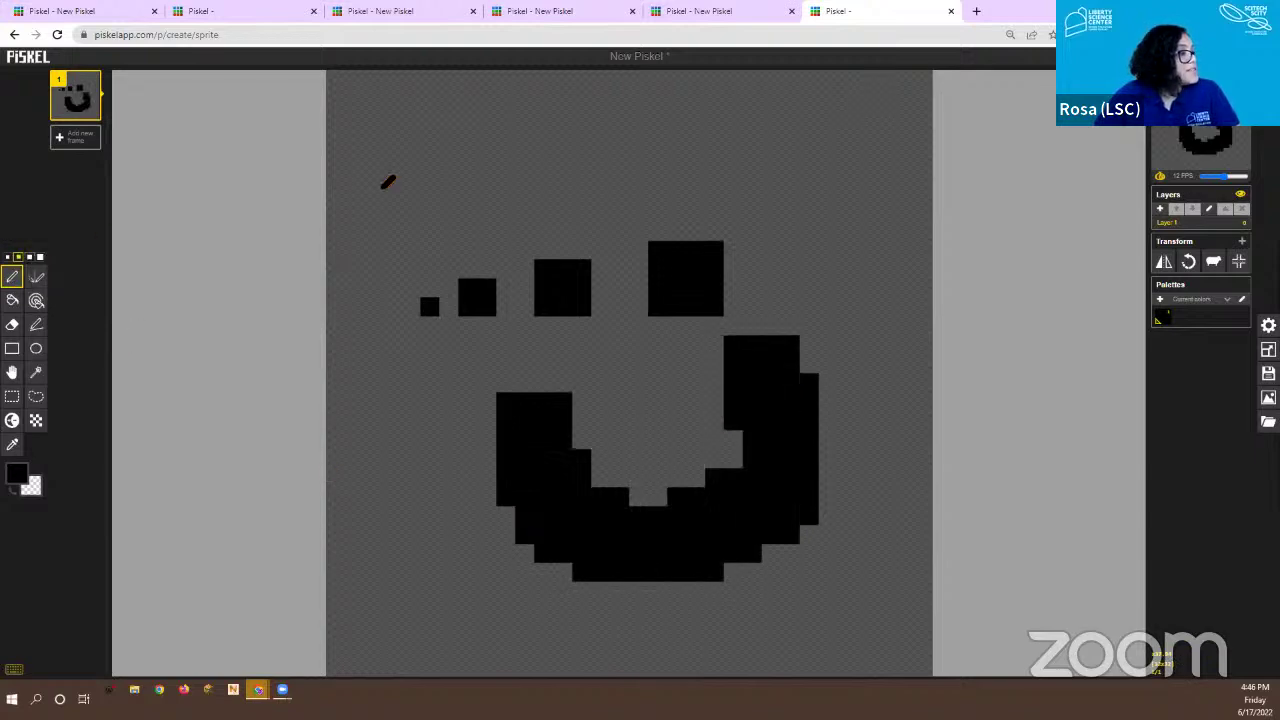
mouse_move(447, 165)
left_mouse_down()
mouse_move(588, 166)
mouse_move(780, 245)
left_mouse_up()
mouse_move(837, 160)
left_mouse_down()
mouse_move(891, 274)
mouse_move(888, 338)
left_mouse_up()
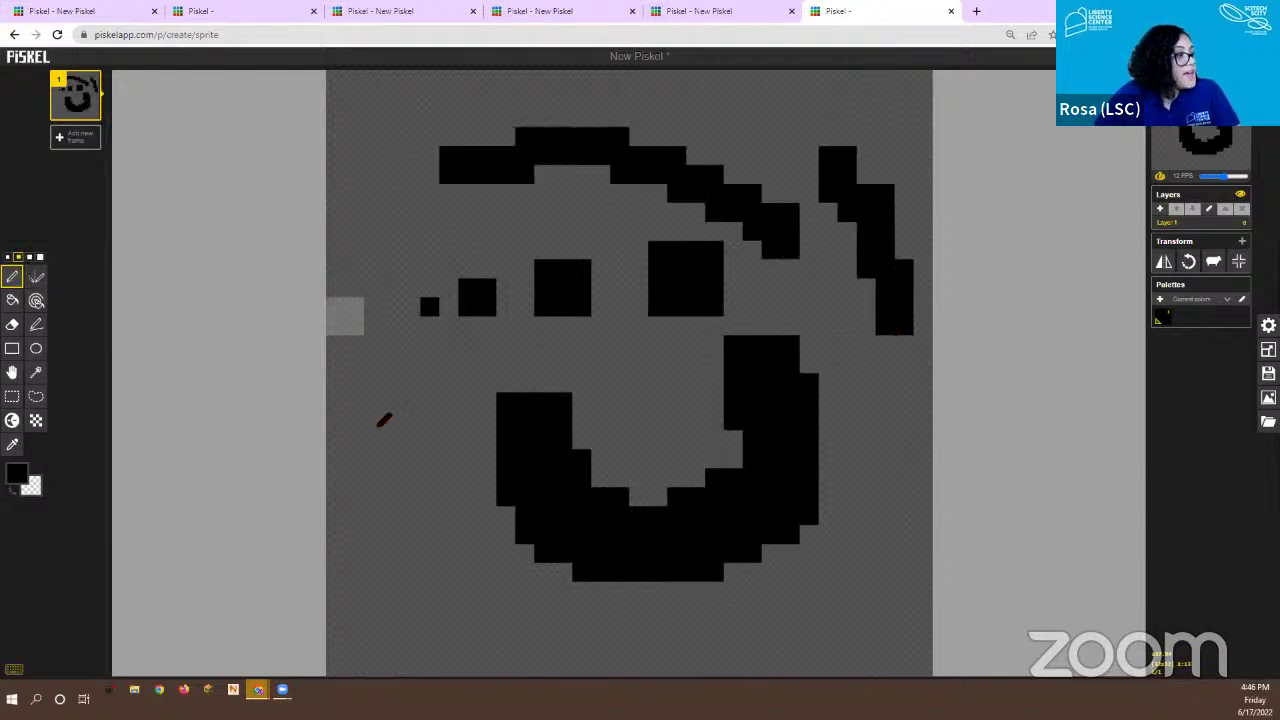
left_click_drag(340, 320, 410, 475)
Add several 1-pixel-wide black strokes around the curve and near the canvas edges
left_click(8, 257)
mouse_move(392, 224)
left_mouse_down()
mouse_move(411, 343)
mouse_move(468, 401)
left_mouse_up()
left_click_drag(676, 364, 714, 364)
left_click_drag(866, 458, 866, 598)
left_click(847, 609)
left_click_drag(852, 648, 652, 648)
left_click_drag(408, 590, 515, 628)
left_click_drag(411, 75, 392, 165)
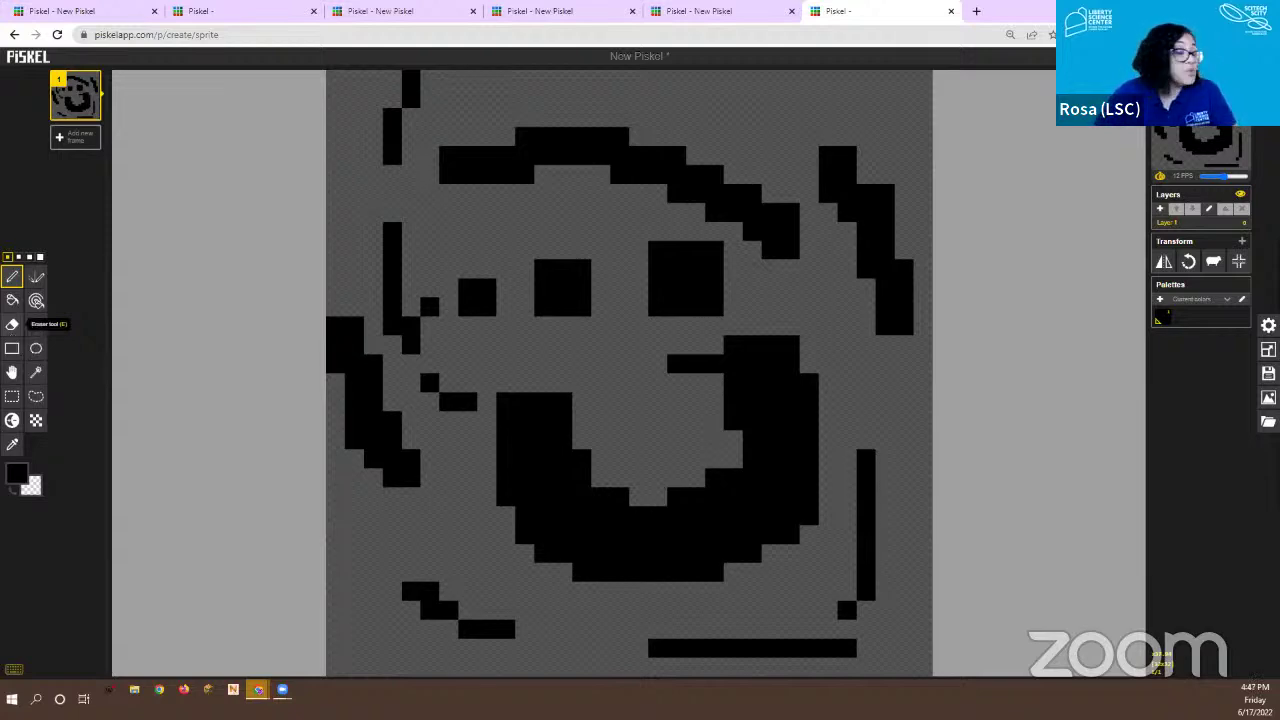
Erase all the practice marks from the canvas using the Eraser at 4-pixel size
left_click(15, 328)
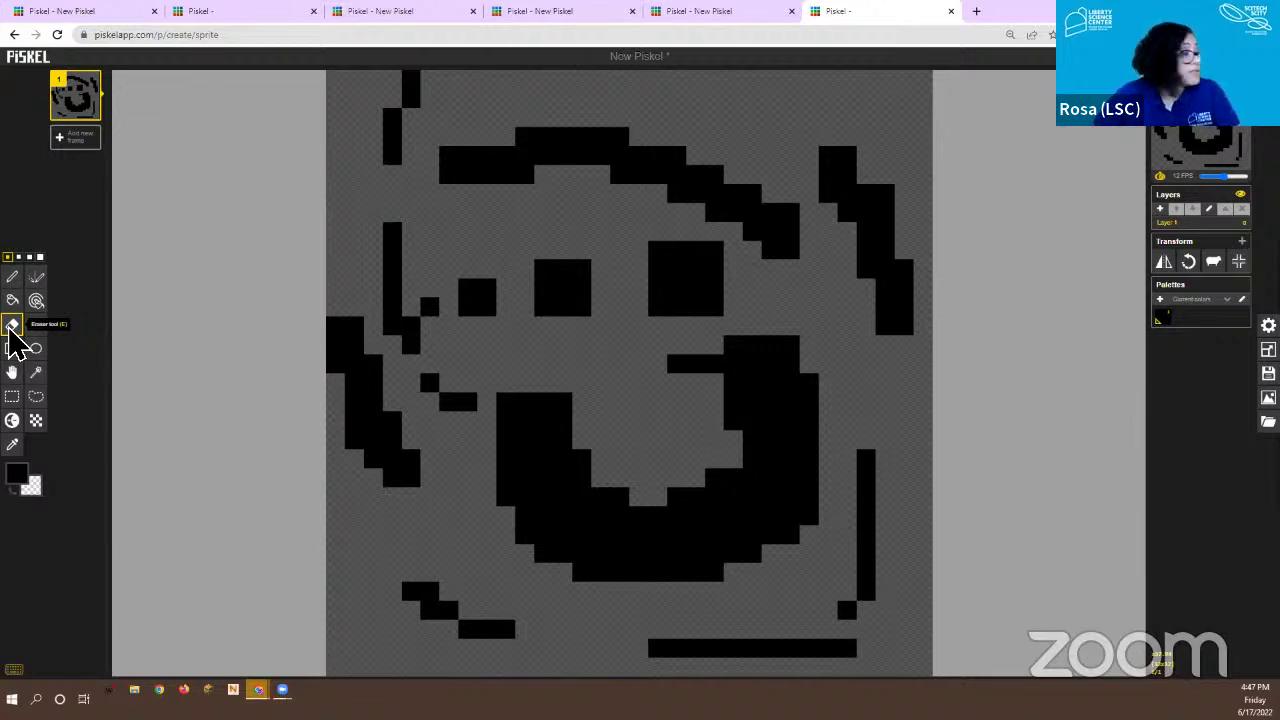
left_click(40, 257)
mouse_move(395, 80)
left_mouse_down()
mouse_move(334, 94)
mouse_move(834, 106)
mouse_move(328, 155)
mouse_move(903, 217)
mouse_move(326, 240)
mouse_move(897, 260)
mouse_move(291, 370)
mouse_move(823, 408)
mouse_move(560, 418)
mouse_move(646, 466)
mouse_move(625, 489)
mouse_move(860, 560)
mouse_move(677, 628)
mouse_move(703, 648)
mouse_move(582, 655)
left_mouse_up()
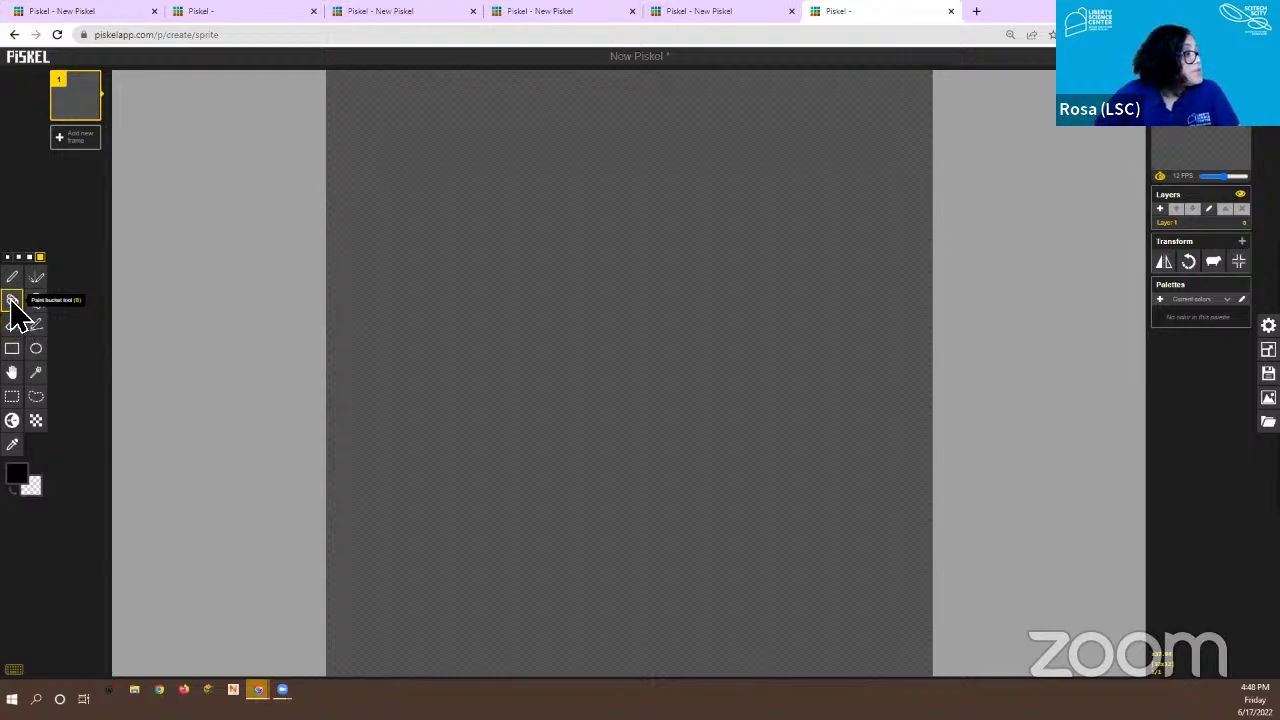
Fill the whole canvas with blue using the Paint bucket tool
left_click(12, 300)
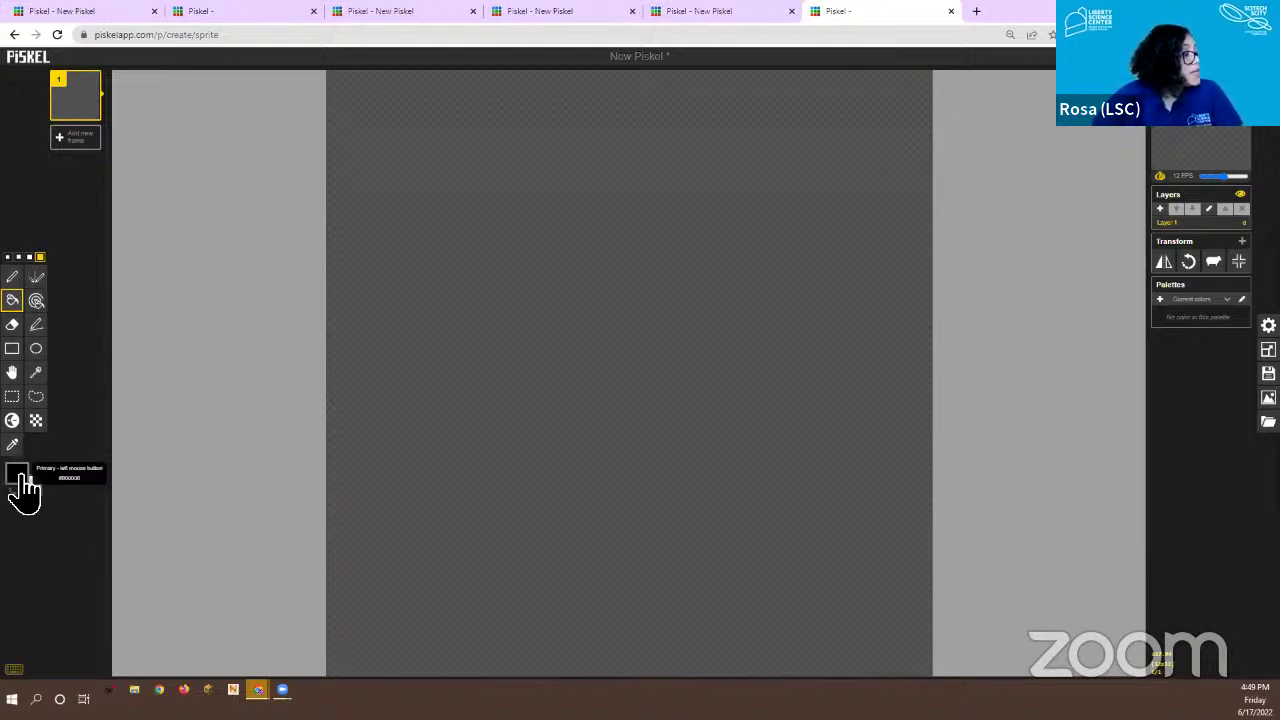
left_click(22, 477)
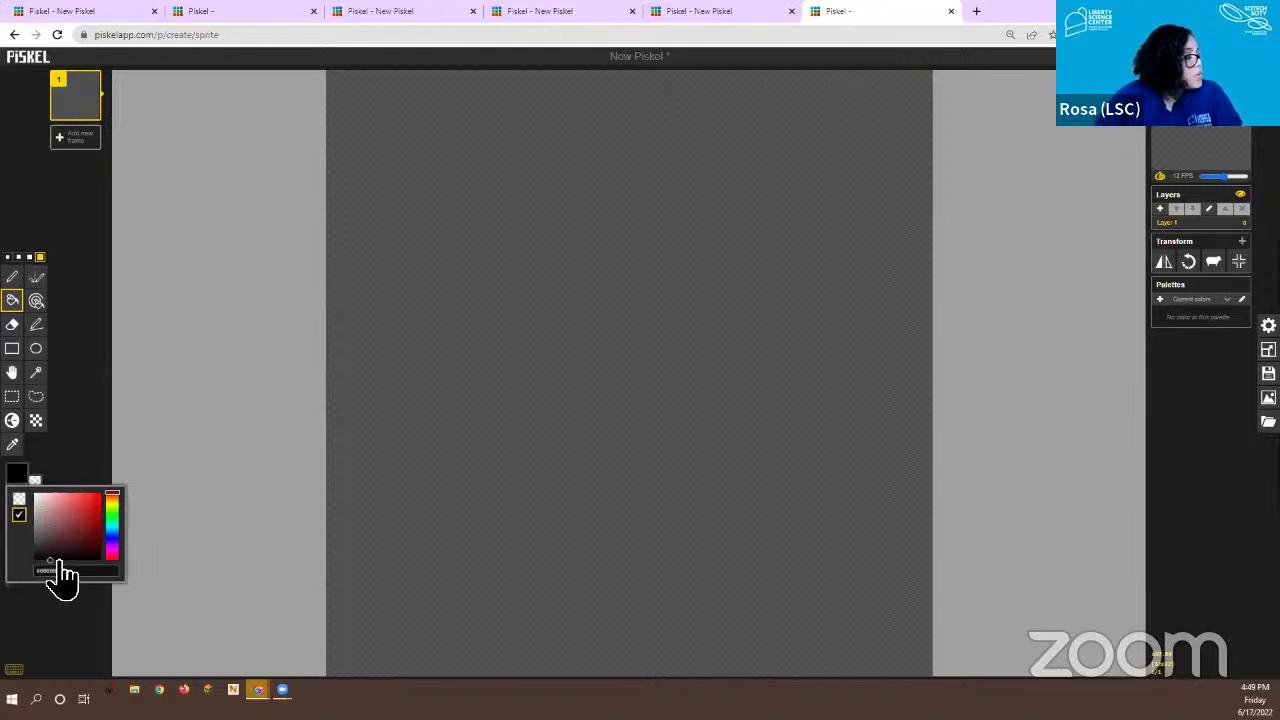
mouse_move(60, 552)
left_mouse_down()
mouse_move(94, 531)
mouse_move(77, 514)
mouse_move(100, 517)
mouse_move(97, 502)
mouse_move(88, 528)
mouse_move(90, 510)
left_mouse_up()
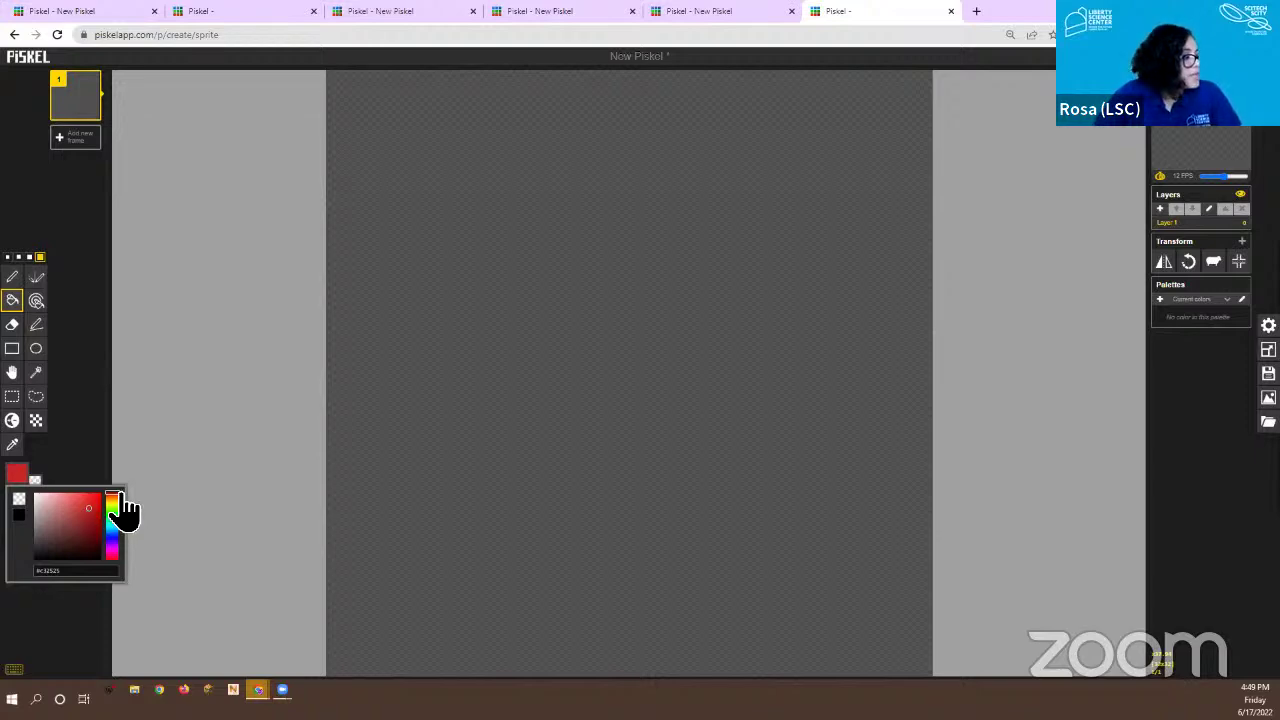
mouse_move(118, 499)
left_mouse_down()
mouse_move(119, 551)
mouse_move(119, 499)
mouse_move(119, 548)
mouse_move(119, 505)
mouse_move(120, 540)
mouse_move(122, 521)
left_mouse_up()
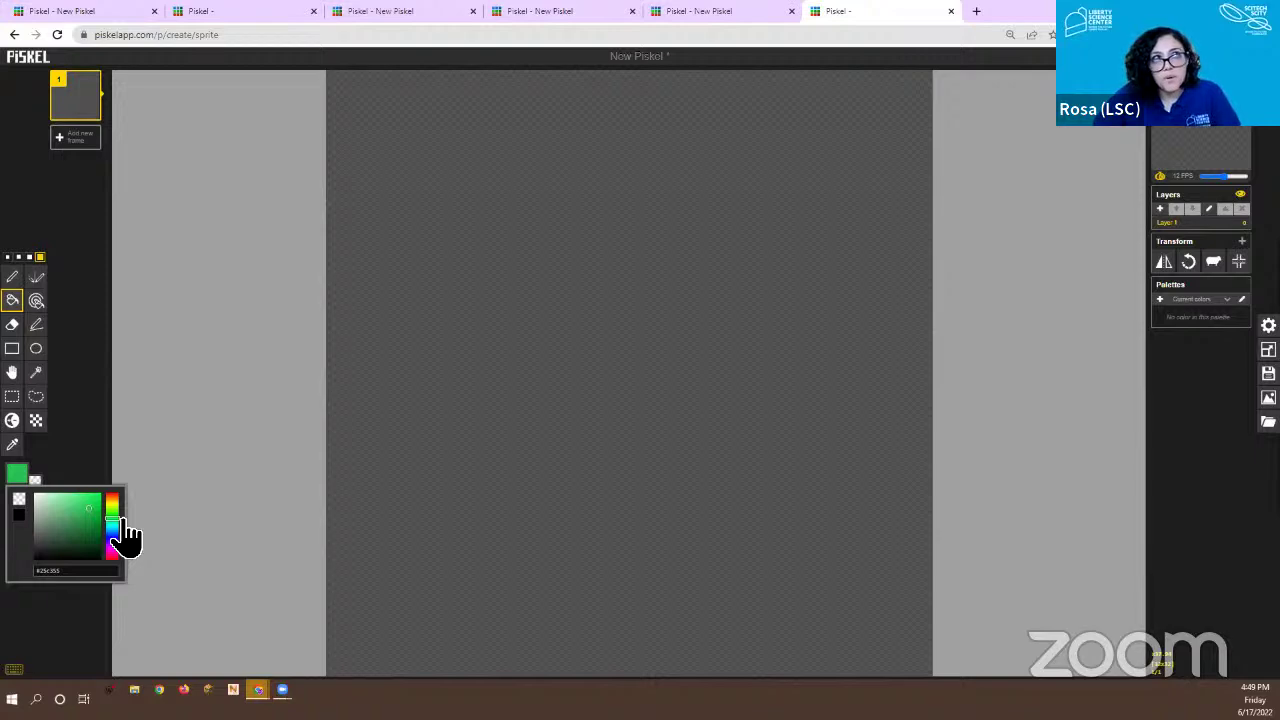
left_click_drag(121, 525, 122, 545)
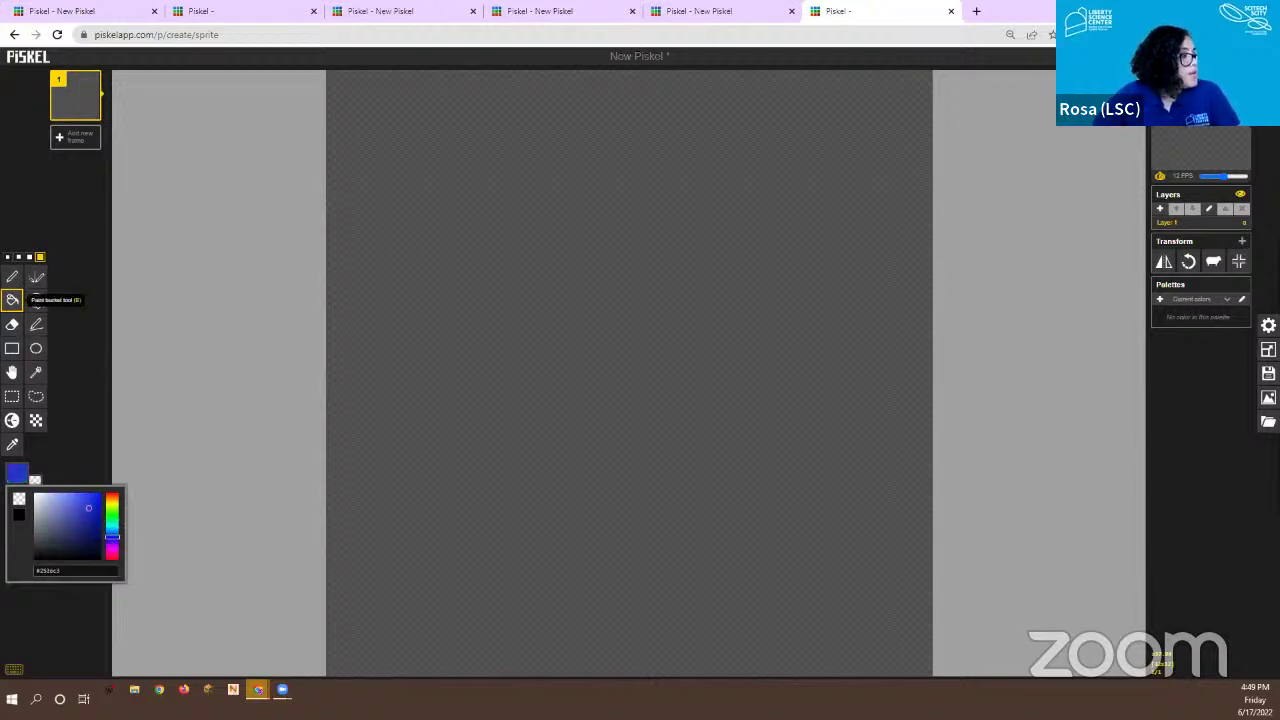
left_click(362, 198)
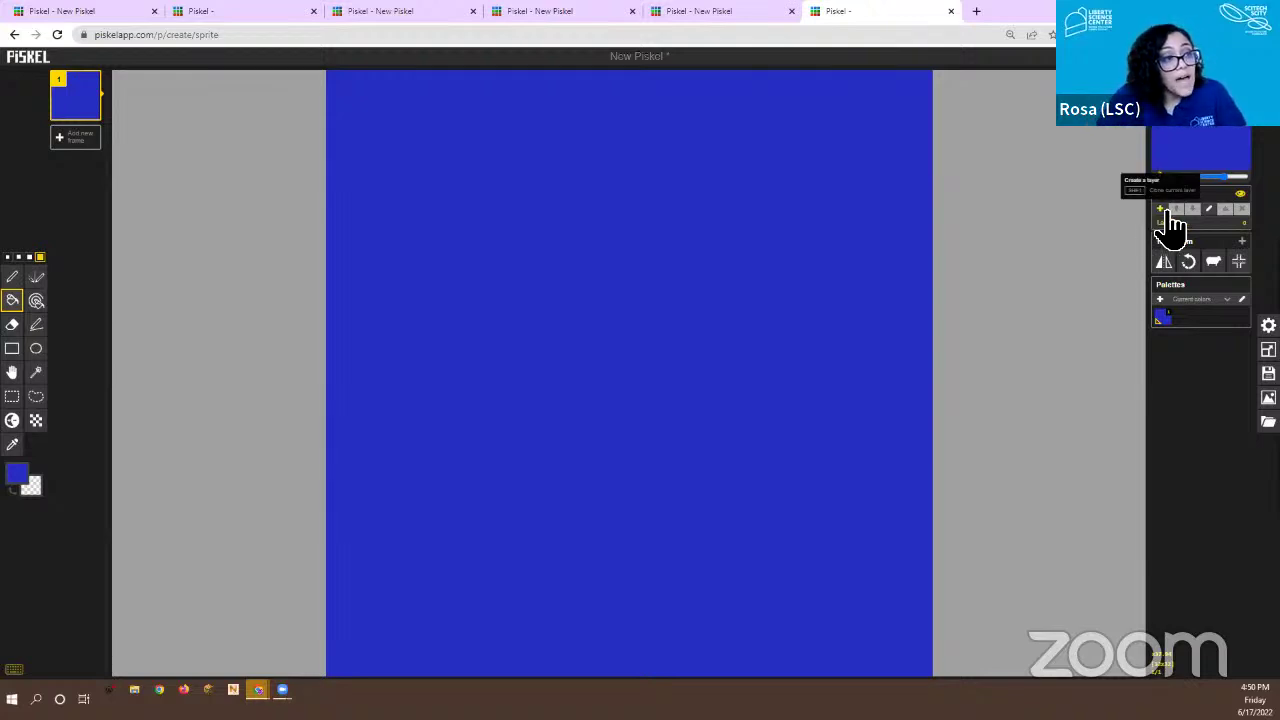
Add a second layer above the blue background layer
left_click(1162, 210)
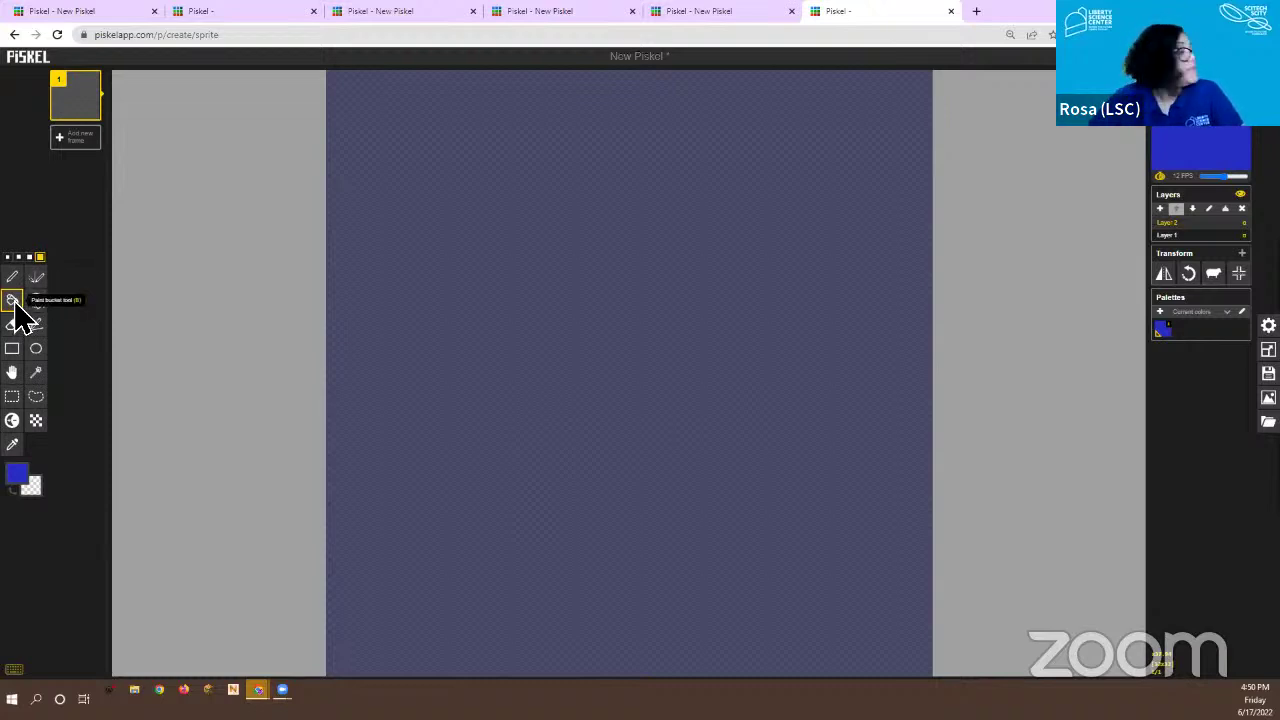
left_click(20, 474)
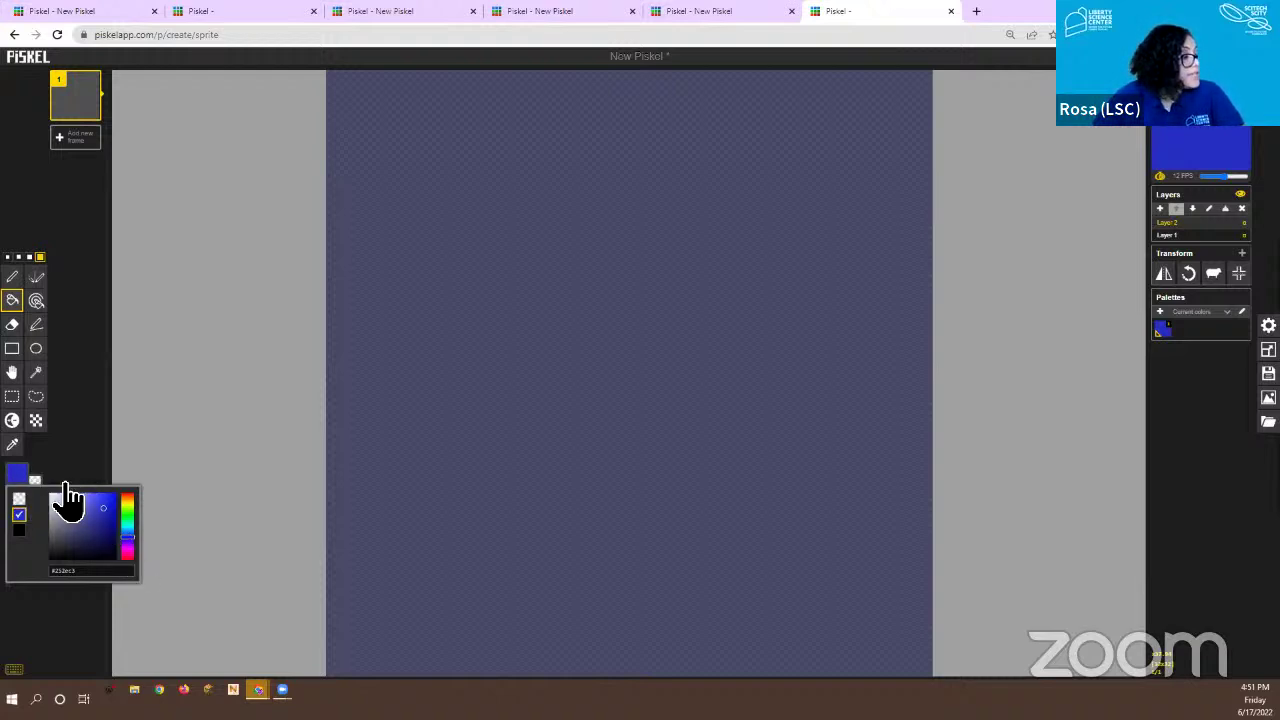
left_click(10, 305)
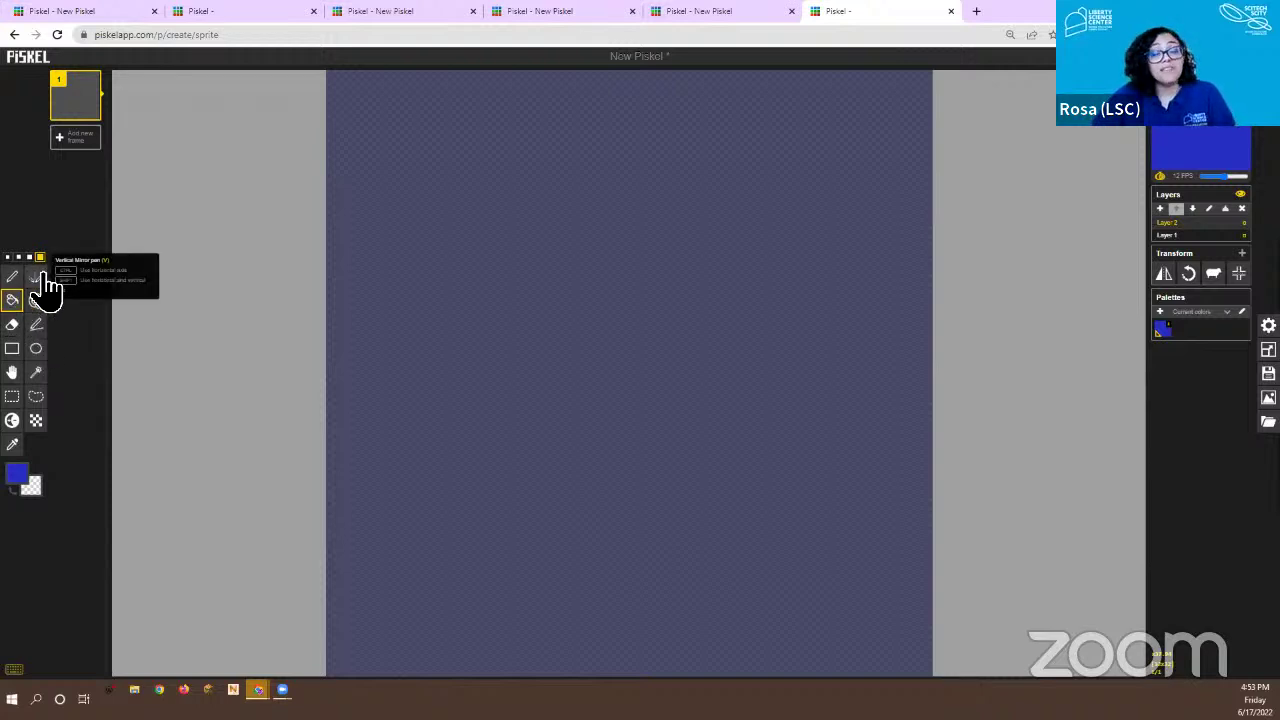
Draw a 1-pixel black circle outline, about 13 by 12 pixels, slightly below the canvas centre on Layer 2
left_click(37, 350)
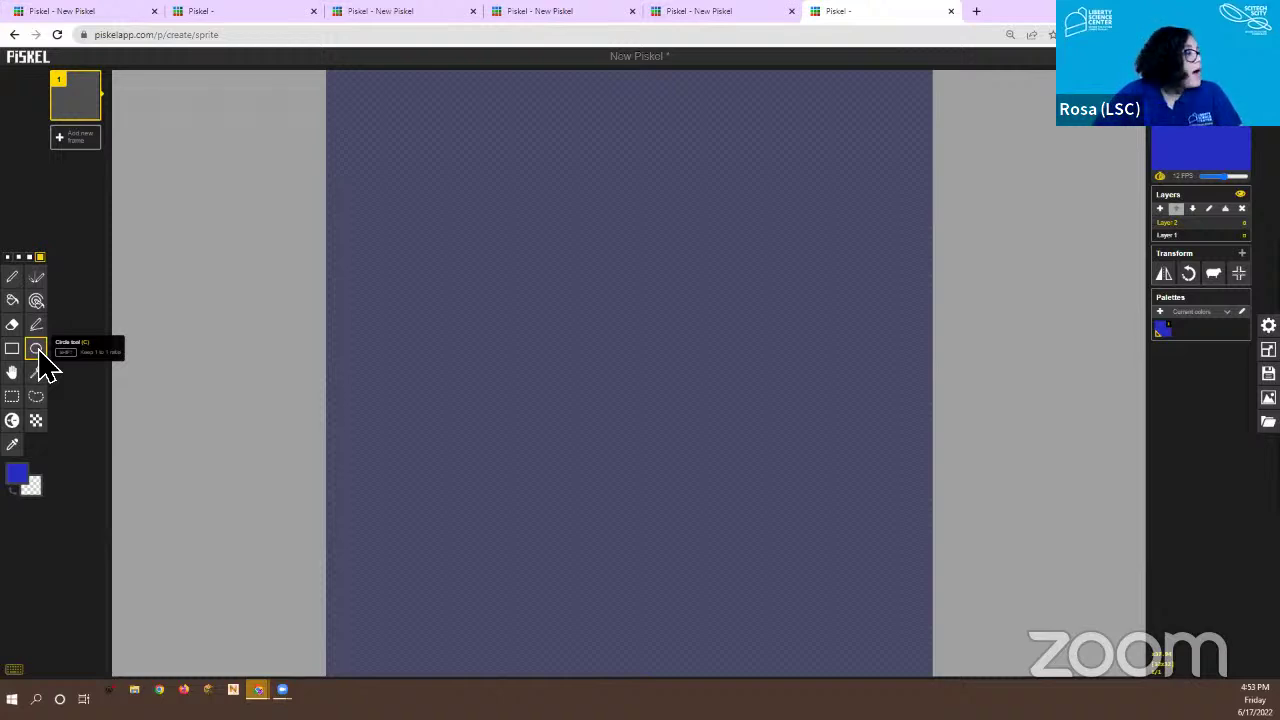
left_click(22, 482)
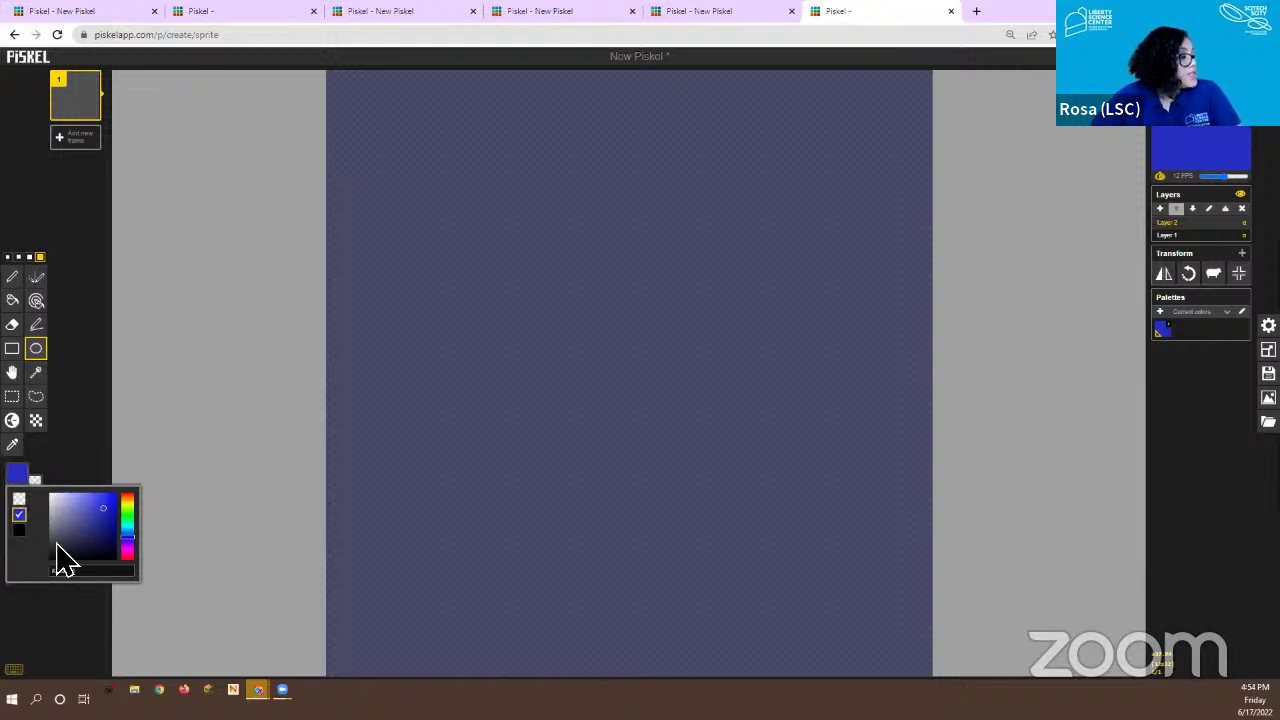
left_click(101, 513)
left_click_drag(101, 515, 57, 569)
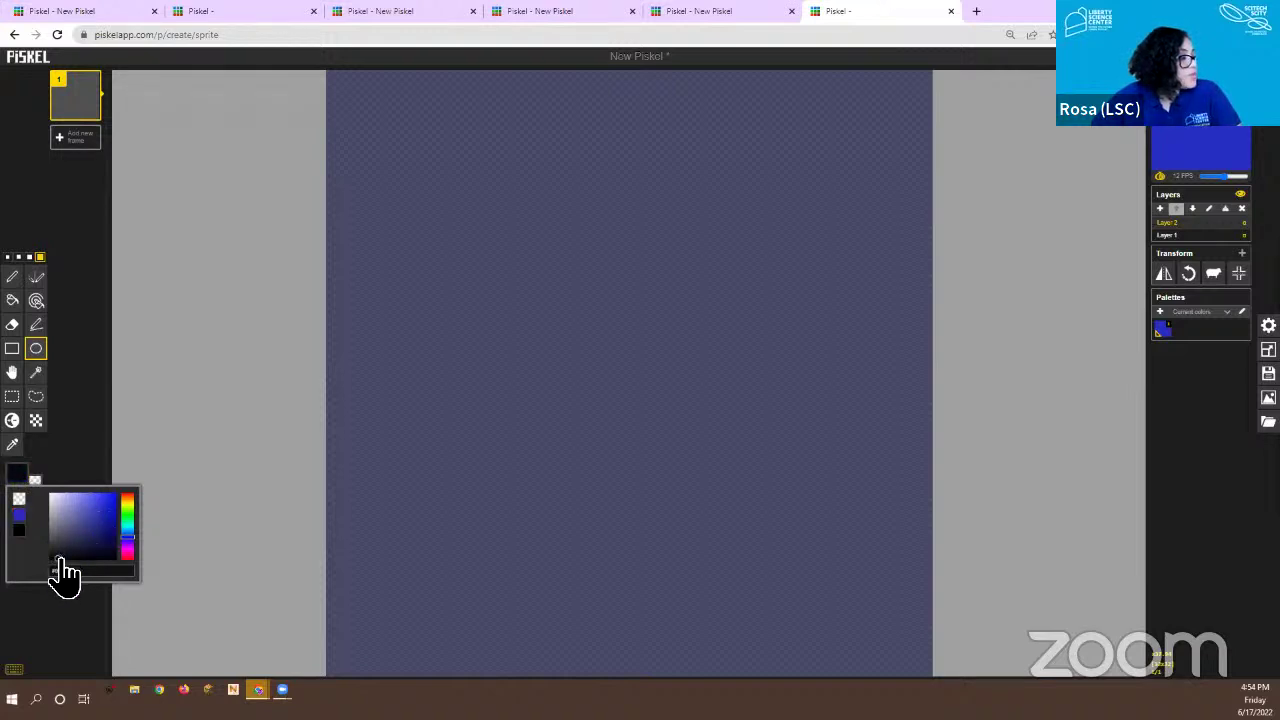
left_click(60, 457)
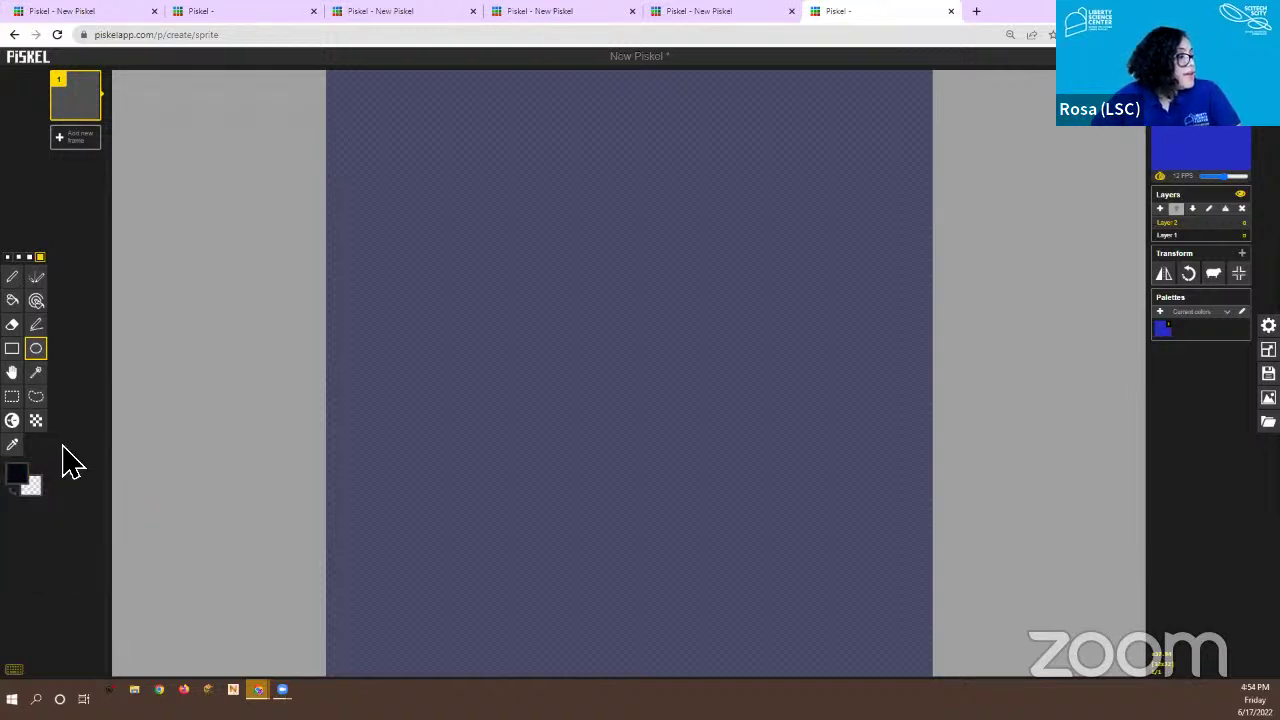
left_click(35, 352)
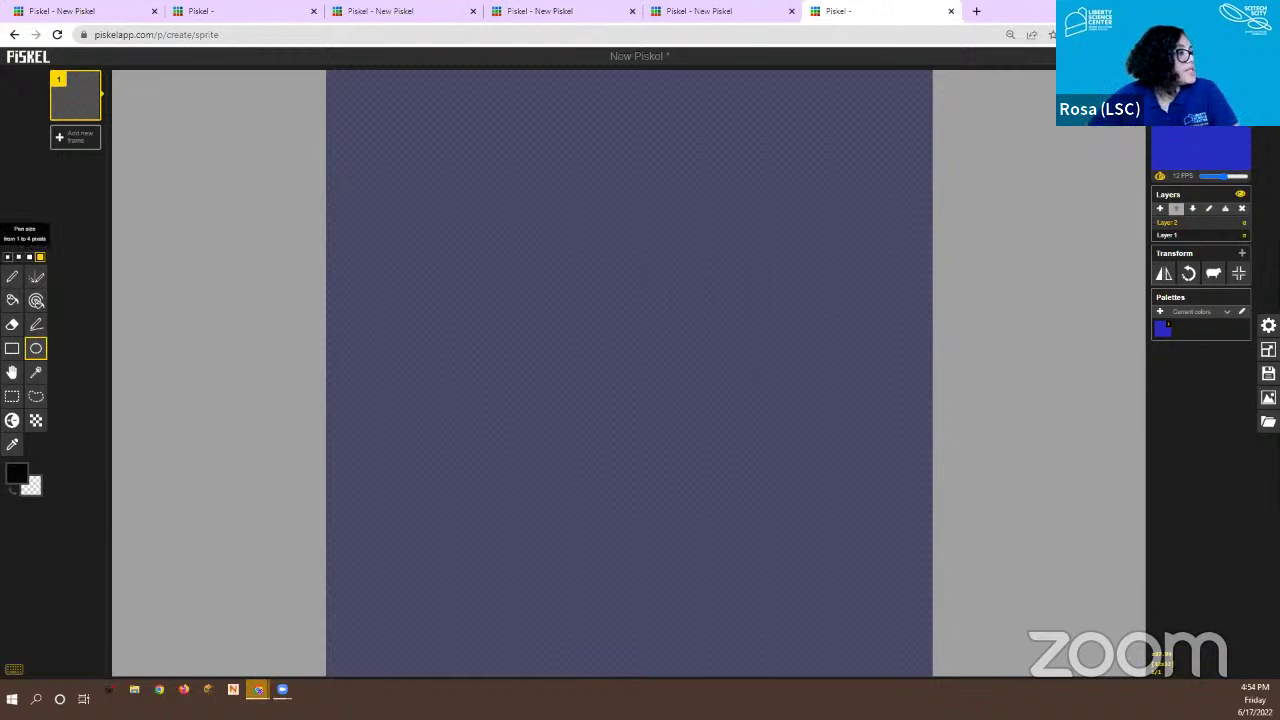
left_click(8, 257)
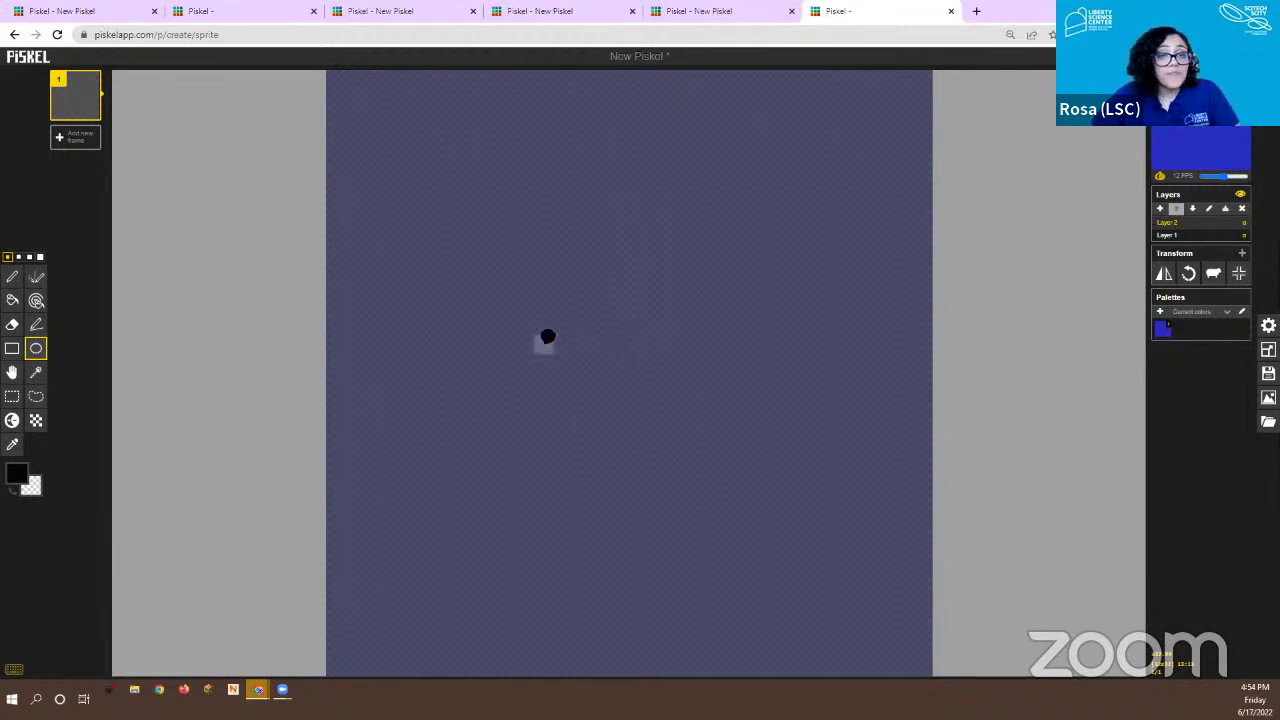
left_click_drag(547, 337, 766, 554)
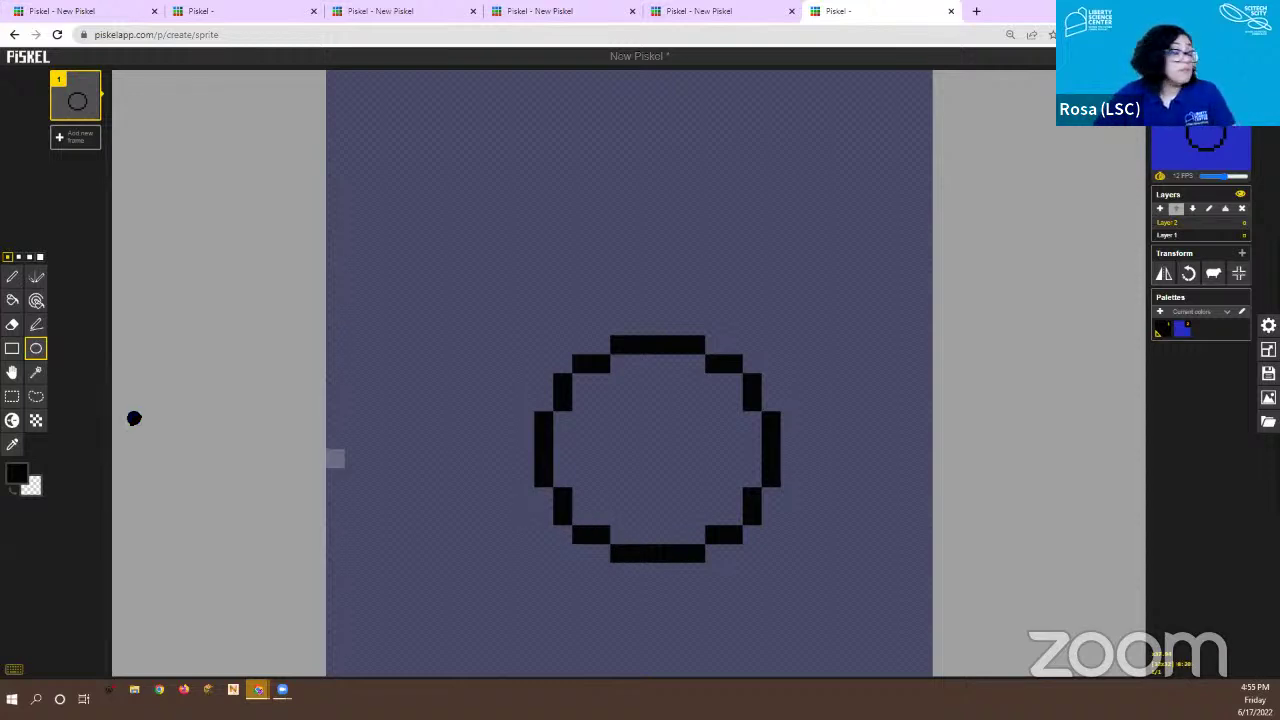
Fill the inside of the black circle outline on Layer 2 with orange using the Paint bucket tool
left_click(11, 302)
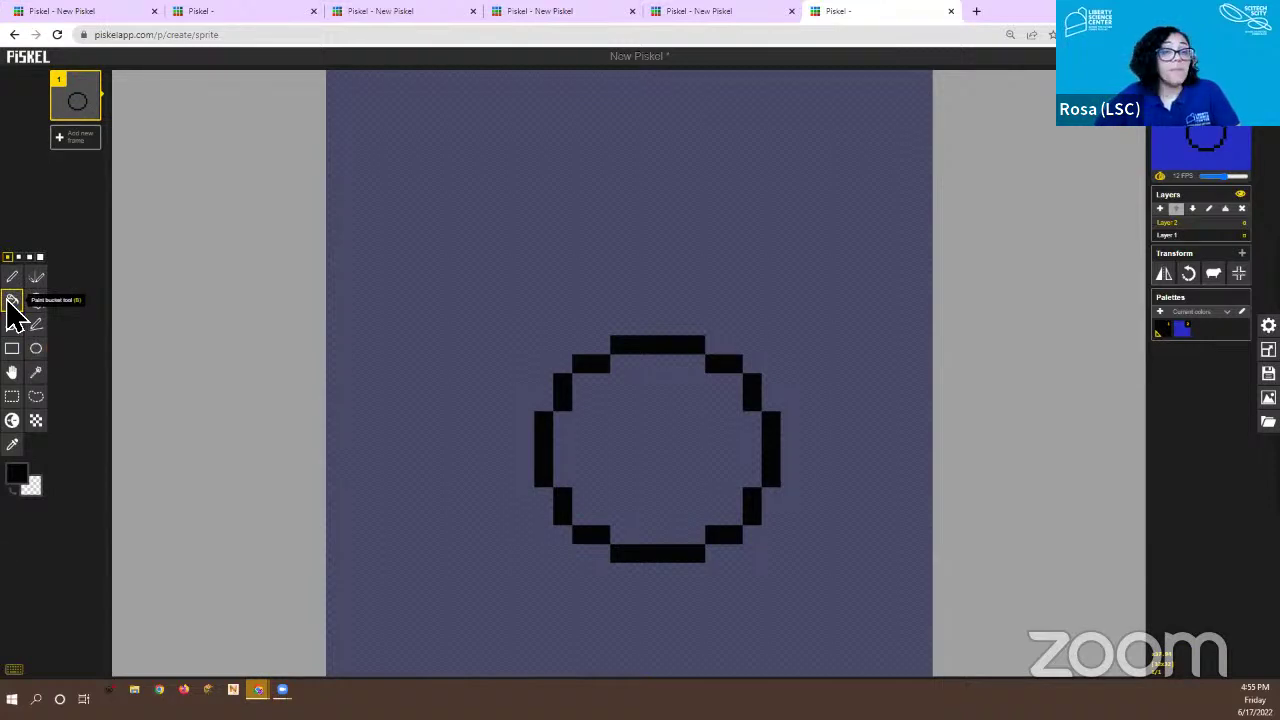
left_click(18, 478)
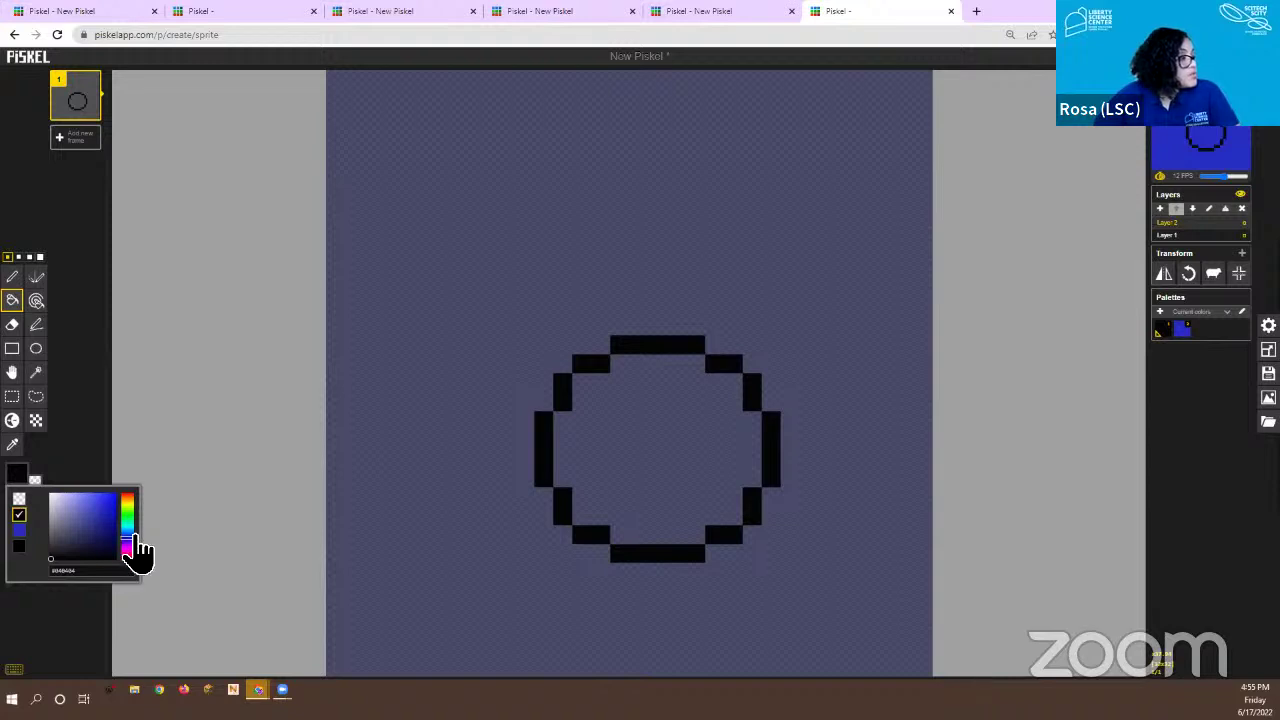
left_click_drag(136, 541, 136, 505)
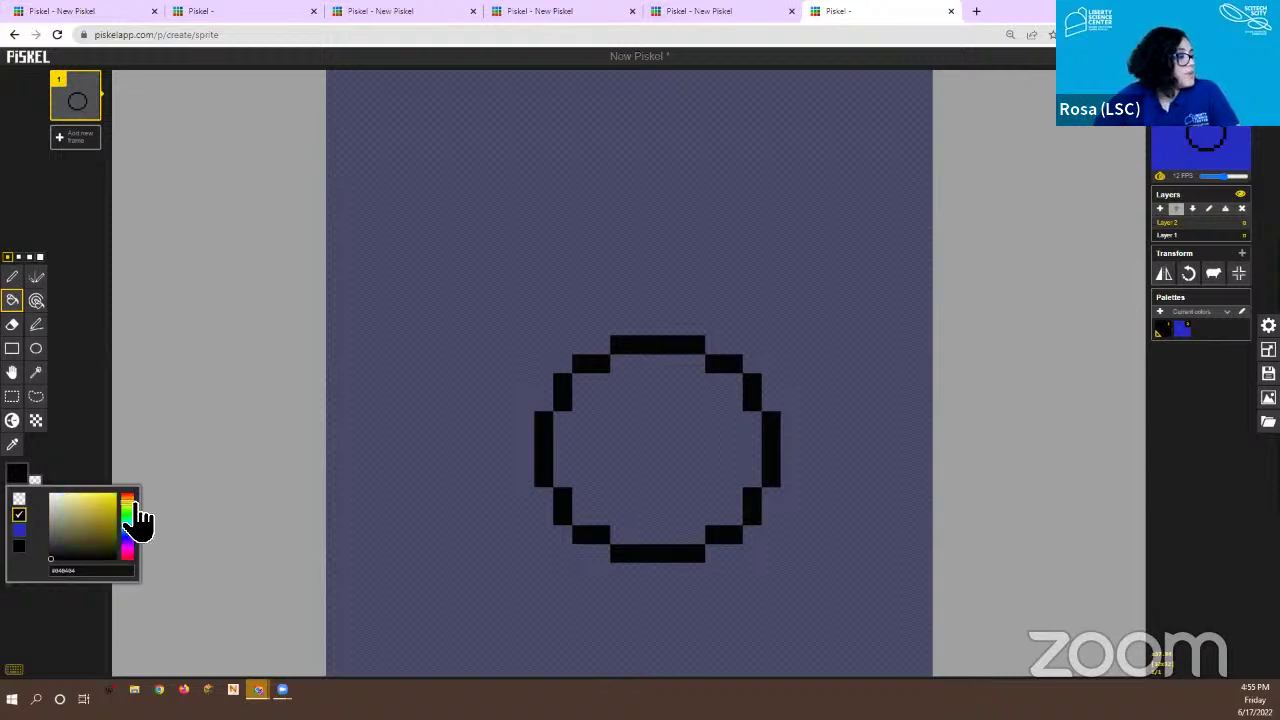
left_click_drag(136, 509, 136, 503)
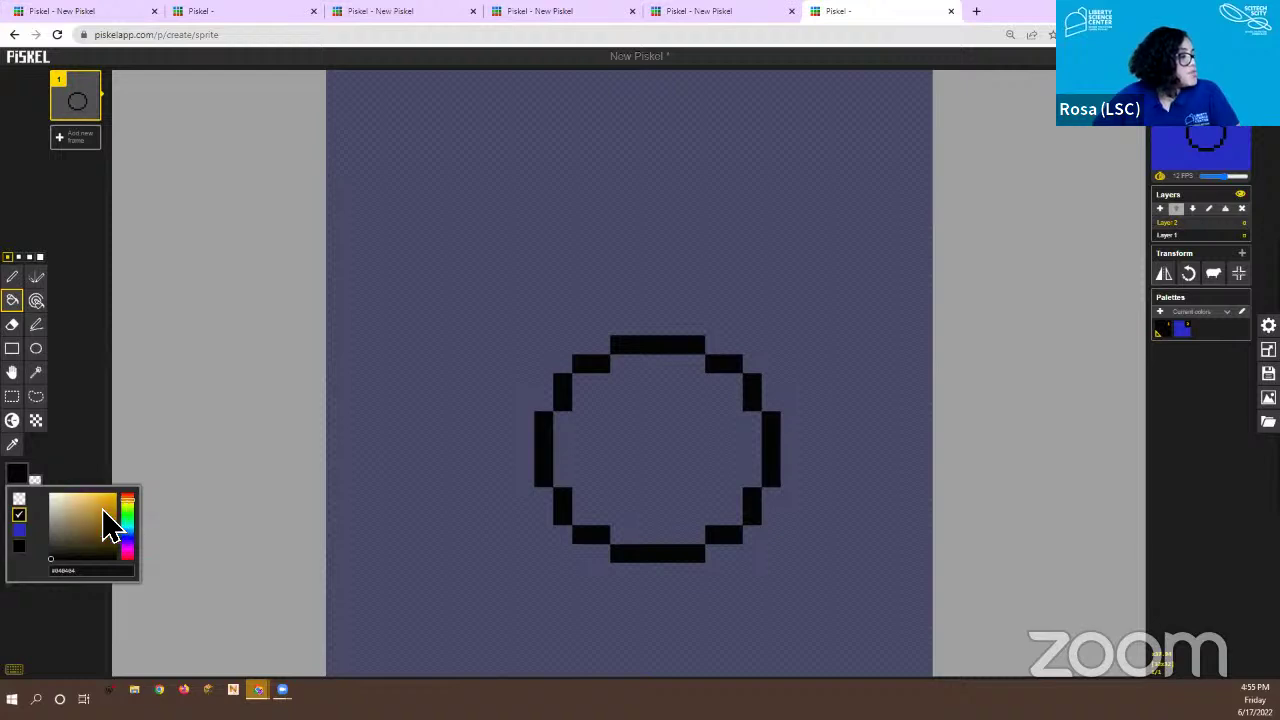
left_click(121, 498)
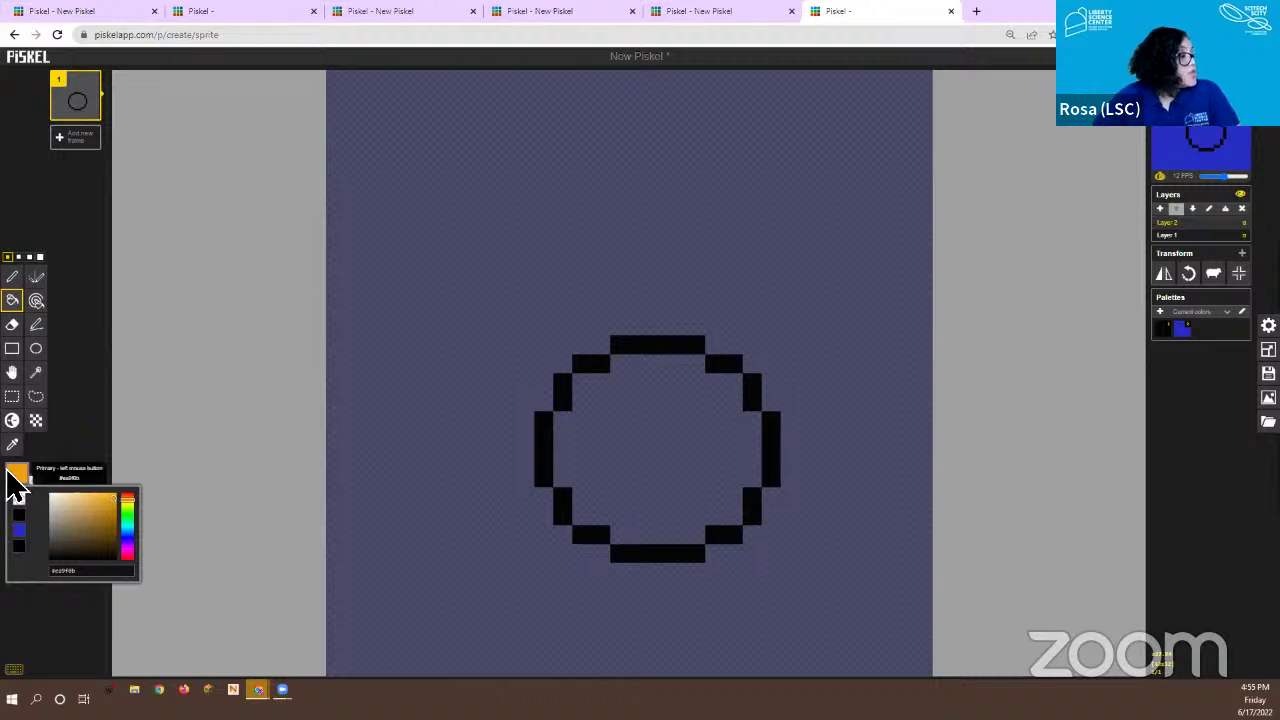
left_click(124, 503)
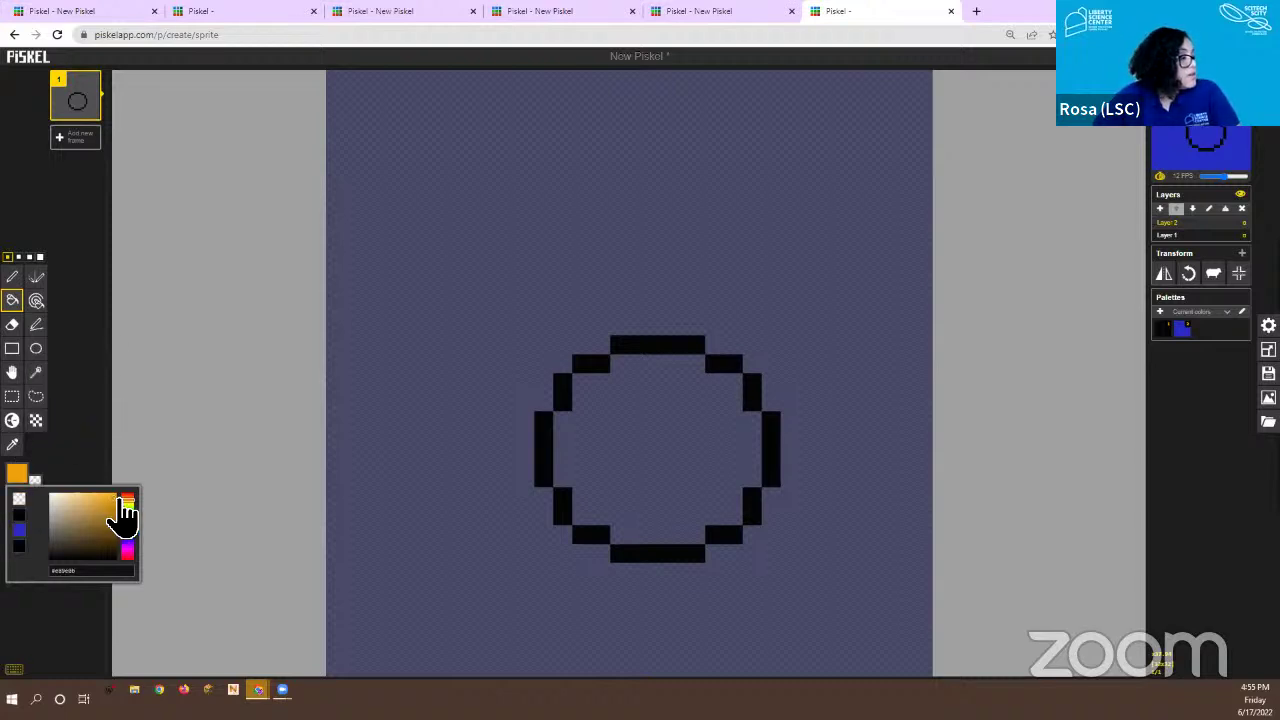
left_click_drag(125, 500, 132, 503)
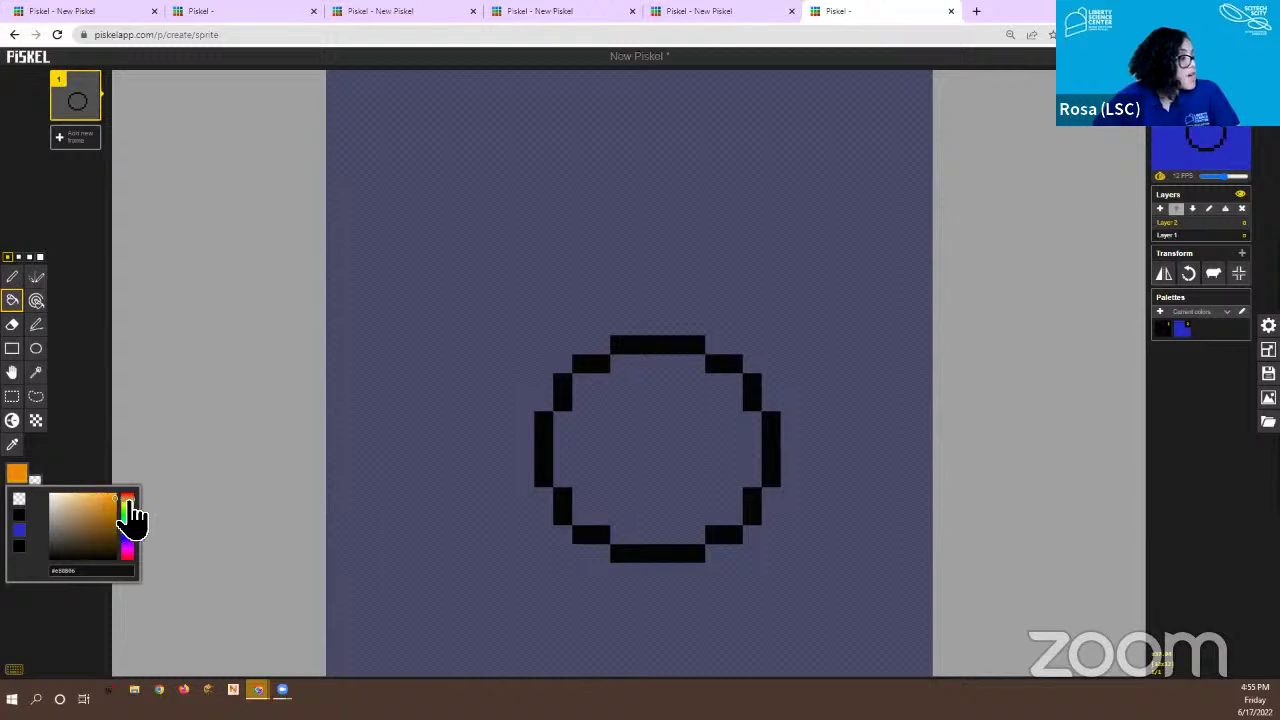
left_click(12, 312)
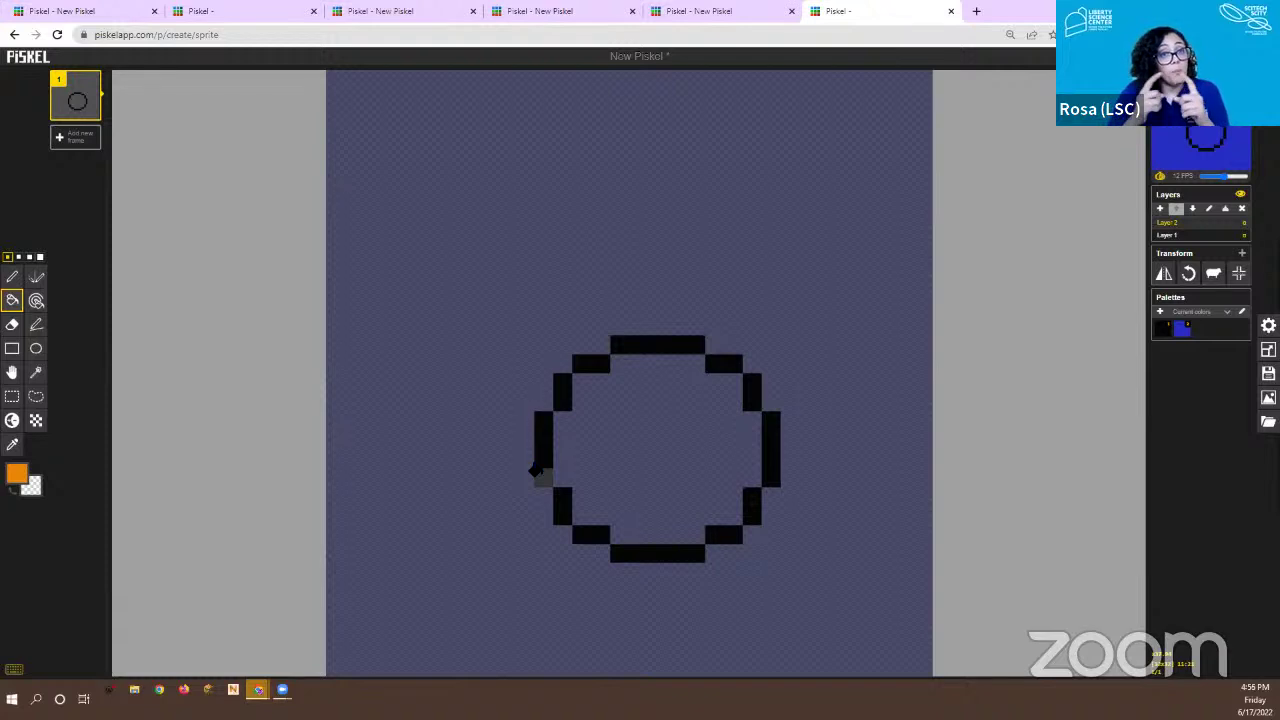
left_click(622, 449)
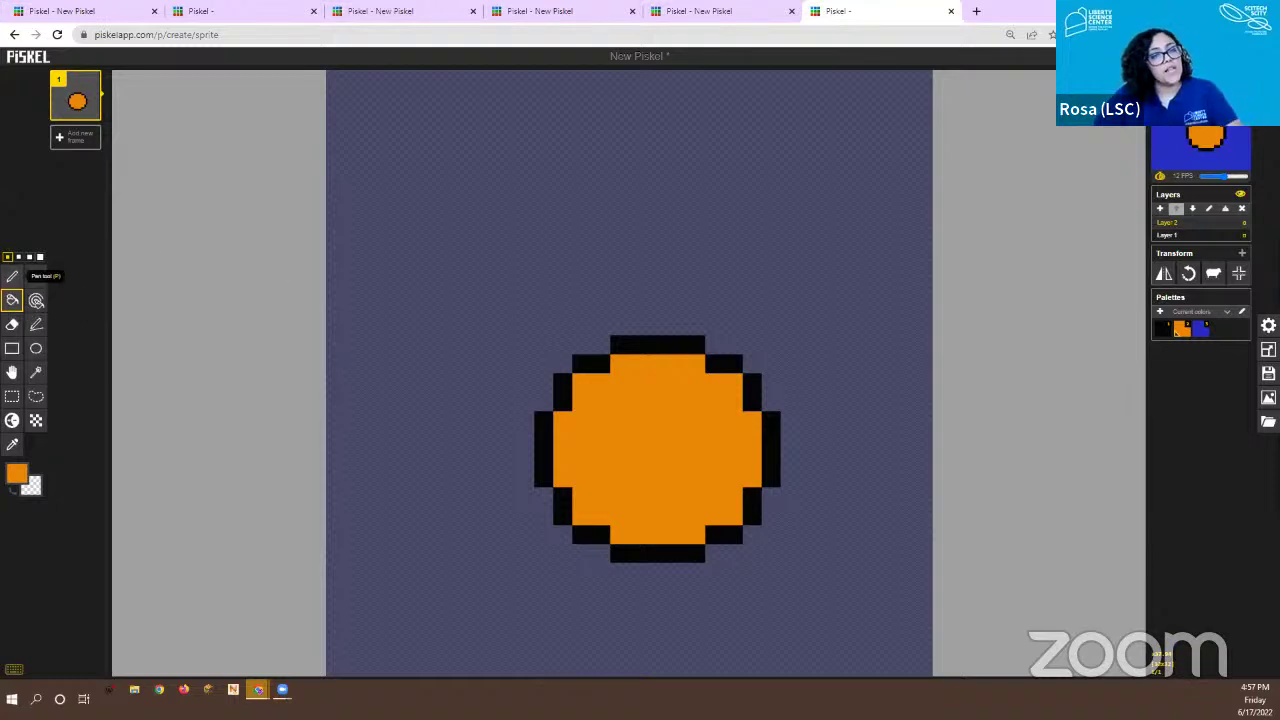
Draw a 1-pixel bright yellow light-source arrow above and to the right of the circle, pointing down-left towards it
left_click(12, 277)
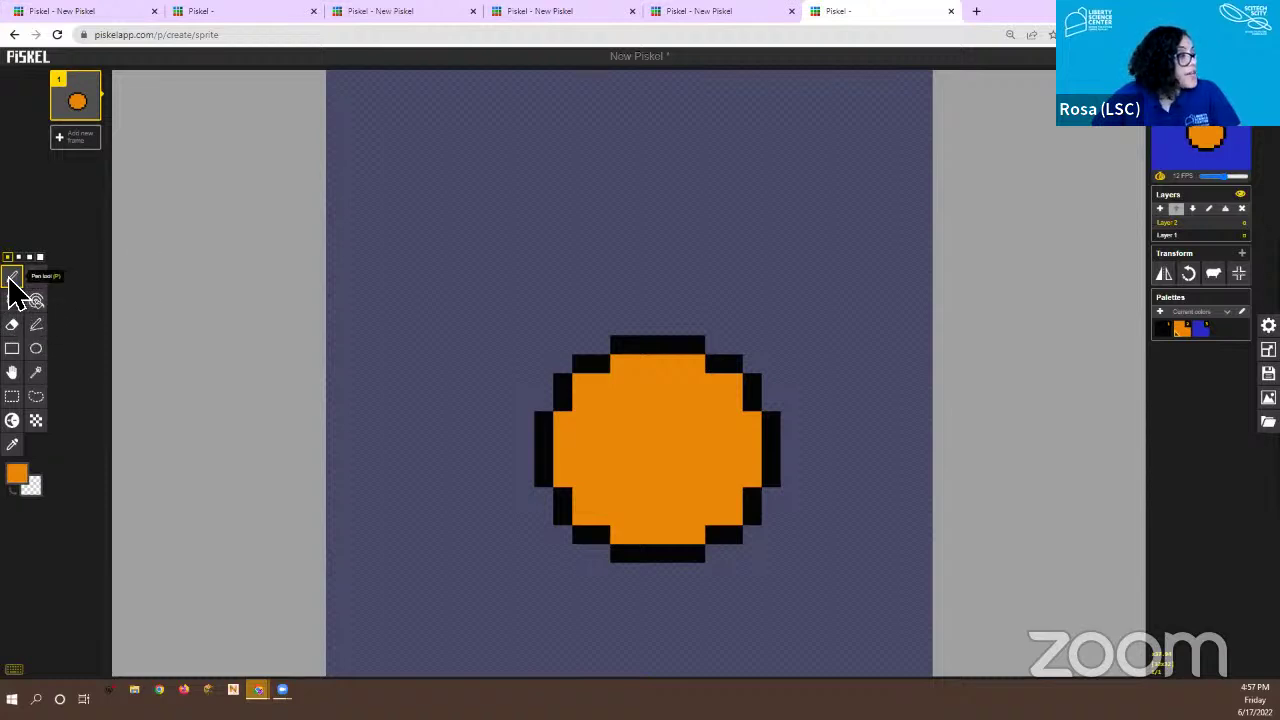
left_click(17, 477)
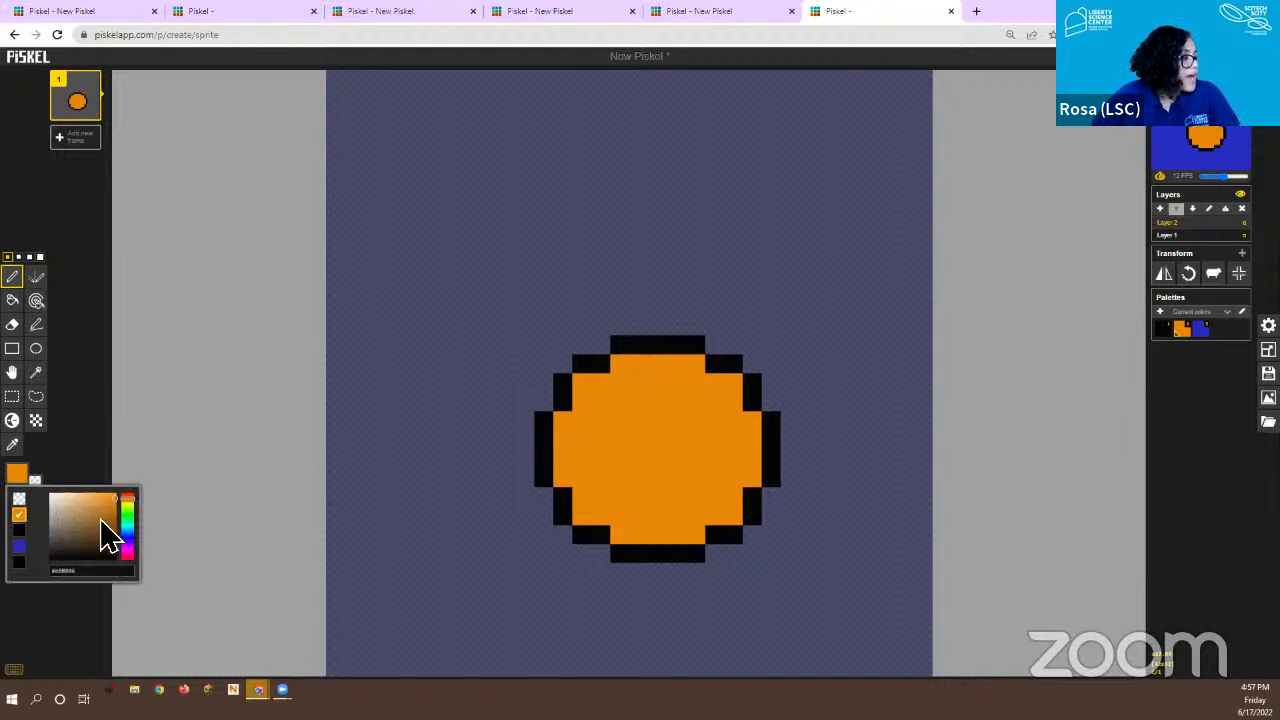
left_click(133, 509)
left_click_drag(136, 510, 124, 490)
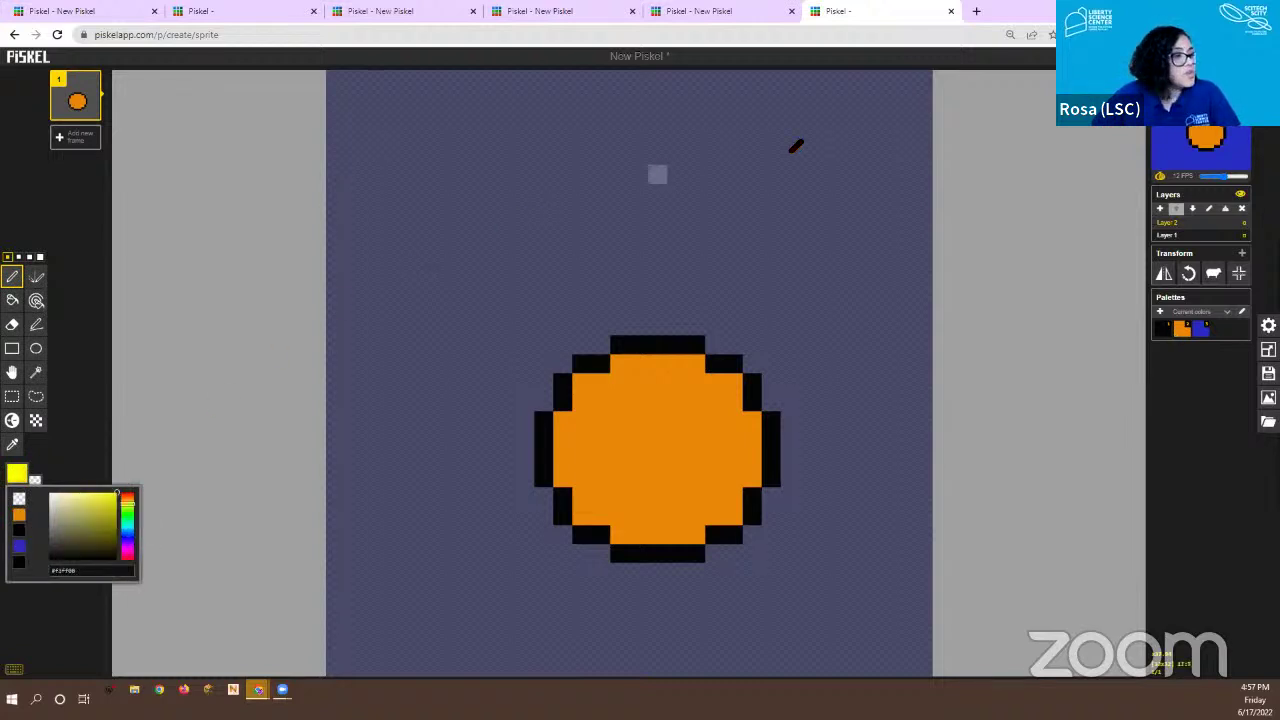
mouse_move(886, 112)
left_mouse_down()
mouse_move(798, 281)
mouse_move(772, 276)
mouse_move(768, 296)
mouse_move(826, 286)
left_mouse_up()
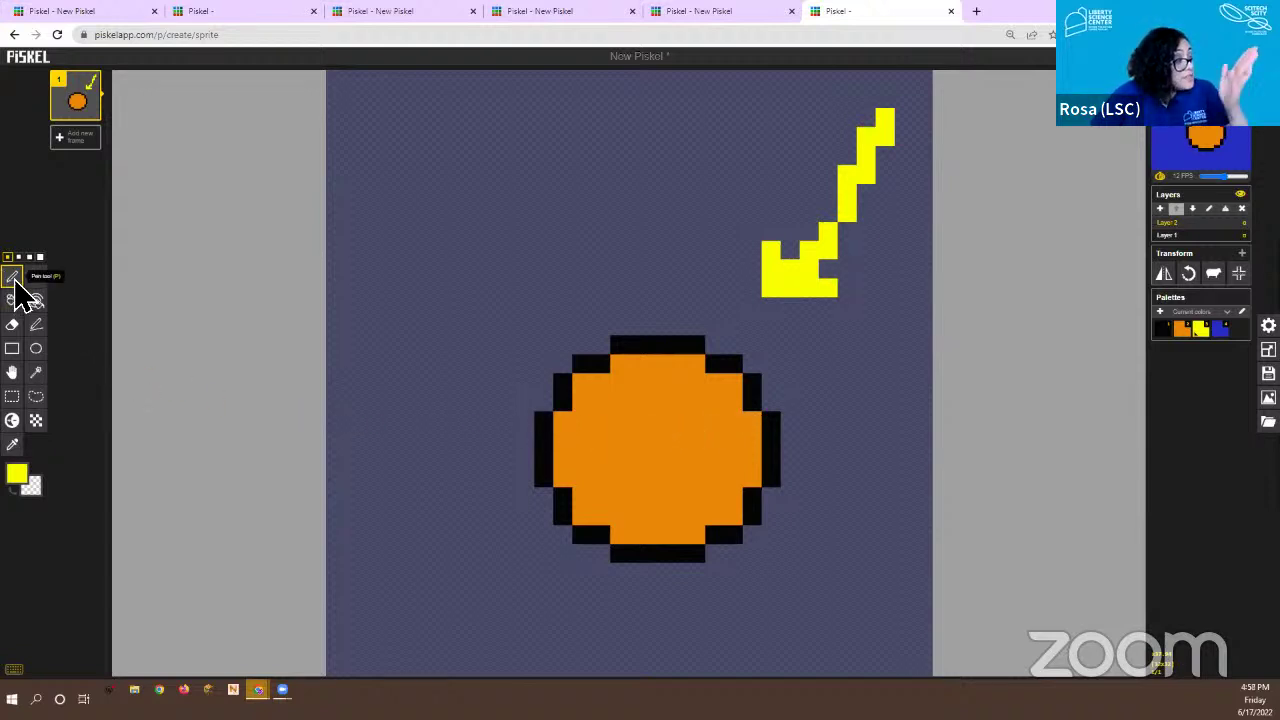
Sample the circle's orange, lighten it to a pale orange, and paint a small highlight on the circle's upper-right edge with the Pen tool
left_click(13, 446)
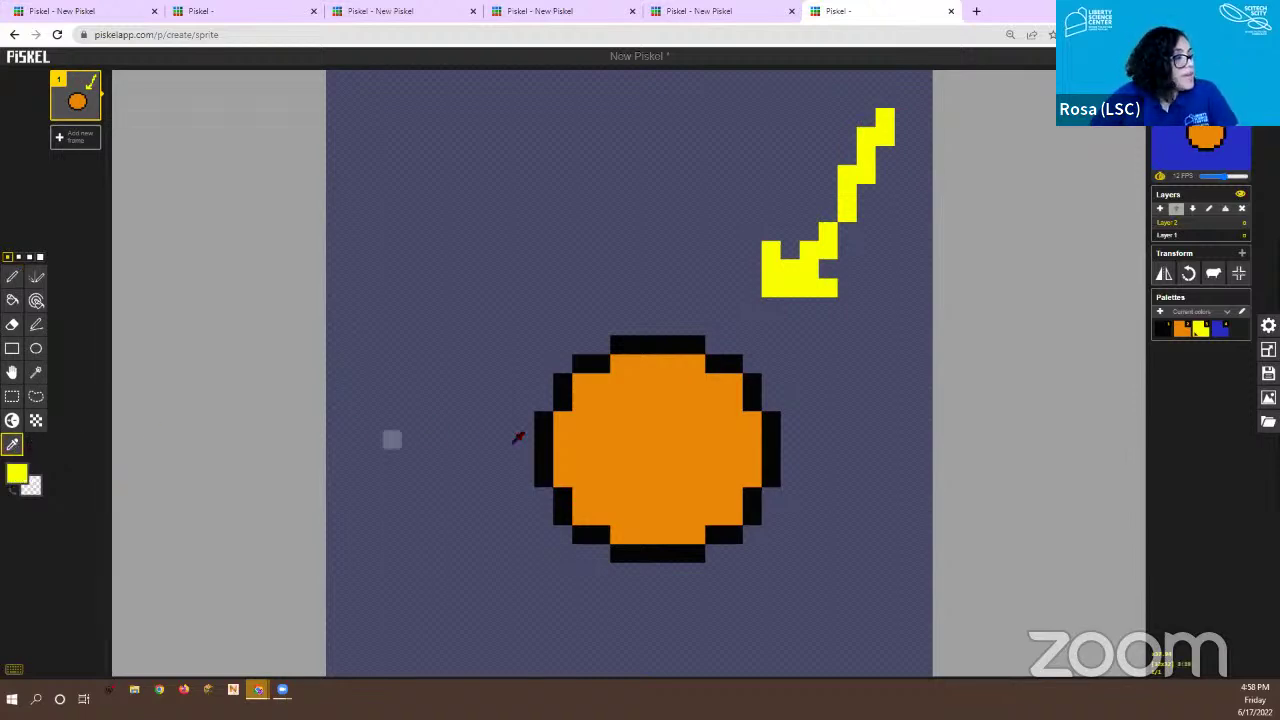
left_click(651, 428)
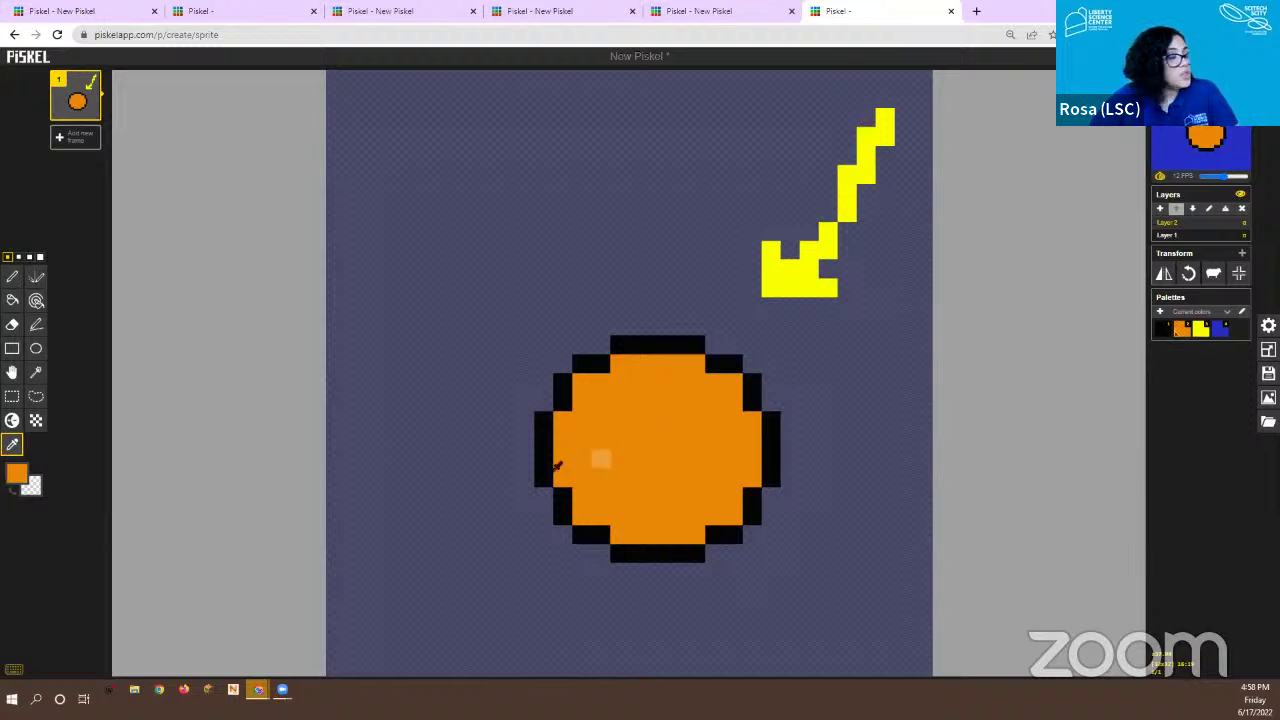
left_click(18, 476)
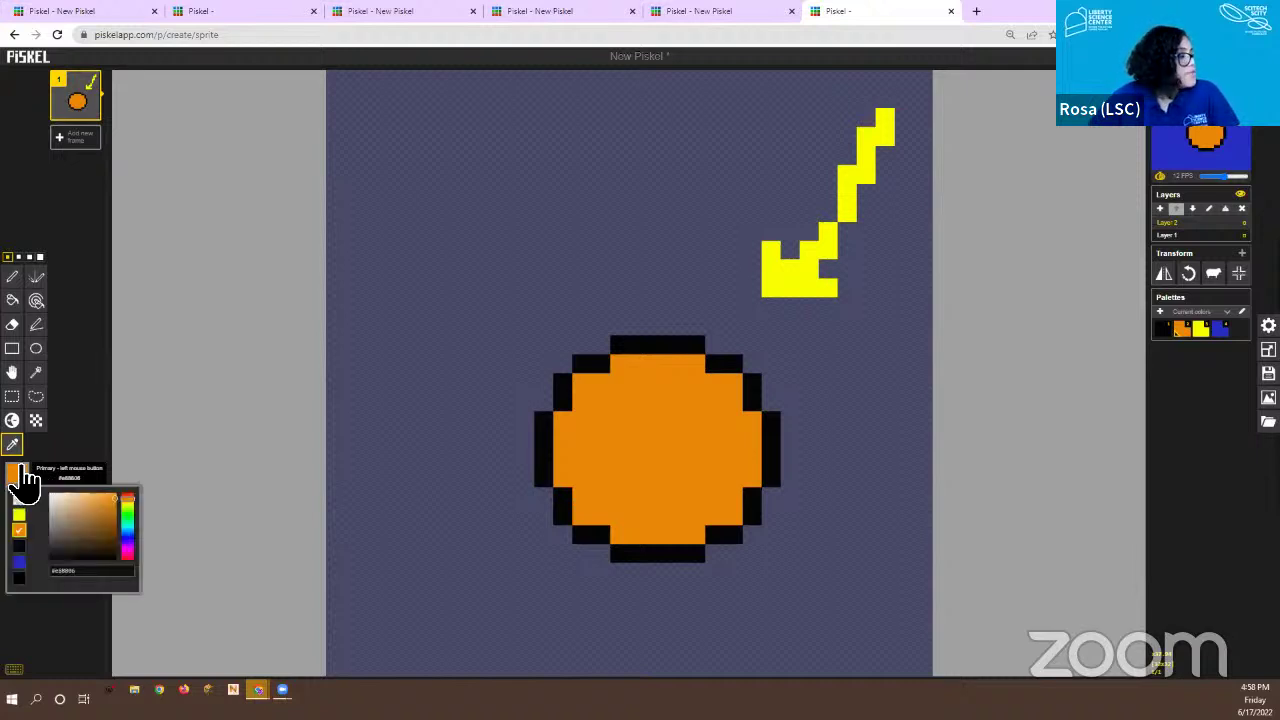
left_click(124, 502)
left_click_drag(124, 500, 94, 497)
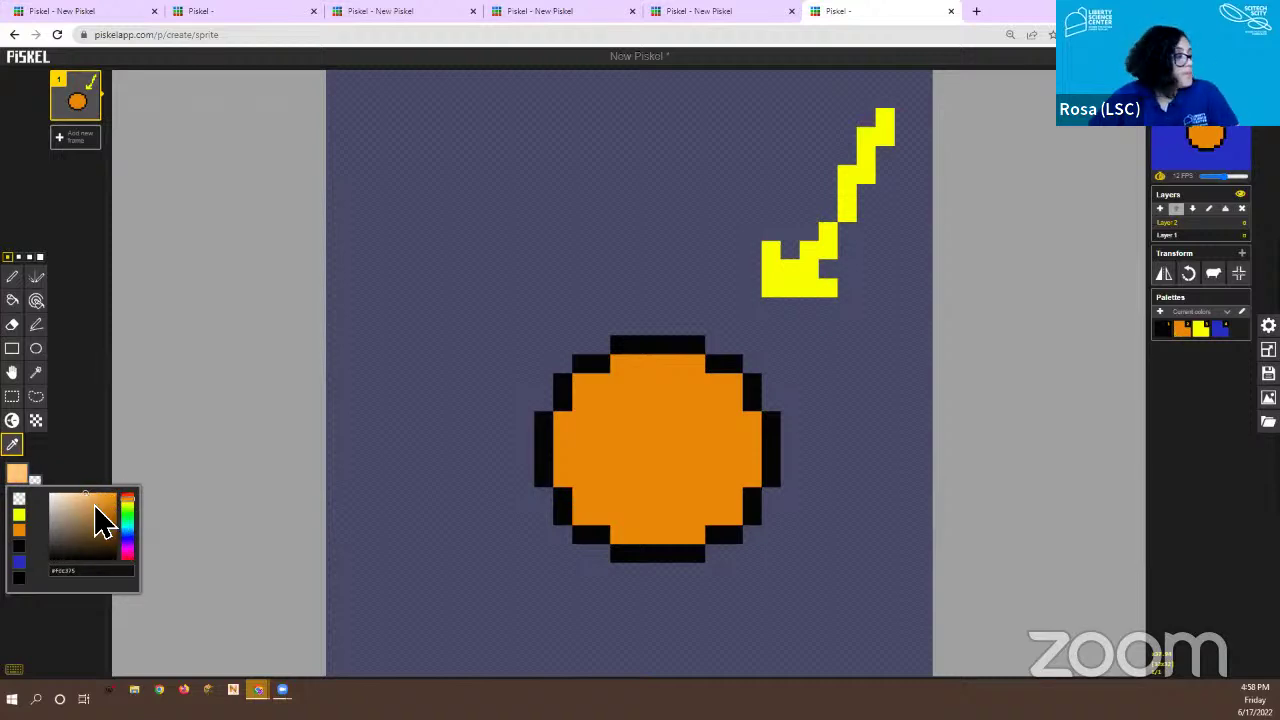
left_click(78, 463)
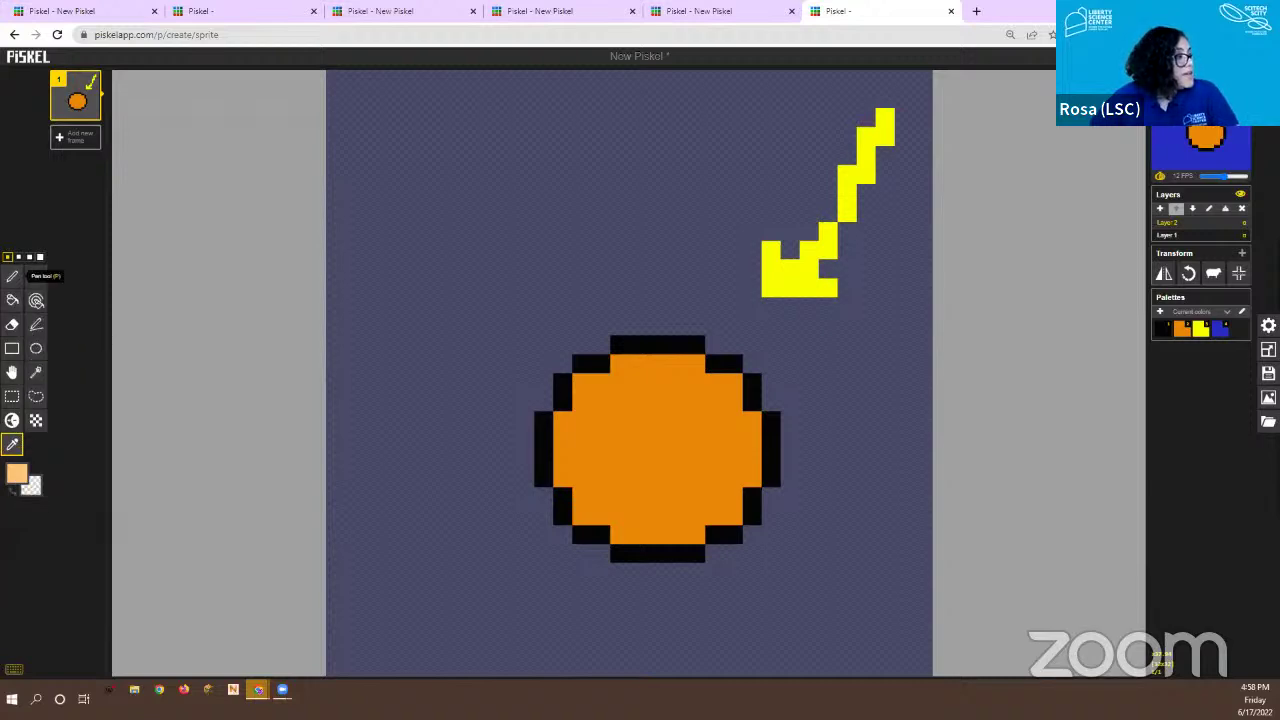
left_click(12, 277)
left_click(679, 380)
mouse_move(685, 372)
left_mouse_down()
mouse_move(715, 405)
mouse_move(712, 390)
mouse_move(681, 412)
mouse_move(665, 375)
mouse_move(659, 402)
mouse_move(674, 366)
mouse_move(655, 397)
mouse_move(733, 402)
left_mouse_up()
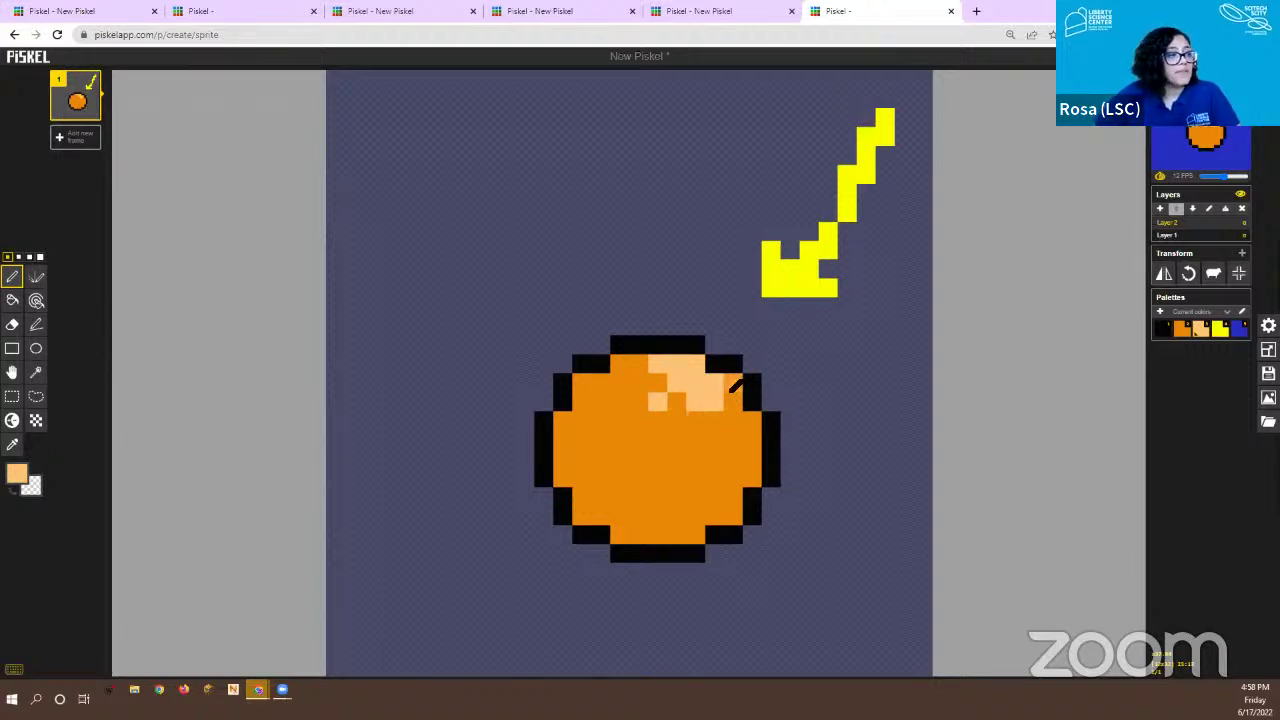
left_click(735, 382)
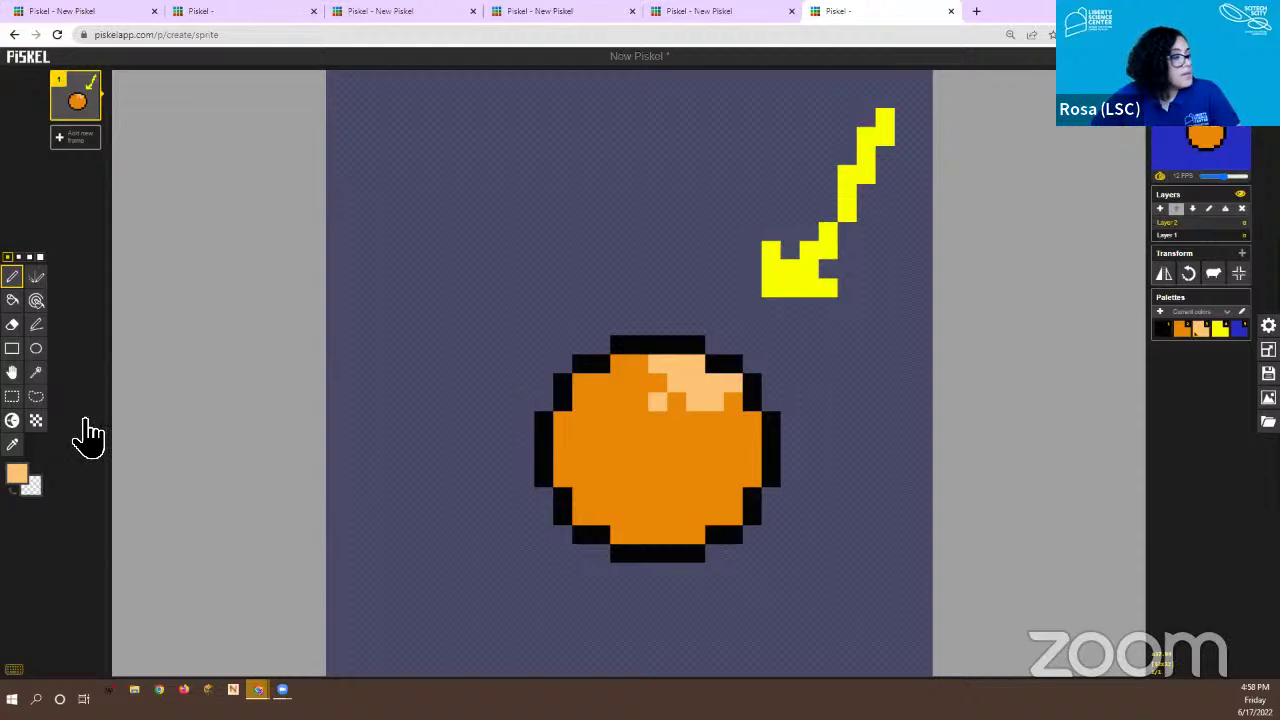
Sample the circle's orange, darken it to brown, and paint shading pixels along the circle's lower-left inner edge with the Pen tool
left_click(12, 444)
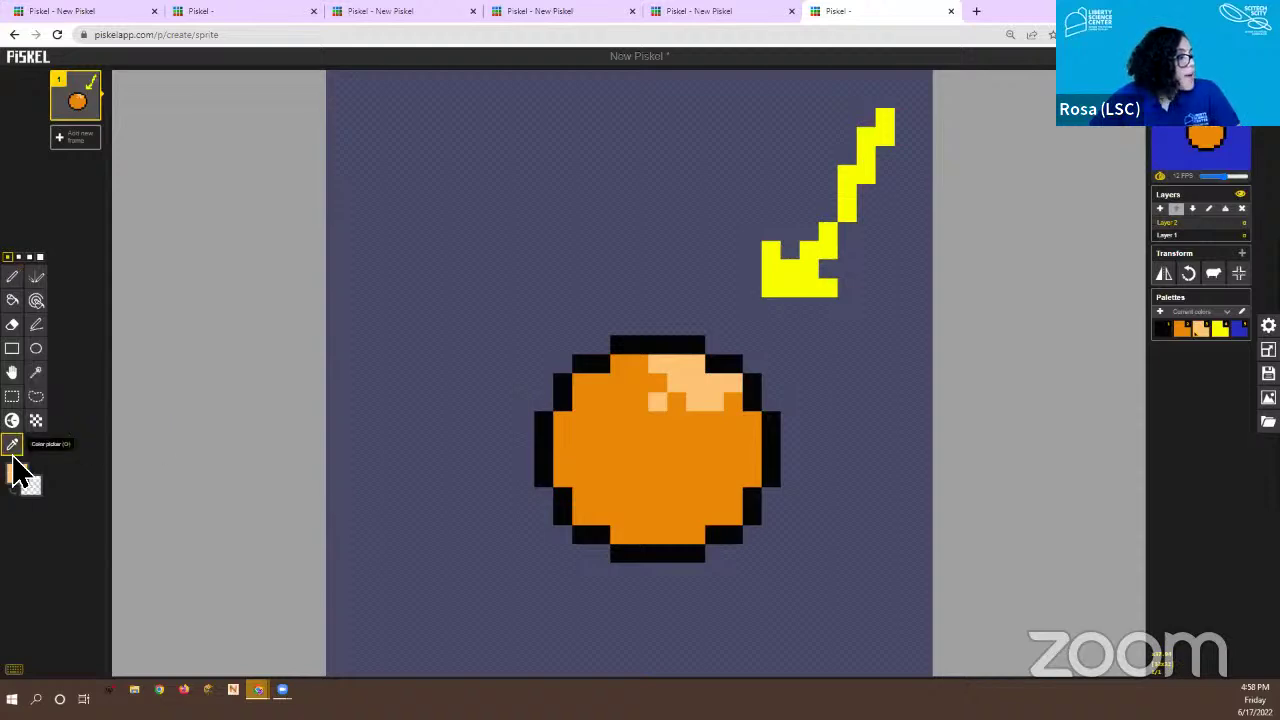
left_click(600, 497)
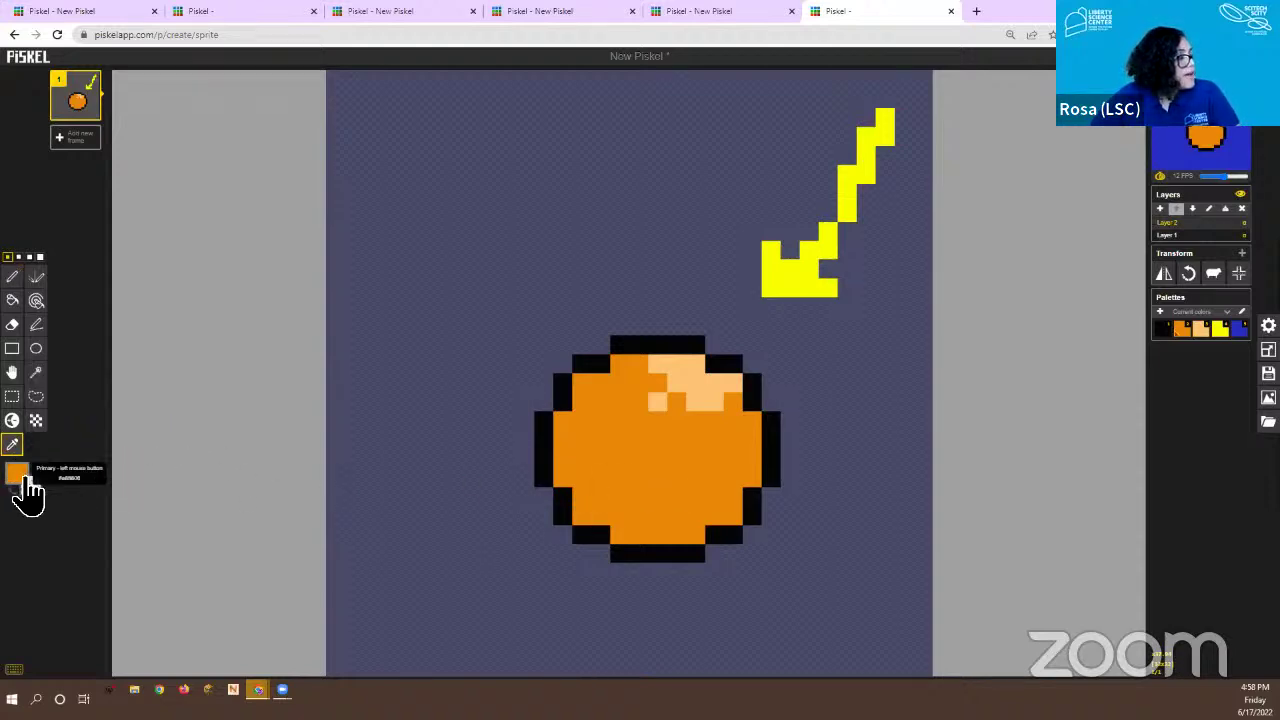
left_click(18, 478)
left_click(118, 510)
left_click_drag(118, 510, 113, 521)
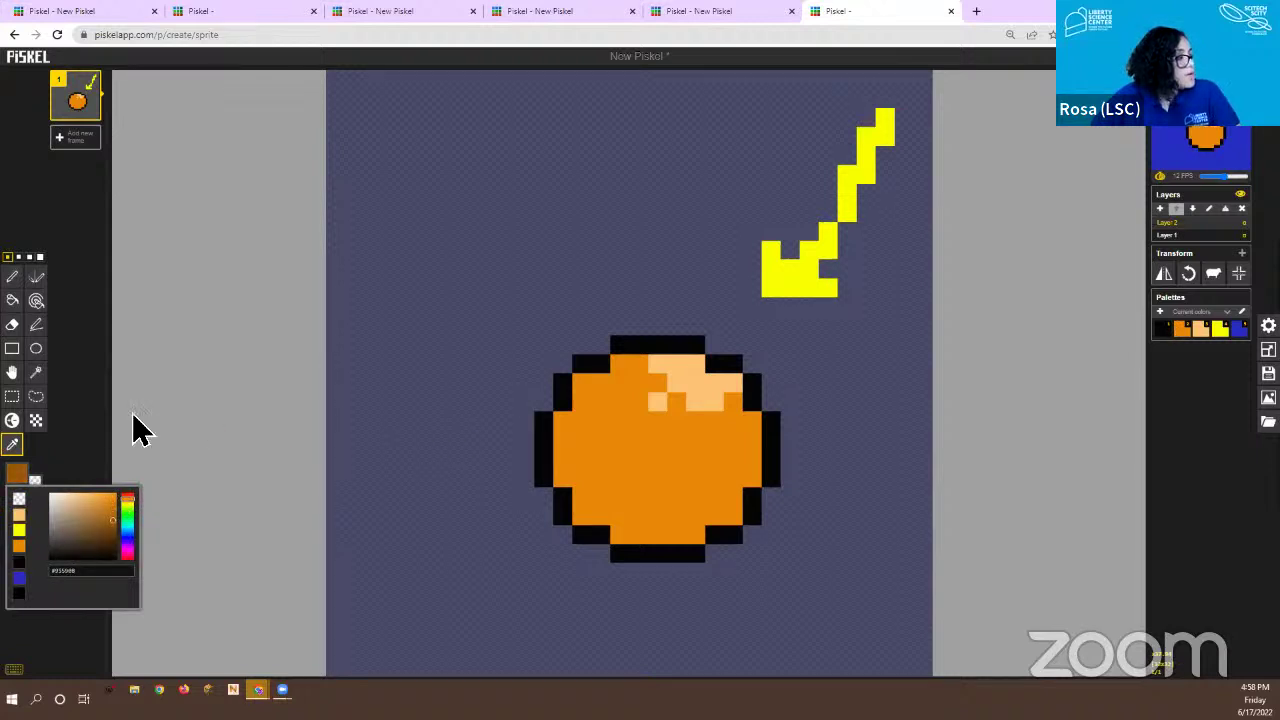
left_click(12, 276)
mouse_move(589, 496)
left_mouse_down()
mouse_move(582, 516)
mouse_move(618, 536)
mouse_move(664, 532)
left_mouse_up()
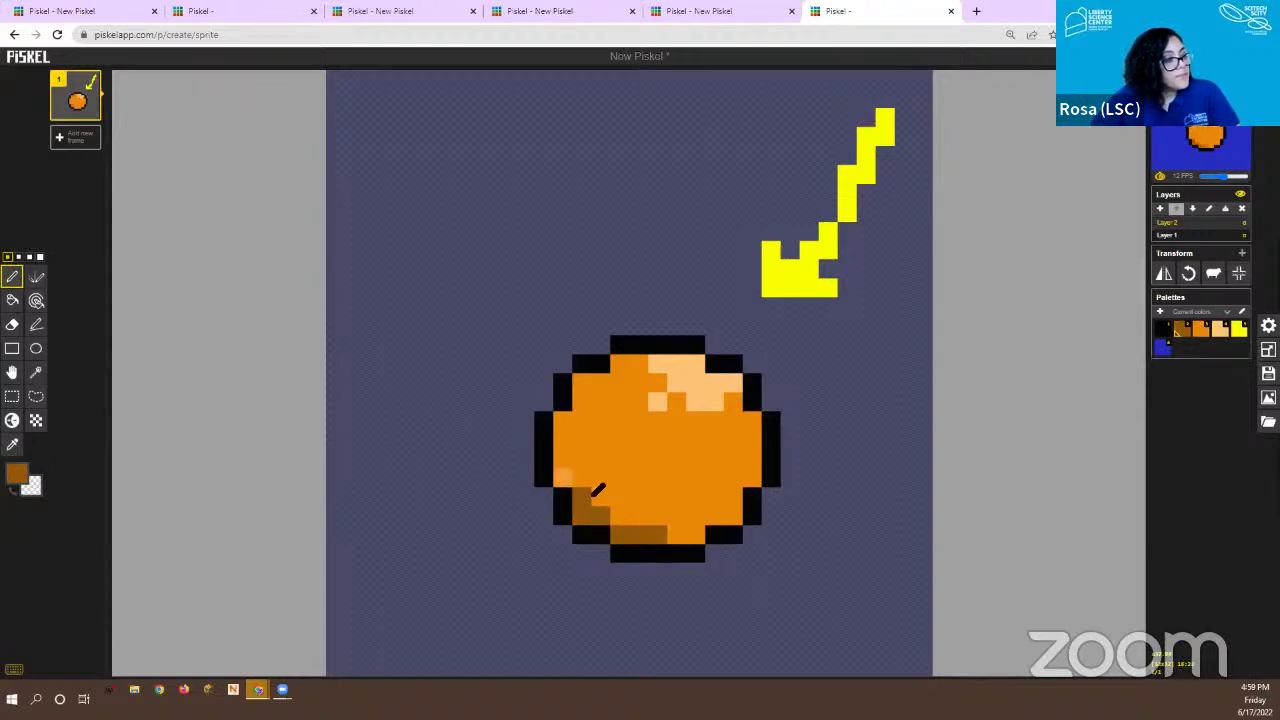
left_click(563, 478)
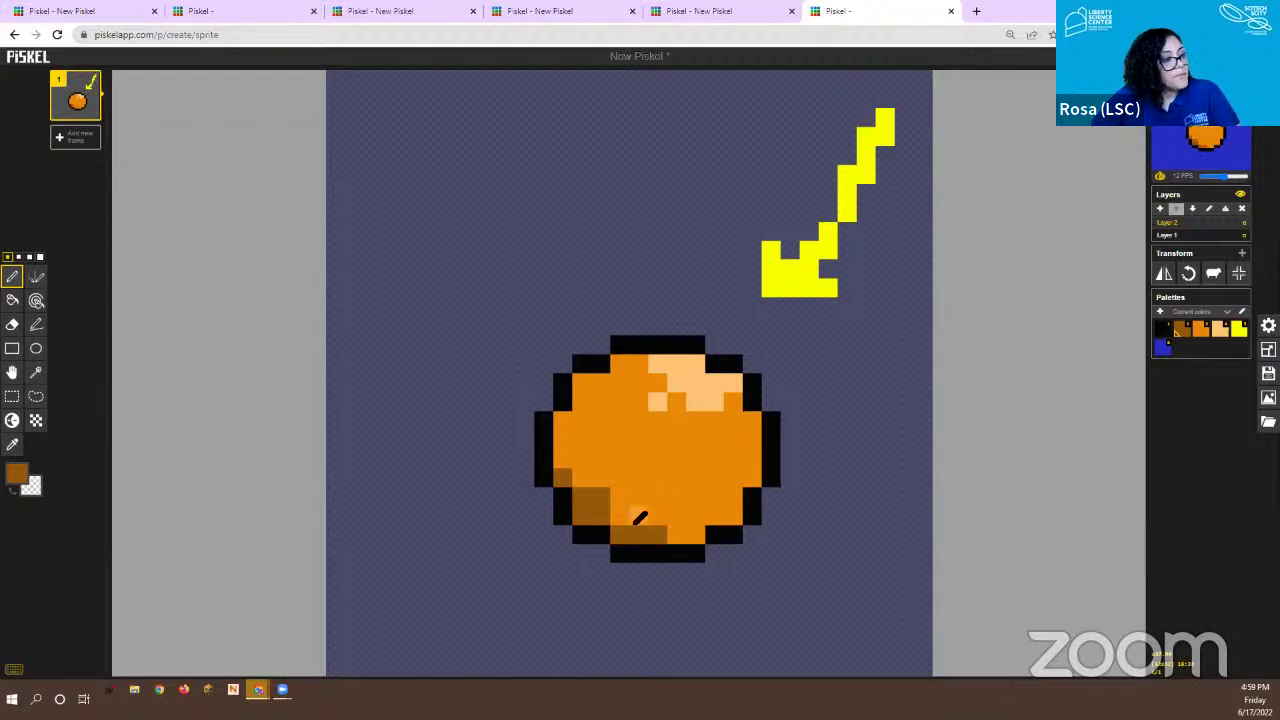
left_click(620, 516)
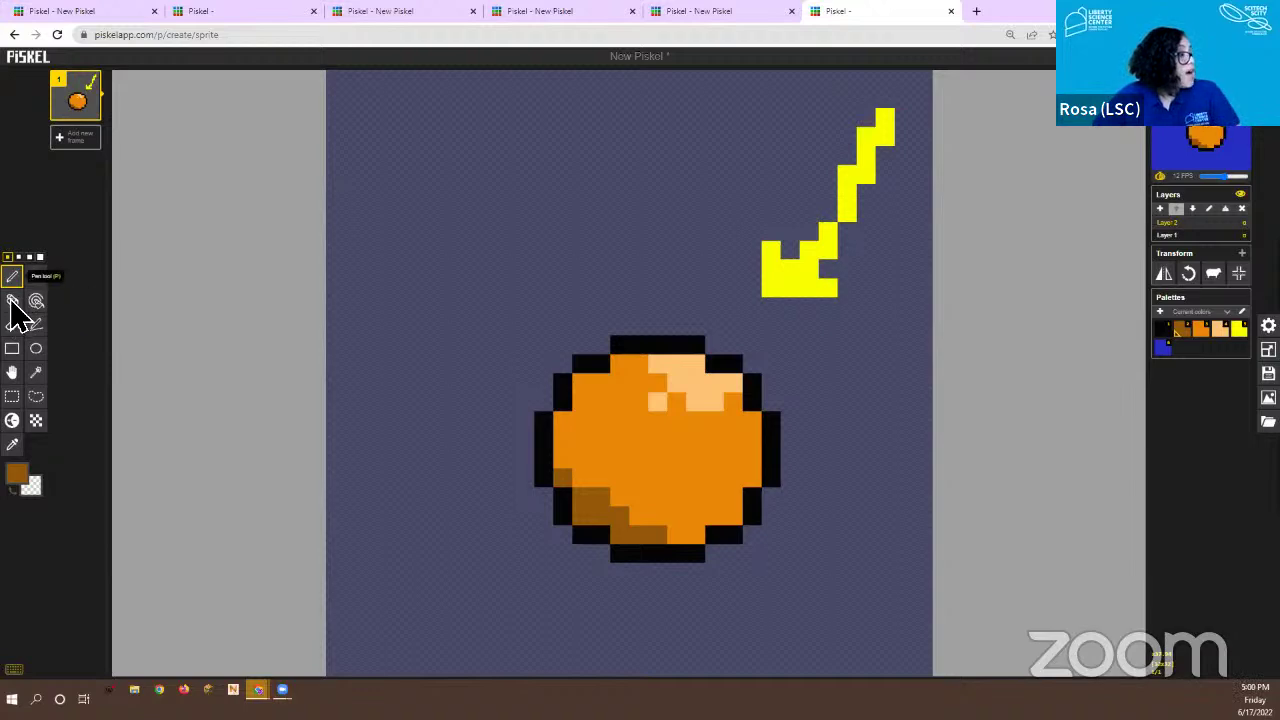
Paint a near-black cast shadow outside the circle's lower-left edge with the Pen tool
left_click(20, 482)
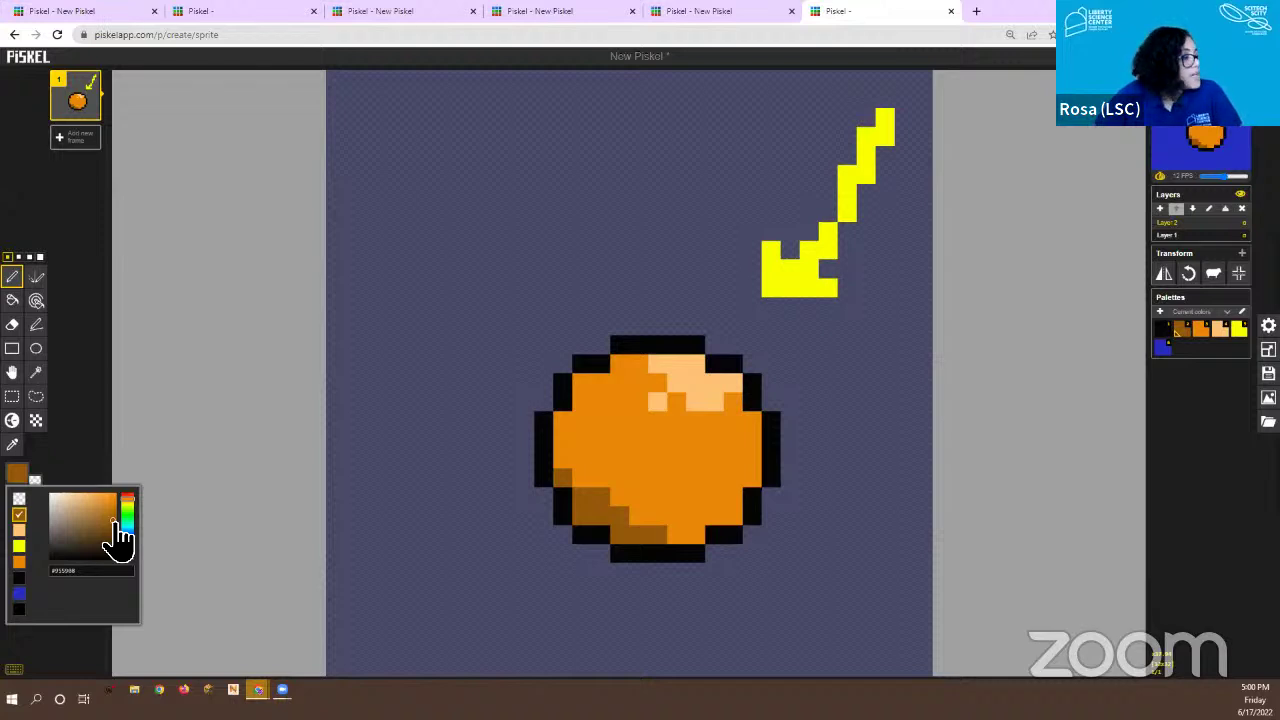
mouse_move(117, 527)
left_mouse_down()
mouse_move(77, 562)
mouse_move(63, 555)
left_mouse_up()
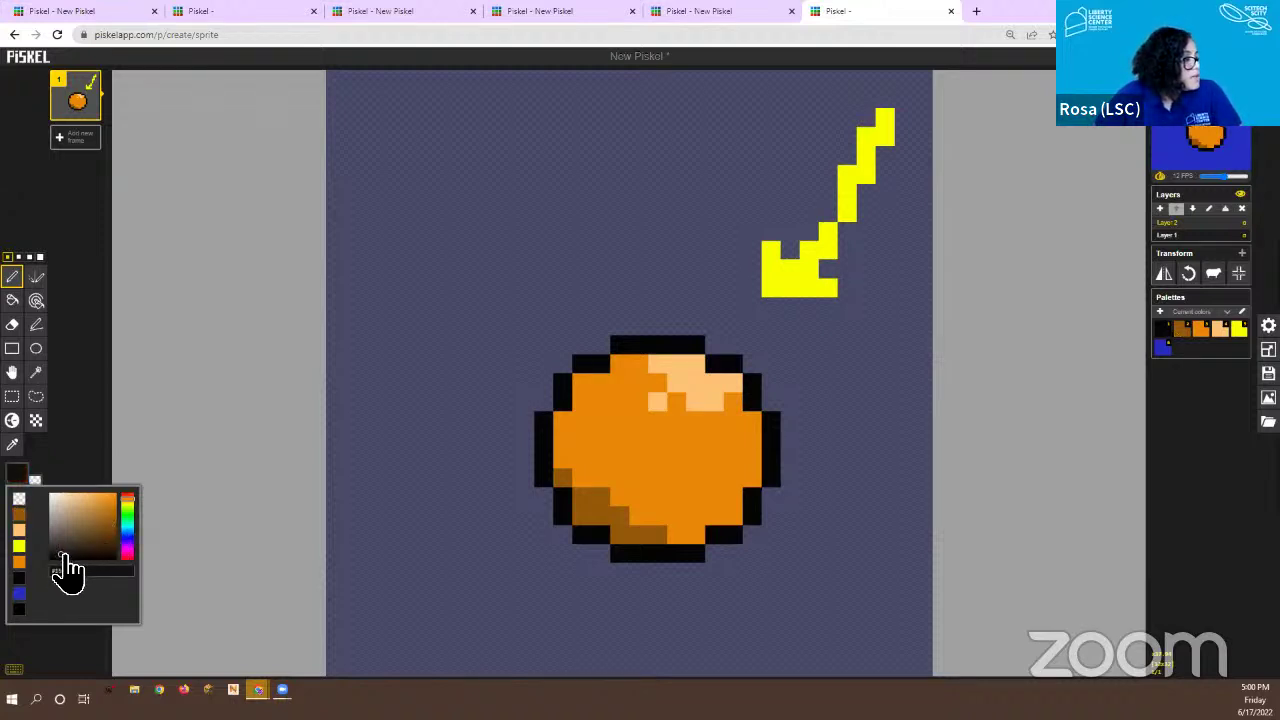
left_click(80, 434)
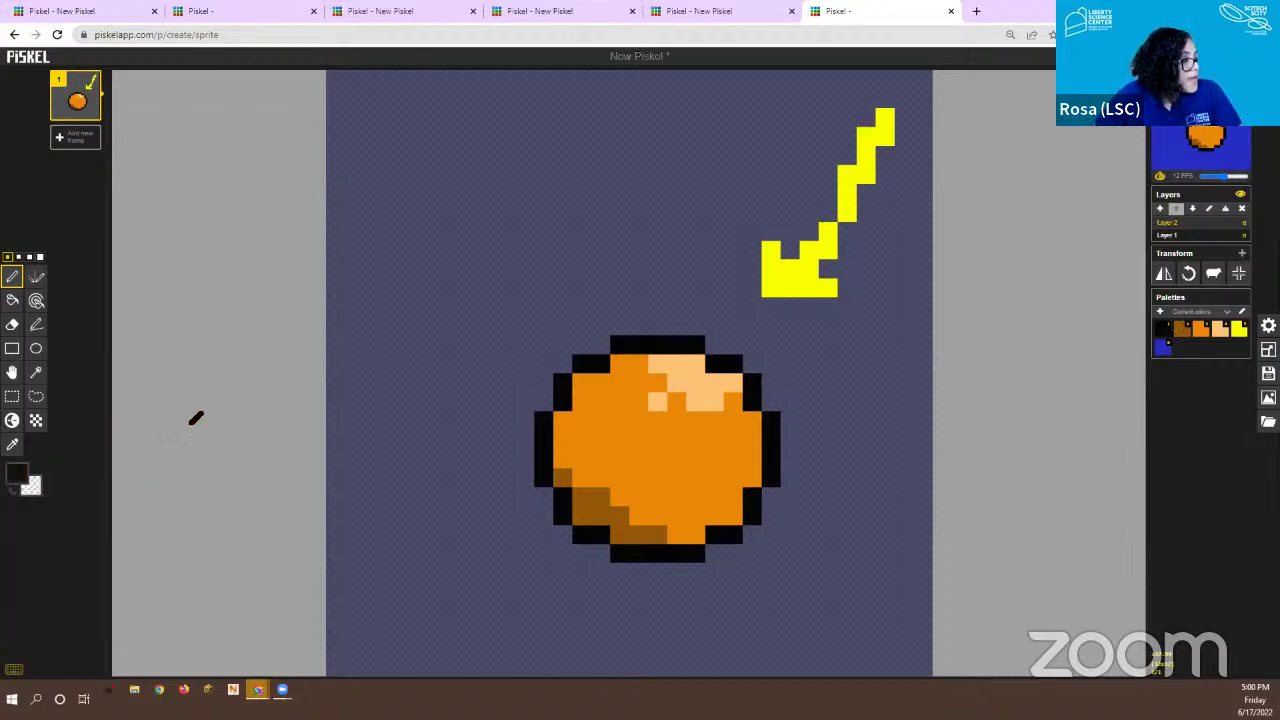
left_click(543, 515)
left_click(543, 552)
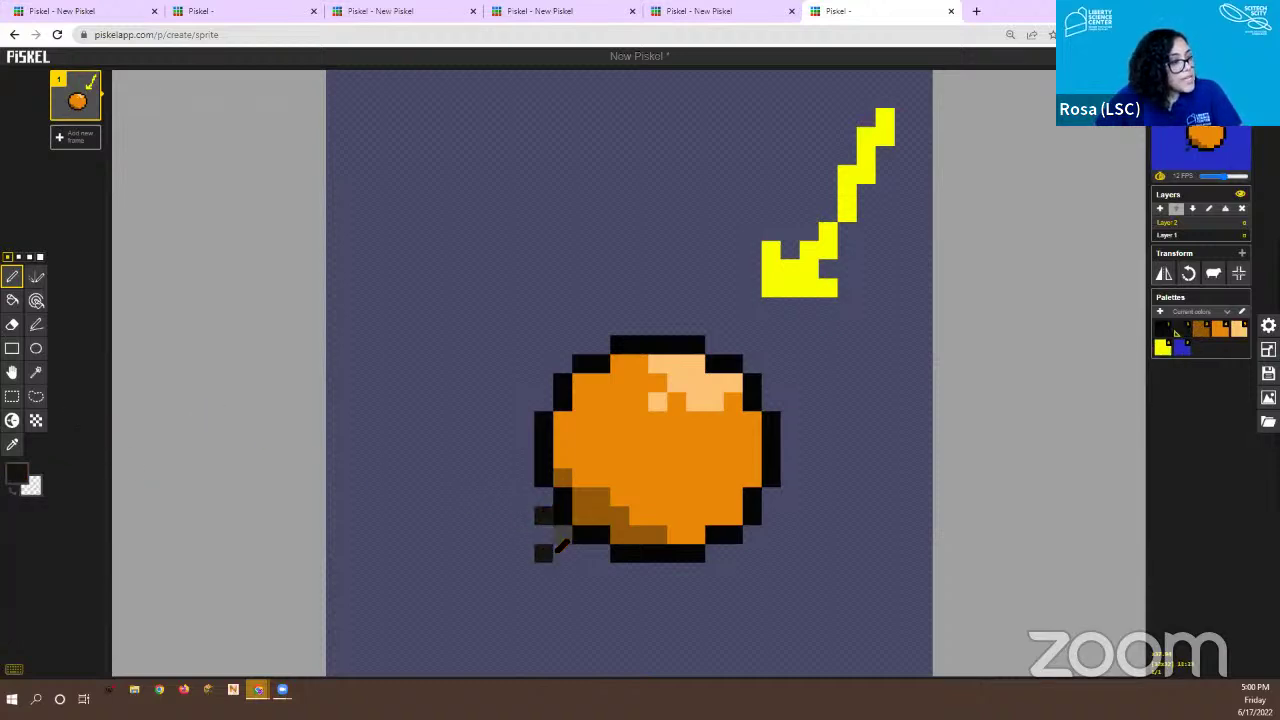
mouse_move(560, 546)
left_mouse_down()
mouse_move(600, 561)
mouse_move(602, 579)
mouse_move(530, 580)
mouse_move(533, 534)
mouse_move(541, 542)
mouse_move(516, 544)
mouse_move(530, 585)
mouse_move(527, 563)
mouse_move(549, 596)
mouse_move(578, 607)
mouse_move(615, 598)
mouse_move(631, 577)
mouse_move(620, 577)
mouse_move(676, 577)
left_mouse_up()
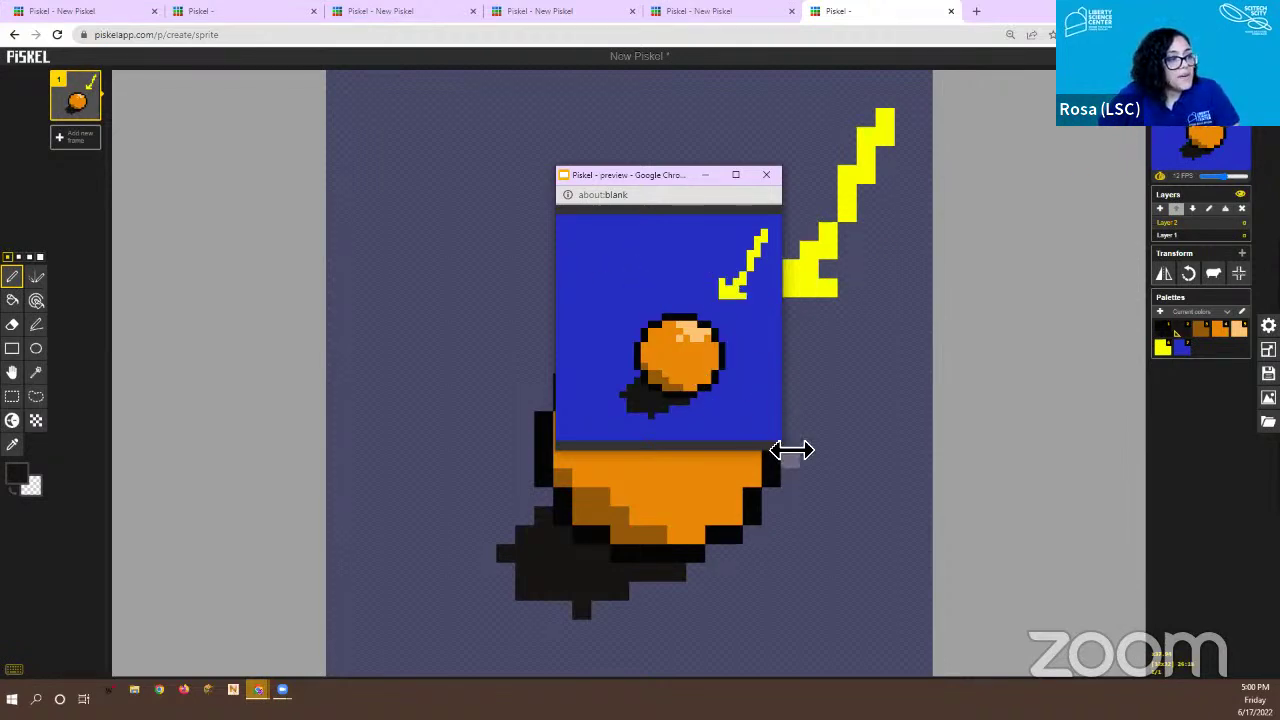
Widen the sprite's preview window to inspect the shaded ball, and close the preview
left_click_drag(788, 442, 970, 446)
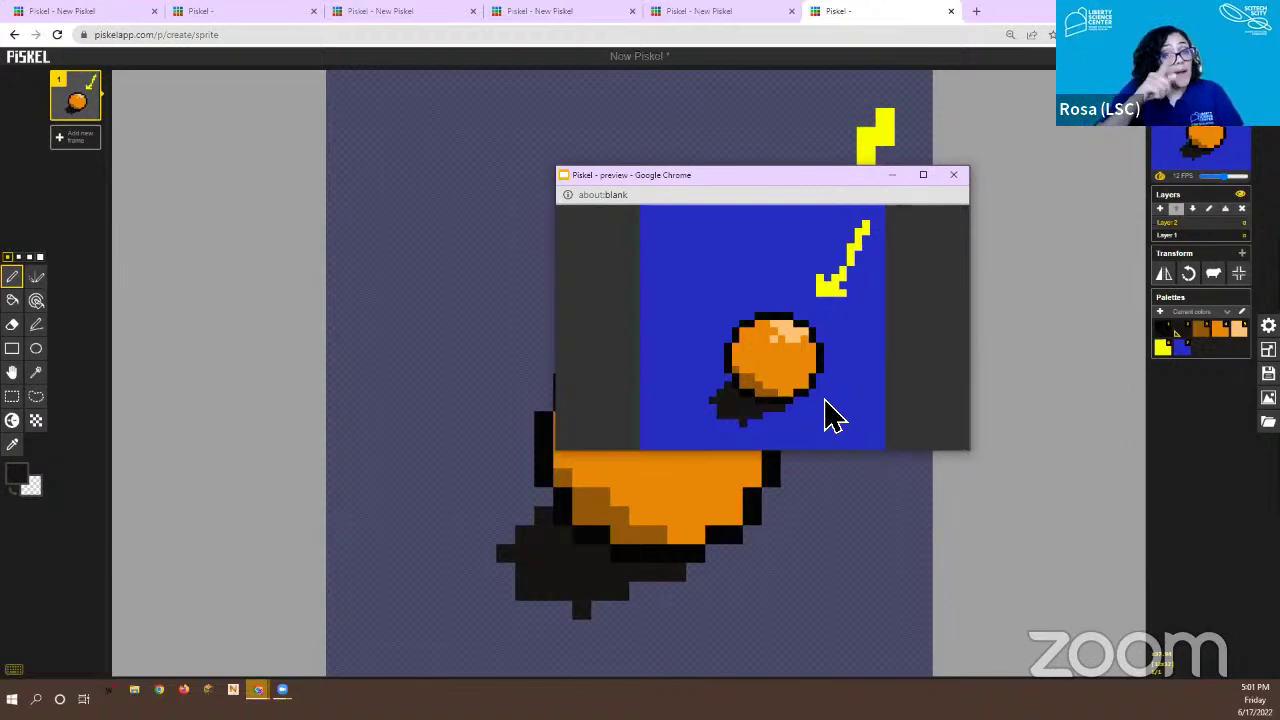
left_click(955, 177)
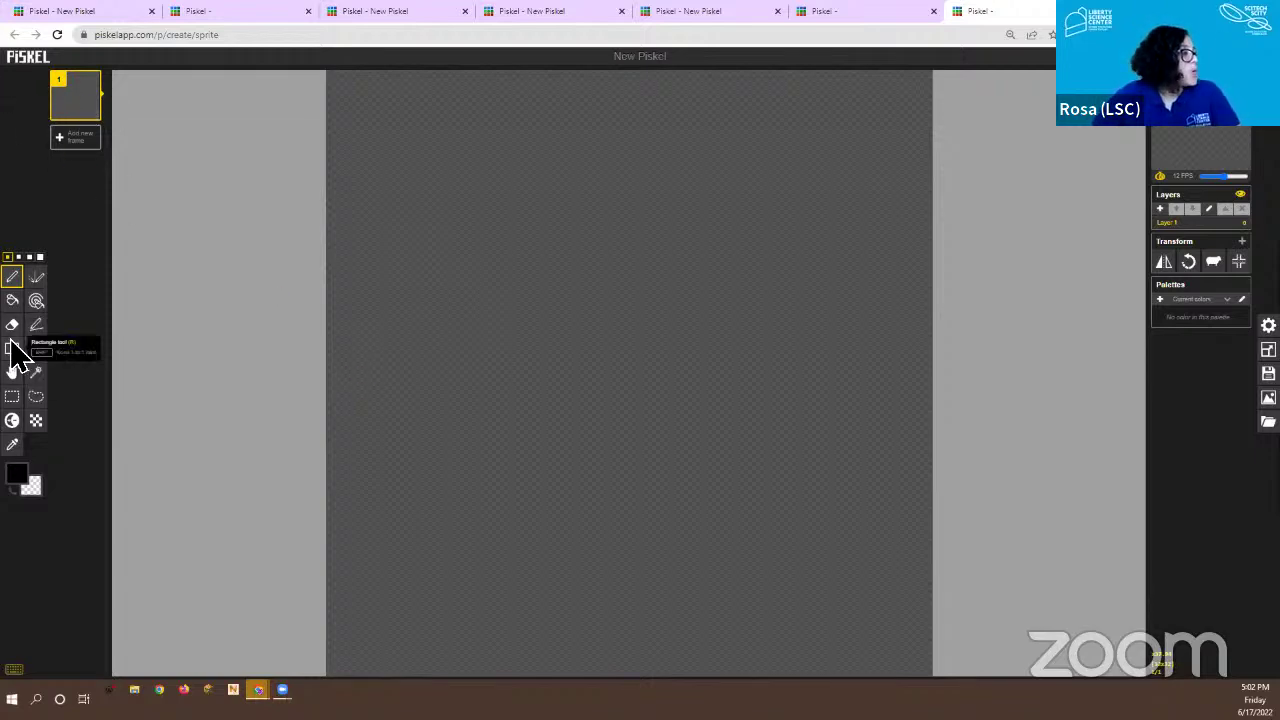
Fill the whole empty canvas with orange using the Paint bucket tool
left_click(14, 304)
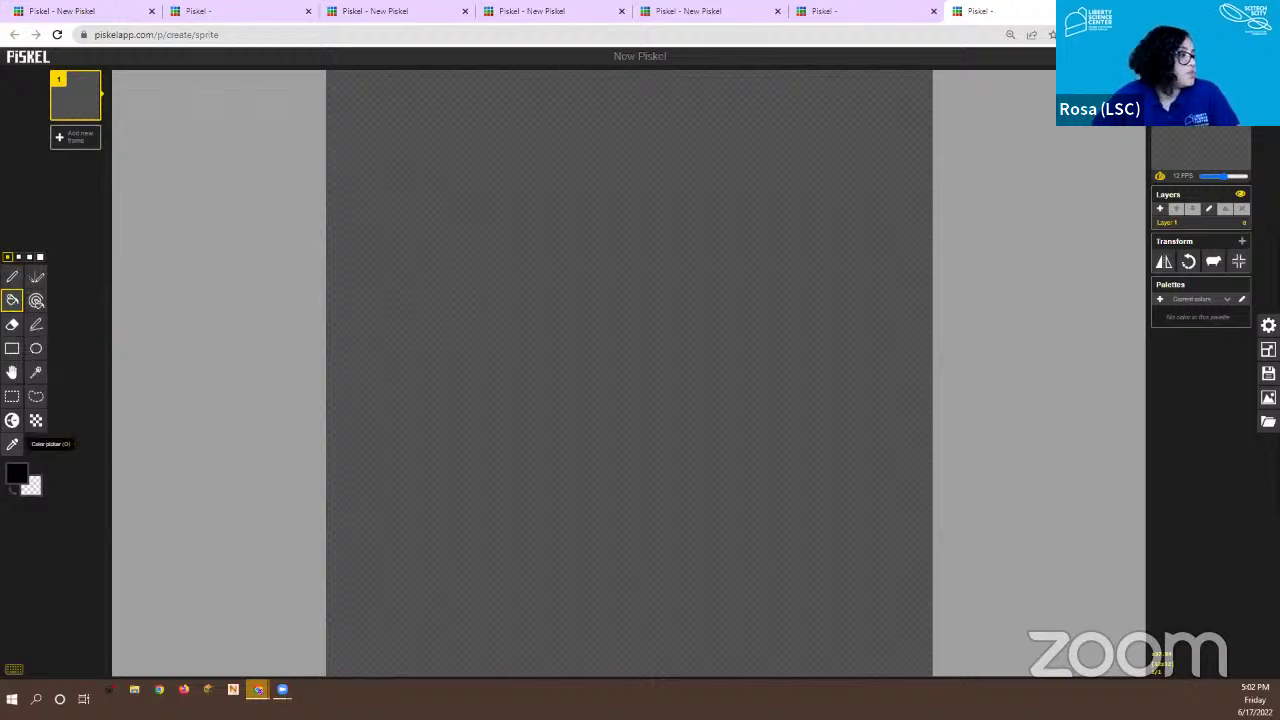
left_click(22, 476)
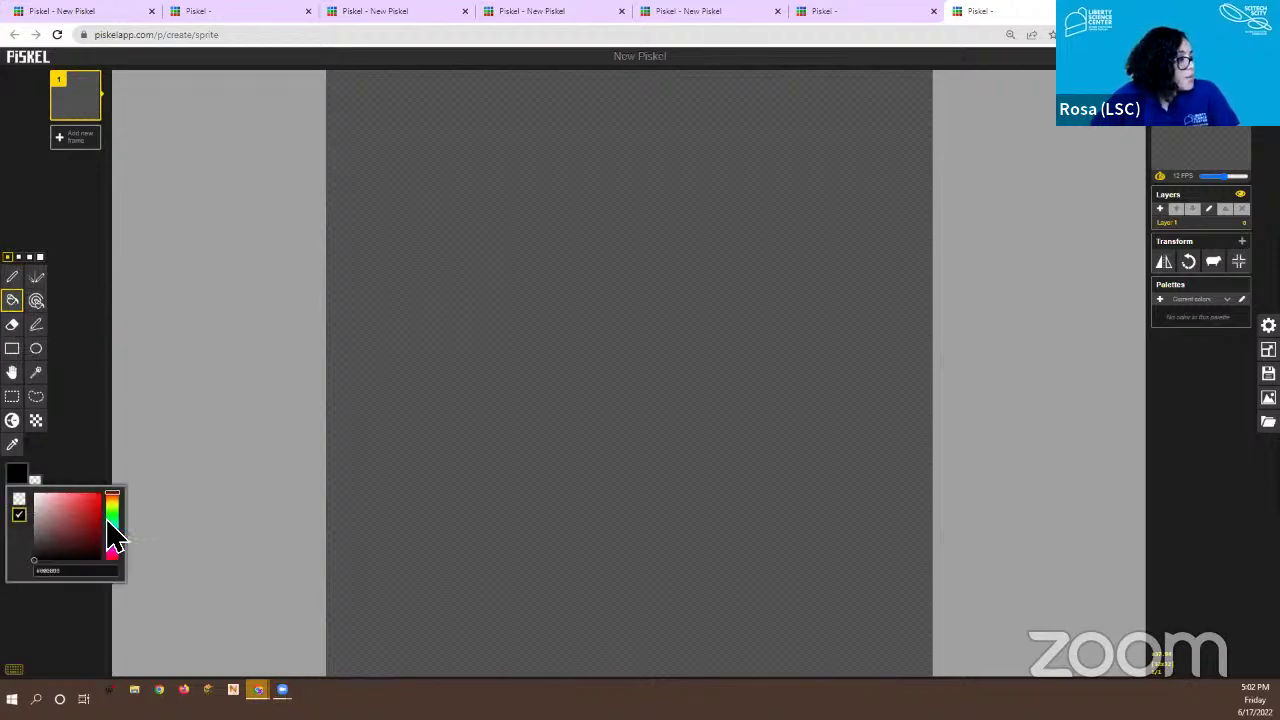
mouse_move(120, 515)
left_mouse_down()
mouse_move(123, 557)
mouse_move(121, 514)
left_mouse_up()
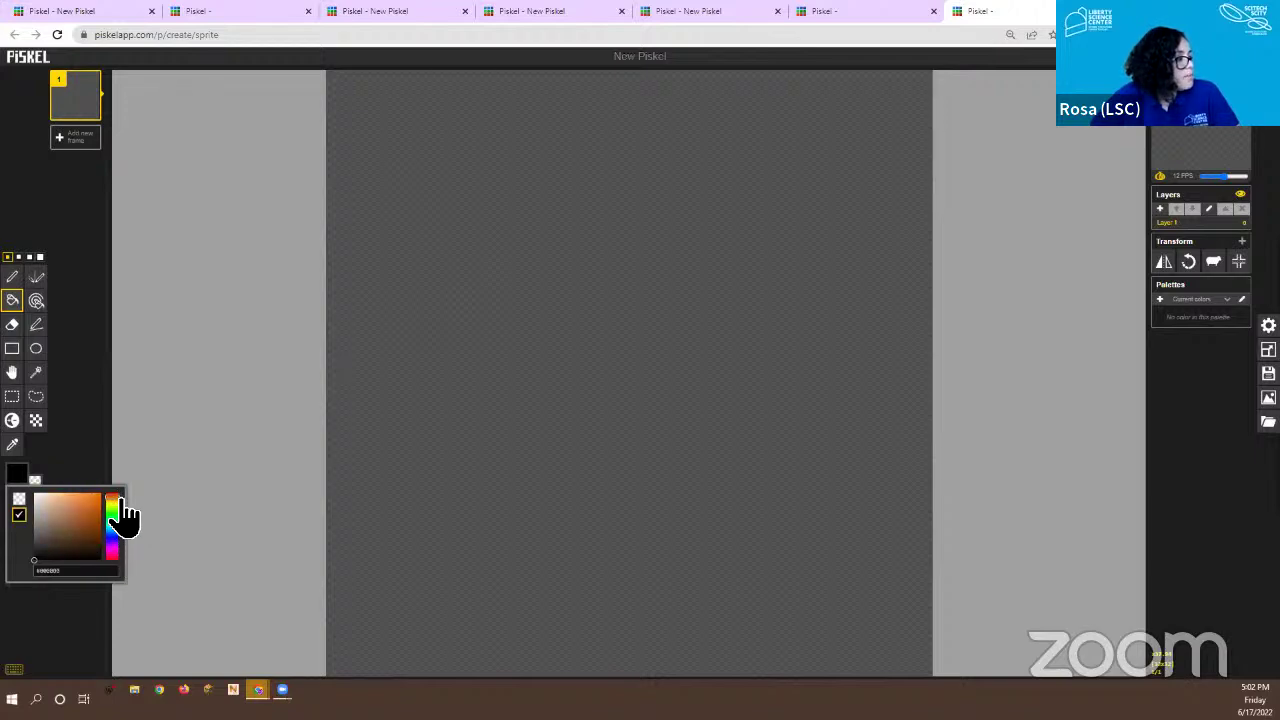
left_click(96, 499)
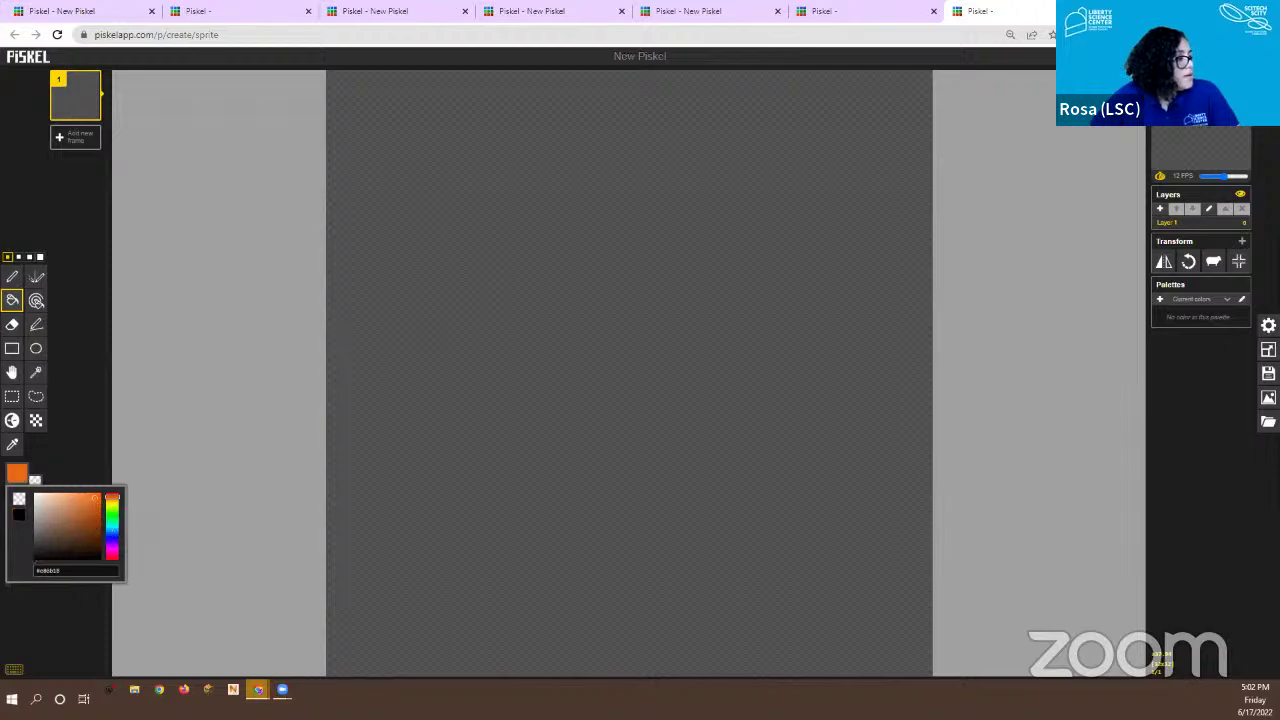
left_click(384, 191)
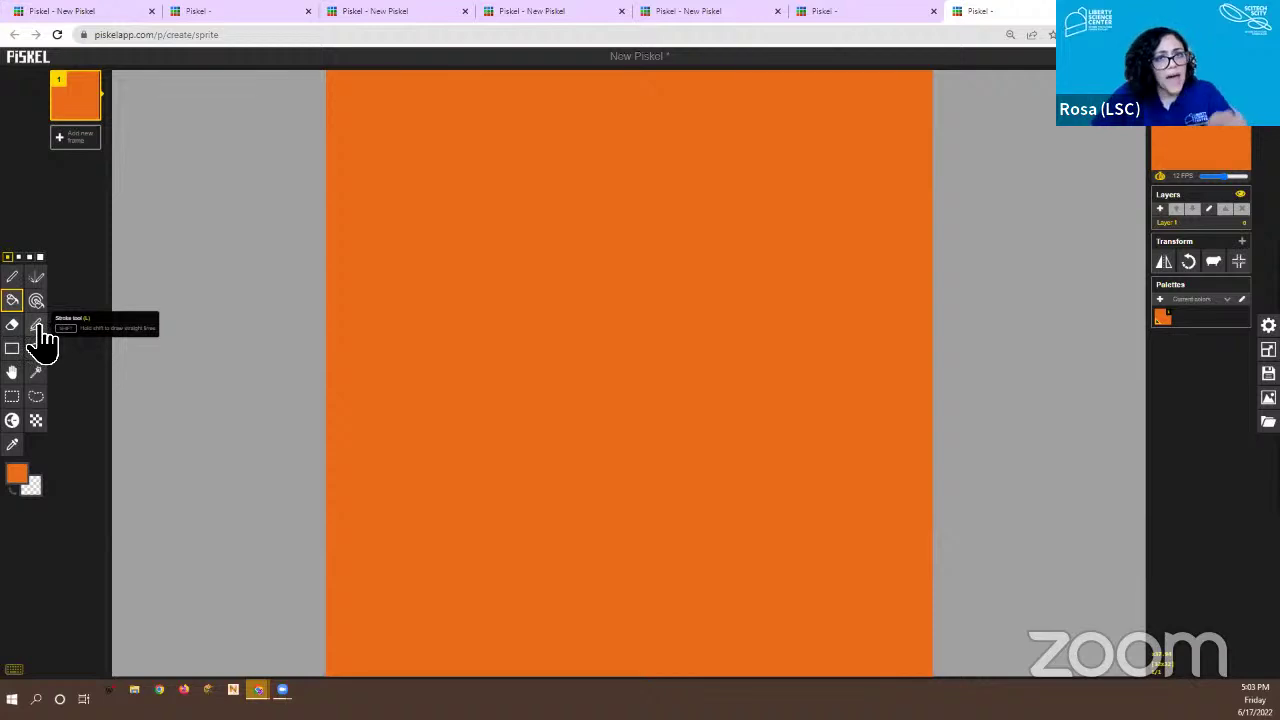
Draw a near-black horizontal line across the full width of the canvas's lower part with the Stroke tool
left_click(36, 325)
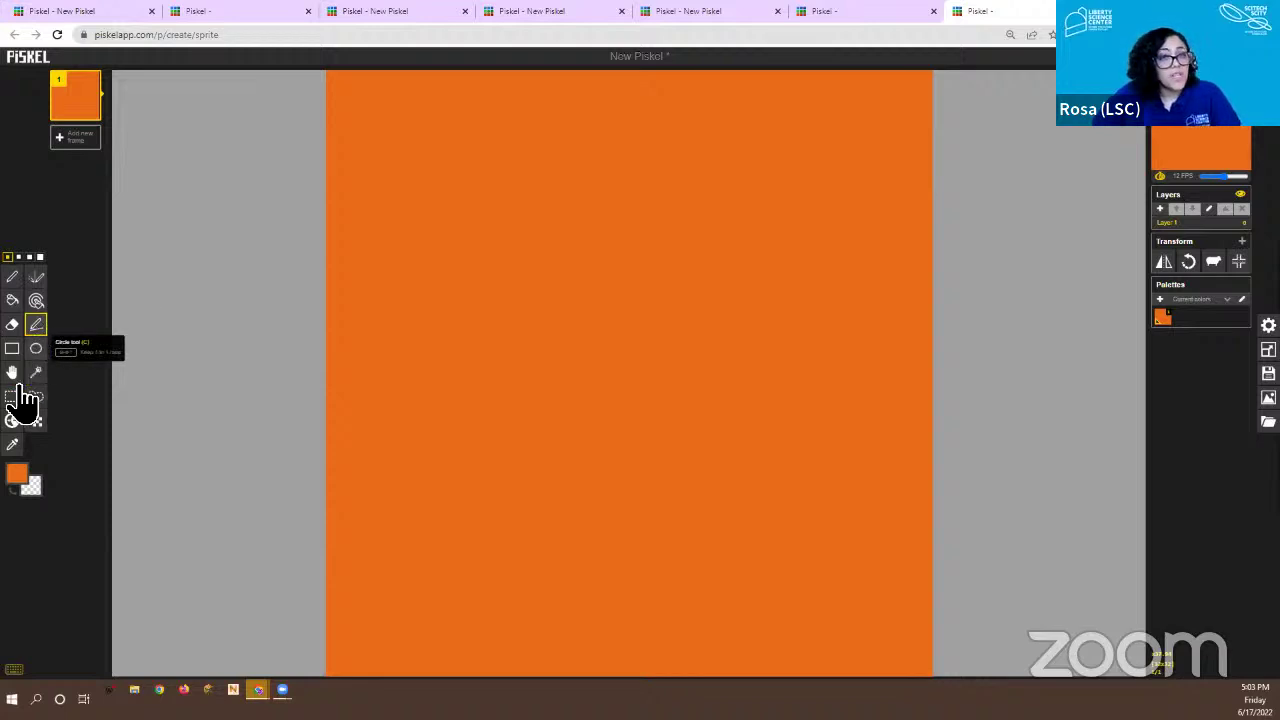
left_click(24, 478)
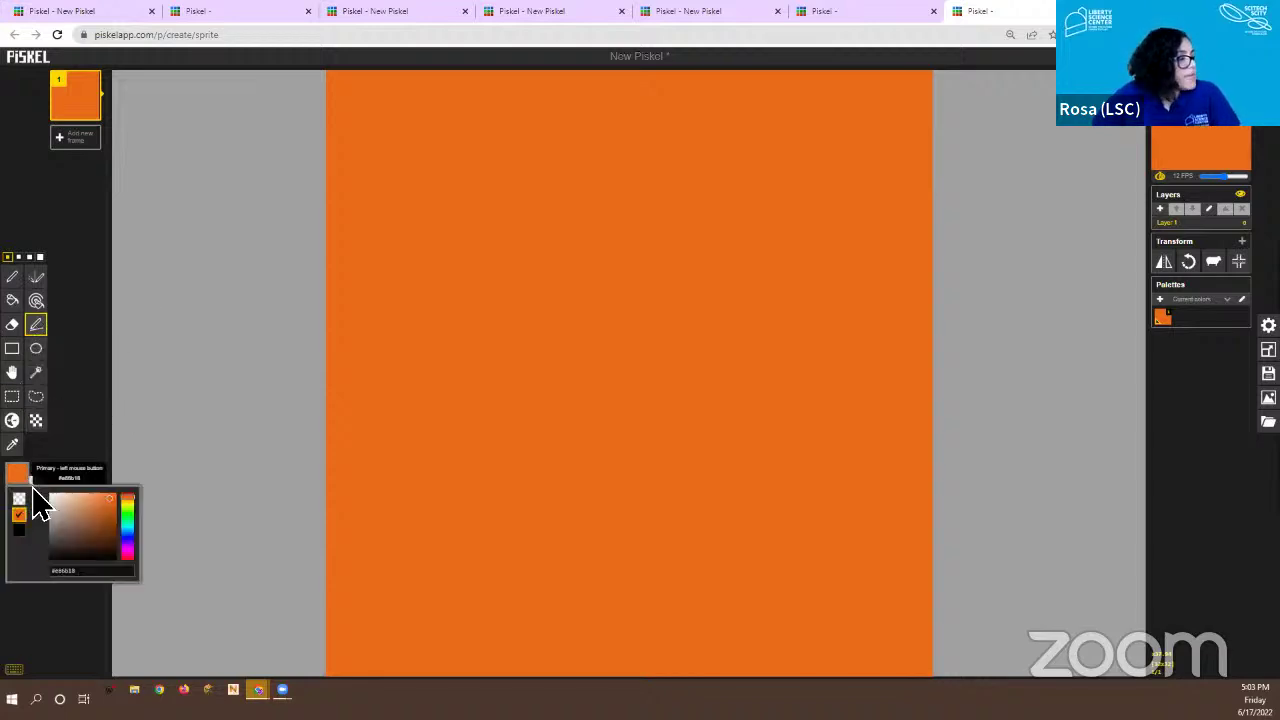
left_click(51, 557)
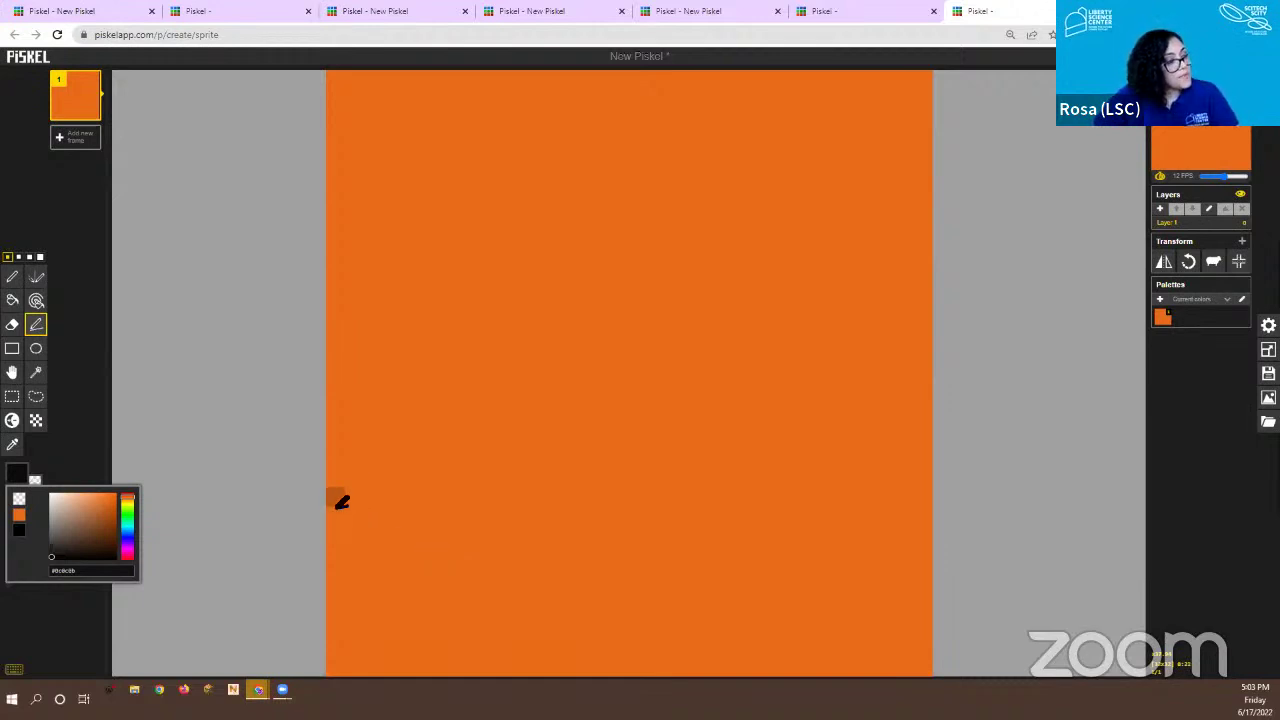
mouse_move(342, 502)
left_mouse_down()
mouse_move(589, 489)
mouse_move(703, 560)
mouse_move(770, 500)
mouse_move(837, 494)
mouse_move(886, 509)
mouse_move(891, 437)
mouse_move(932, 515)
mouse_move(946, 494)
mouse_move(1012, 497)
left_mouse_up()
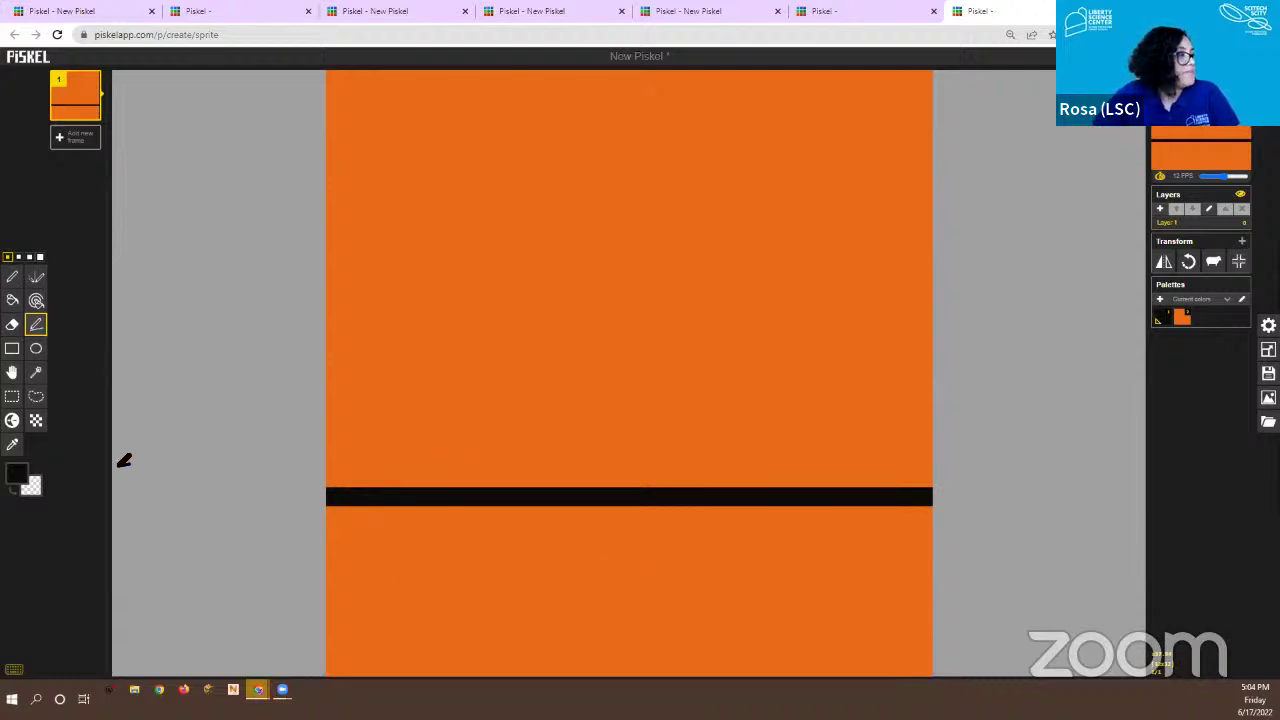
Fill the area below the black line with bright blue using the Paint bucket tool
left_click(12, 303)
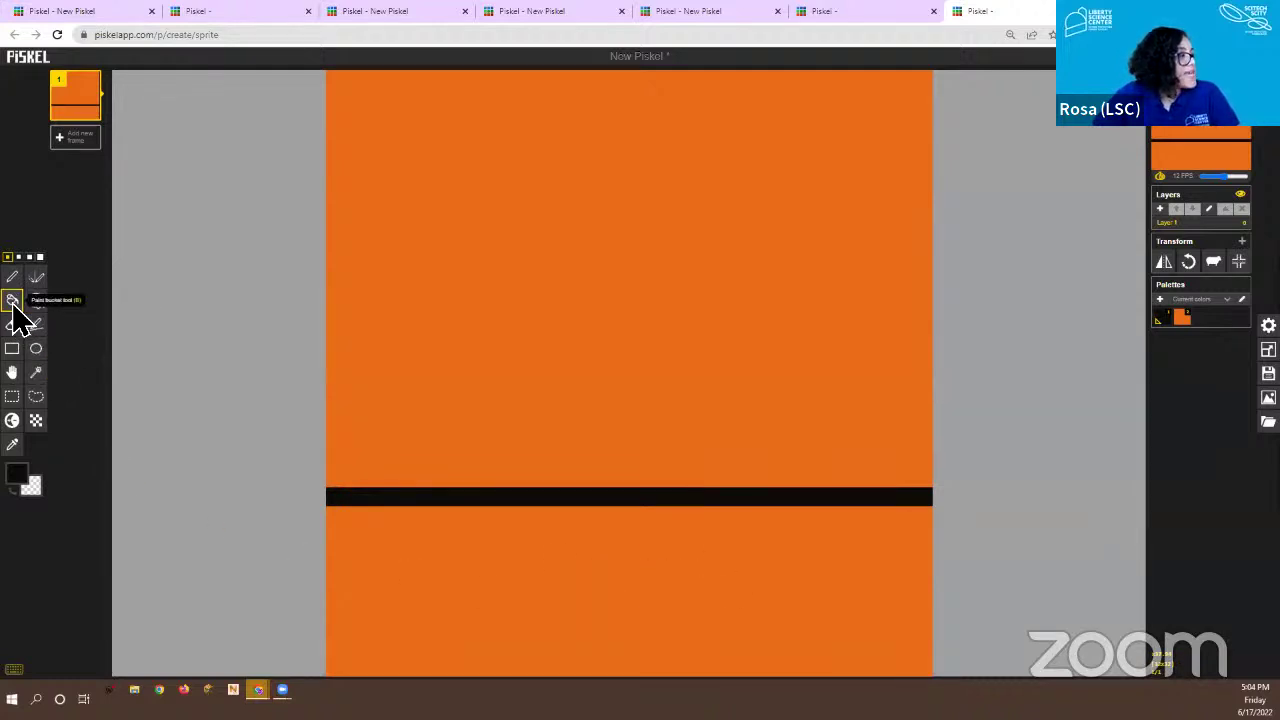
left_click(17, 477)
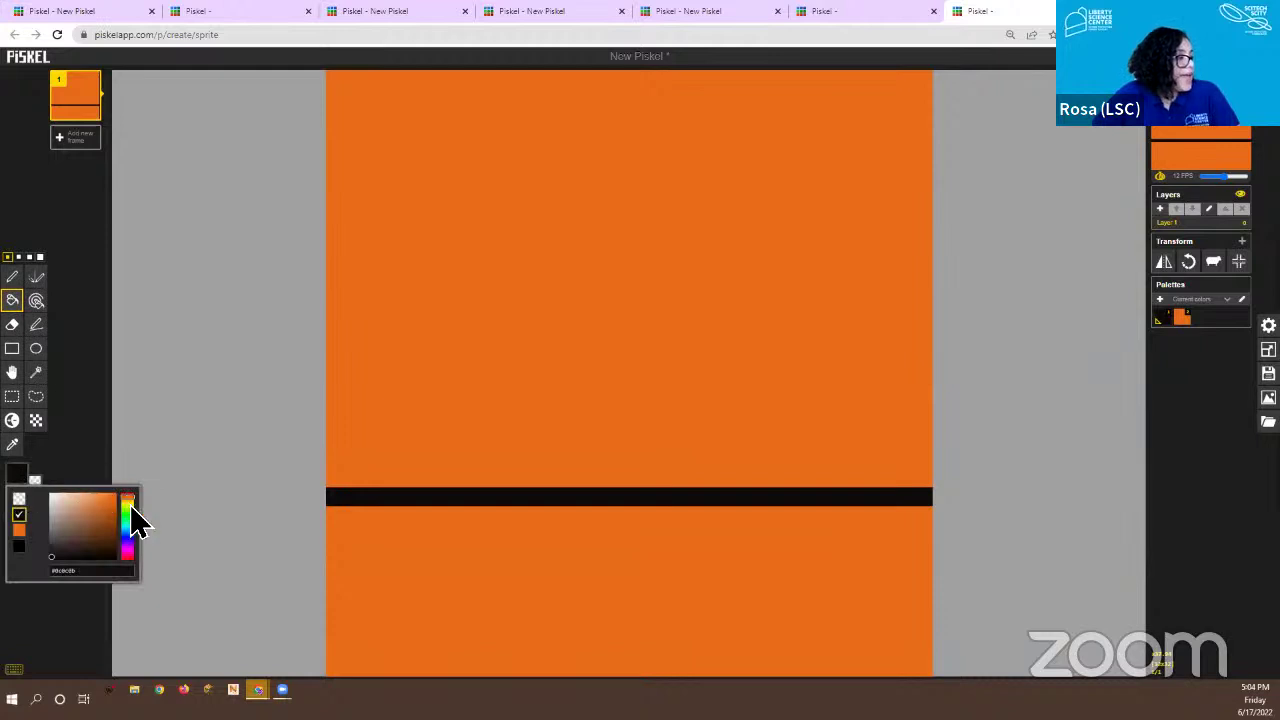
left_click_drag(130, 510, 137, 534)
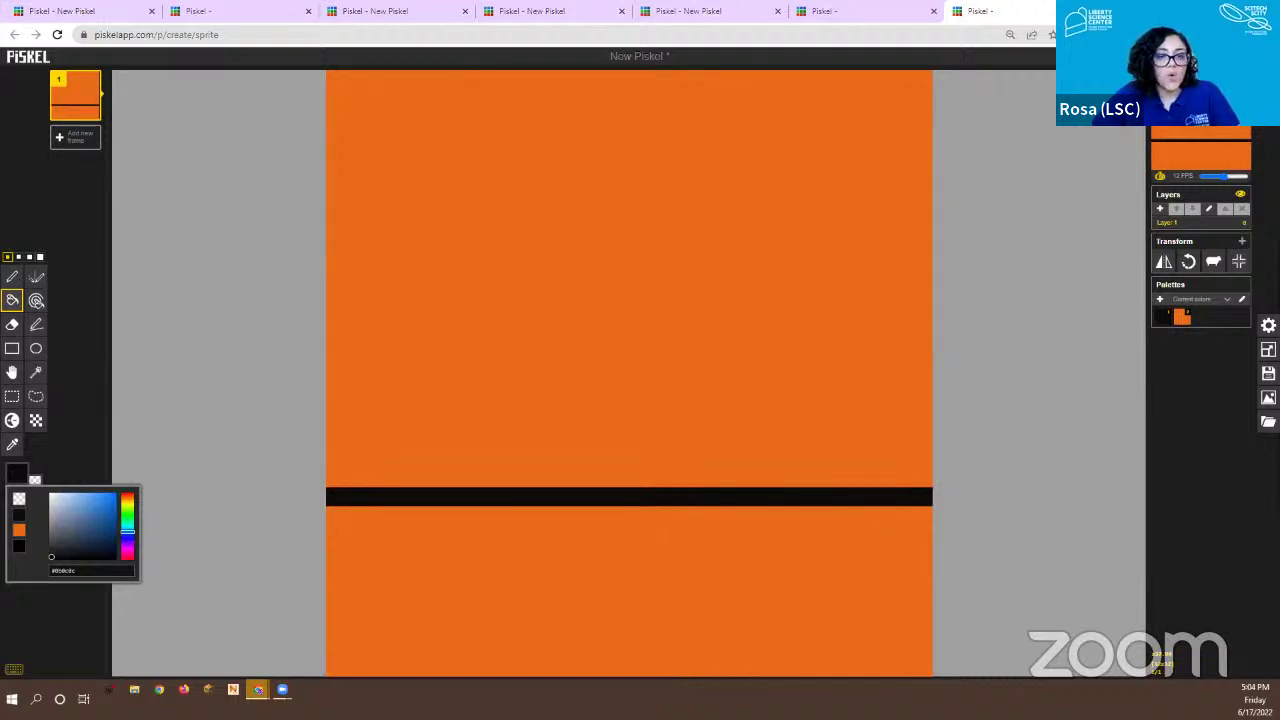
left_click(113, 503)
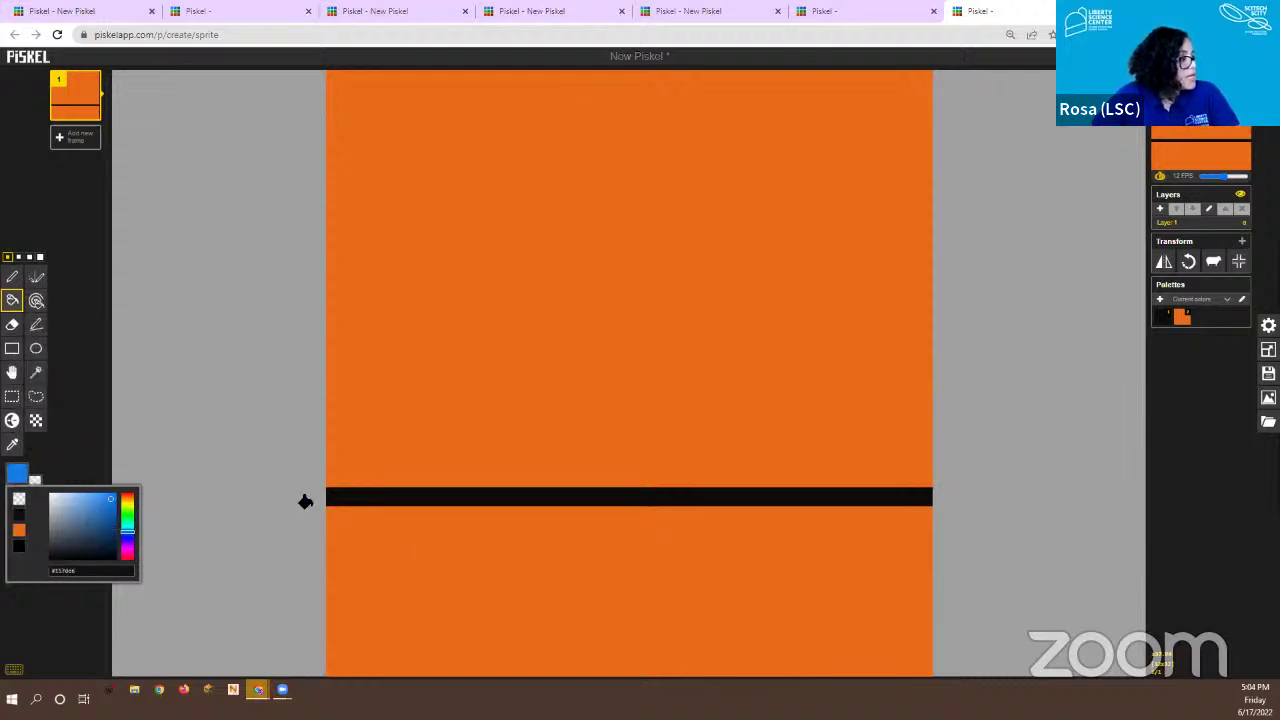
left_click(363, 527)
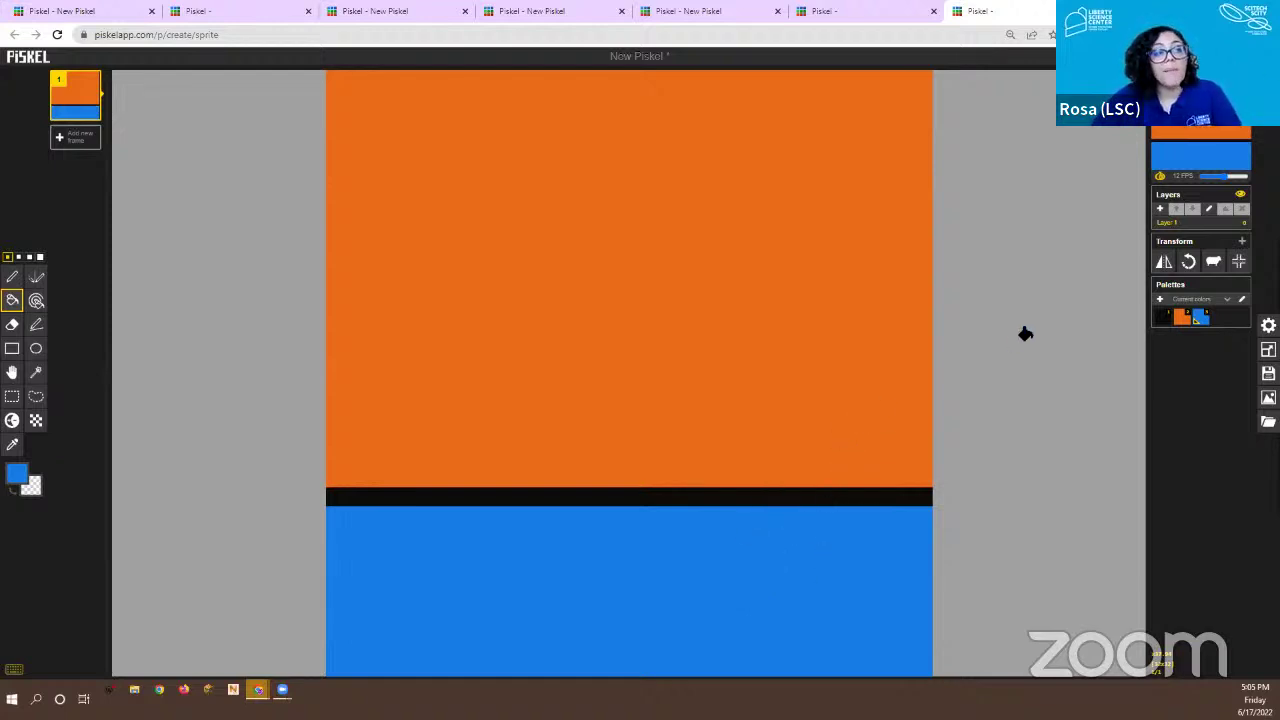
Add a second layer and draw a near-black circle outline about 9 by 8 pixels near the canvas's upper centre
left_click(1160, 208)
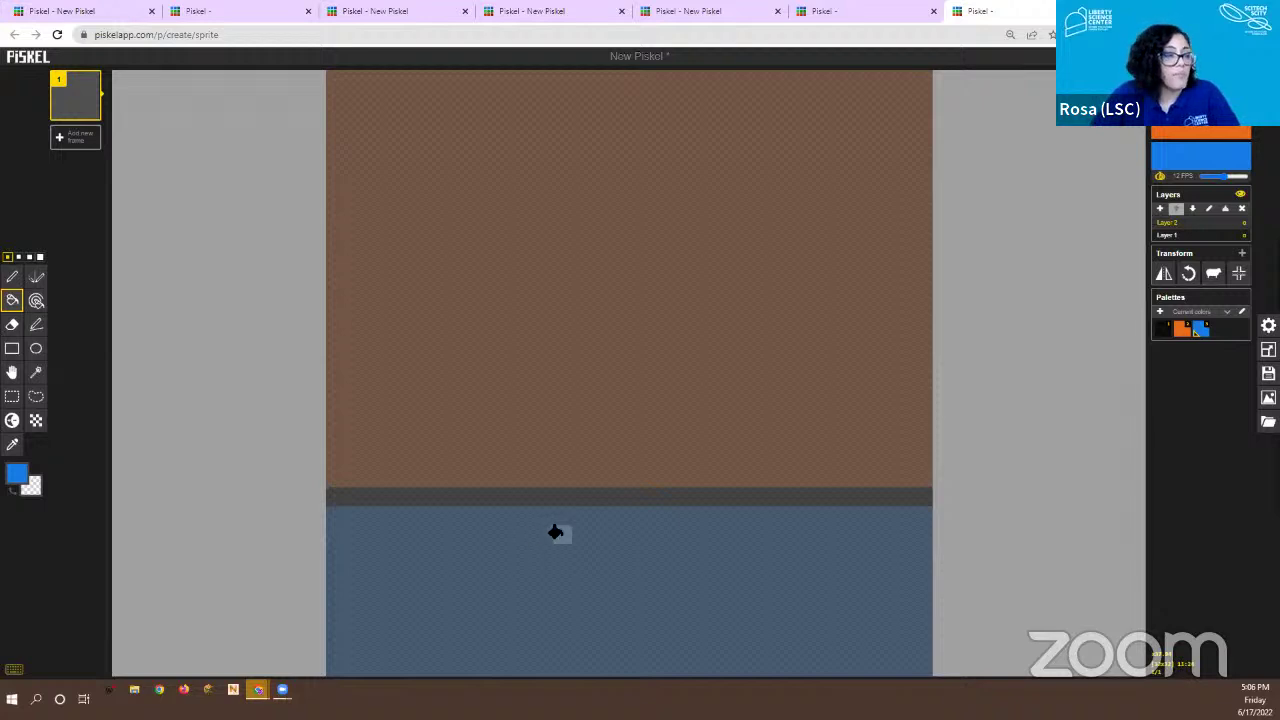
left_click(42, 352)
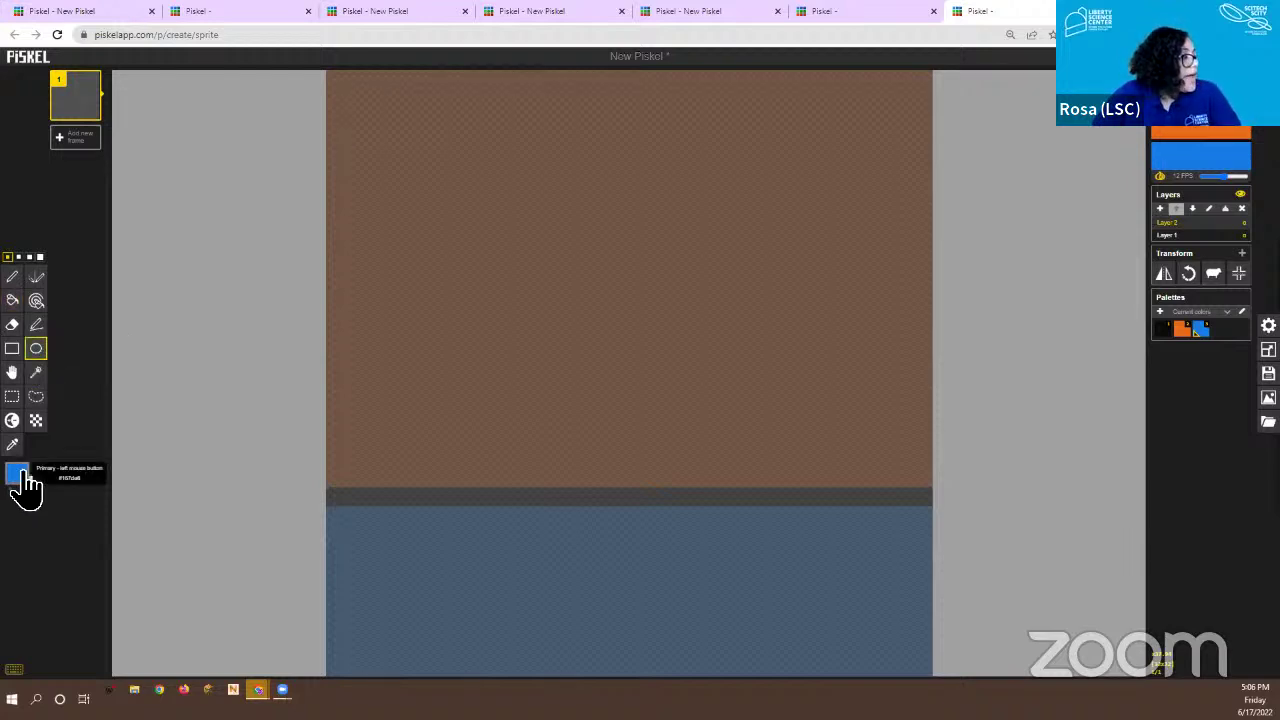
left_click(17, 478)
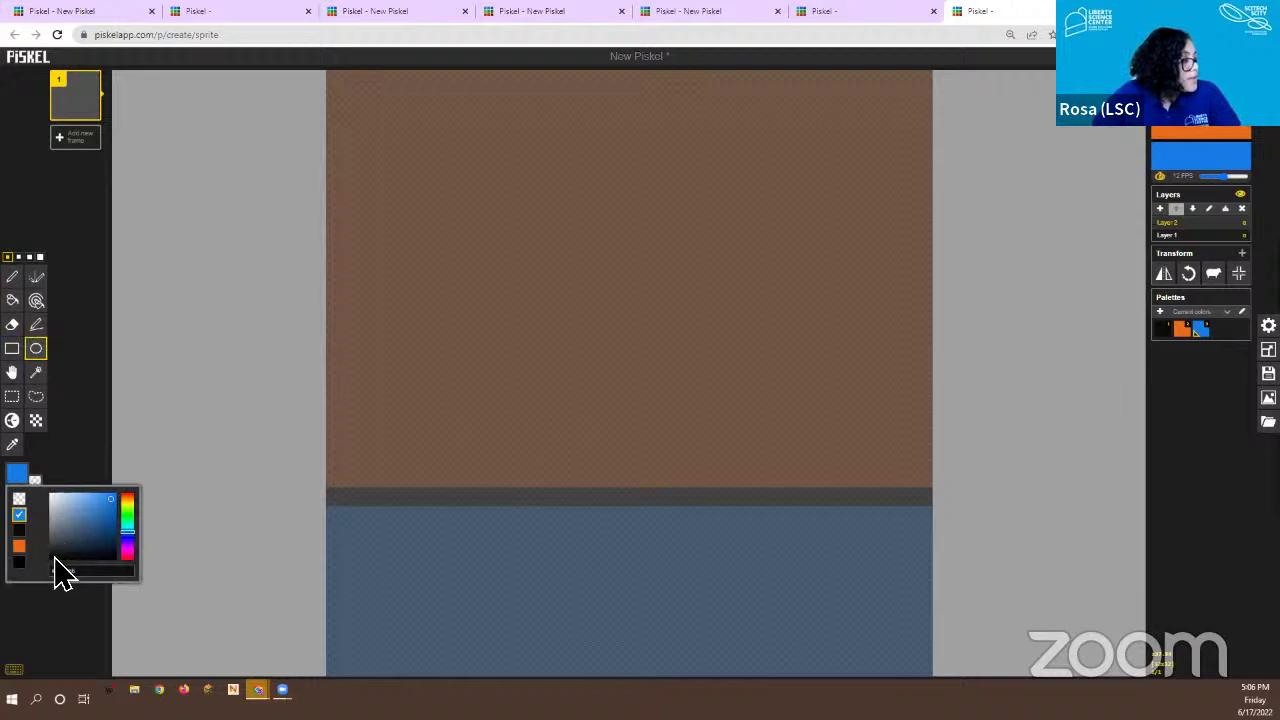
left_click(56, 558)
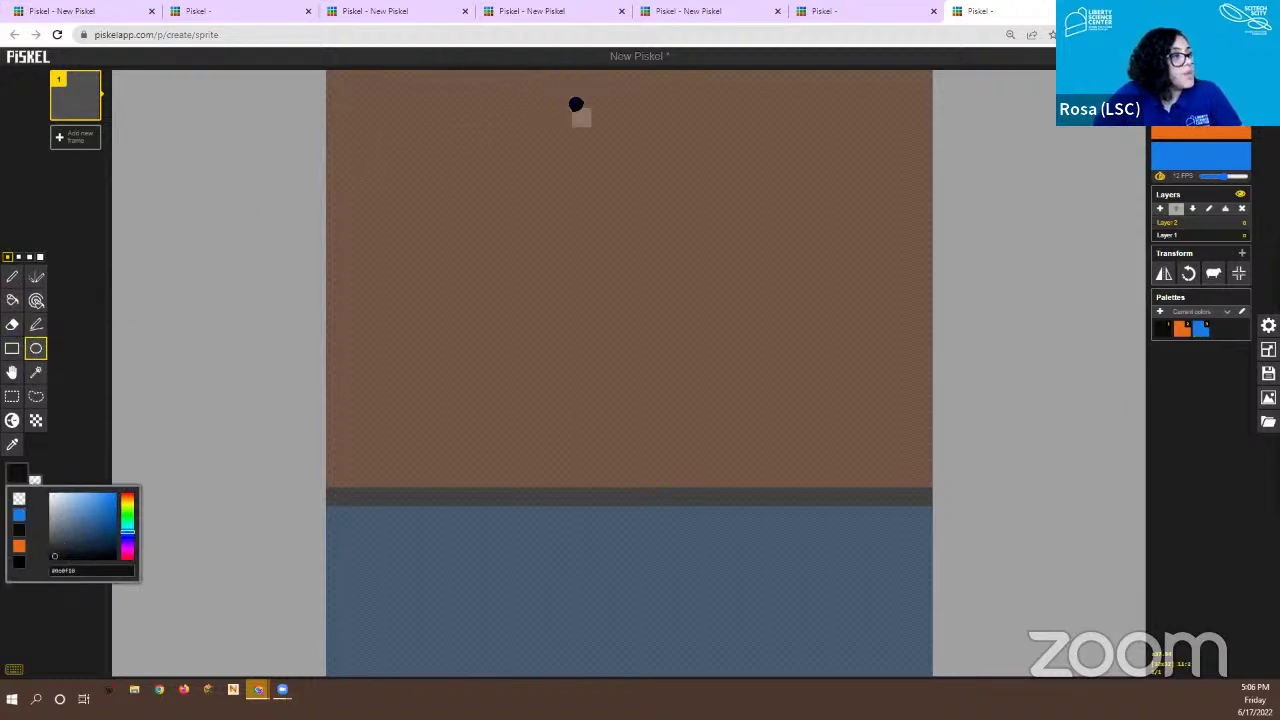
left_click_drag(569, 102, 714, 229)
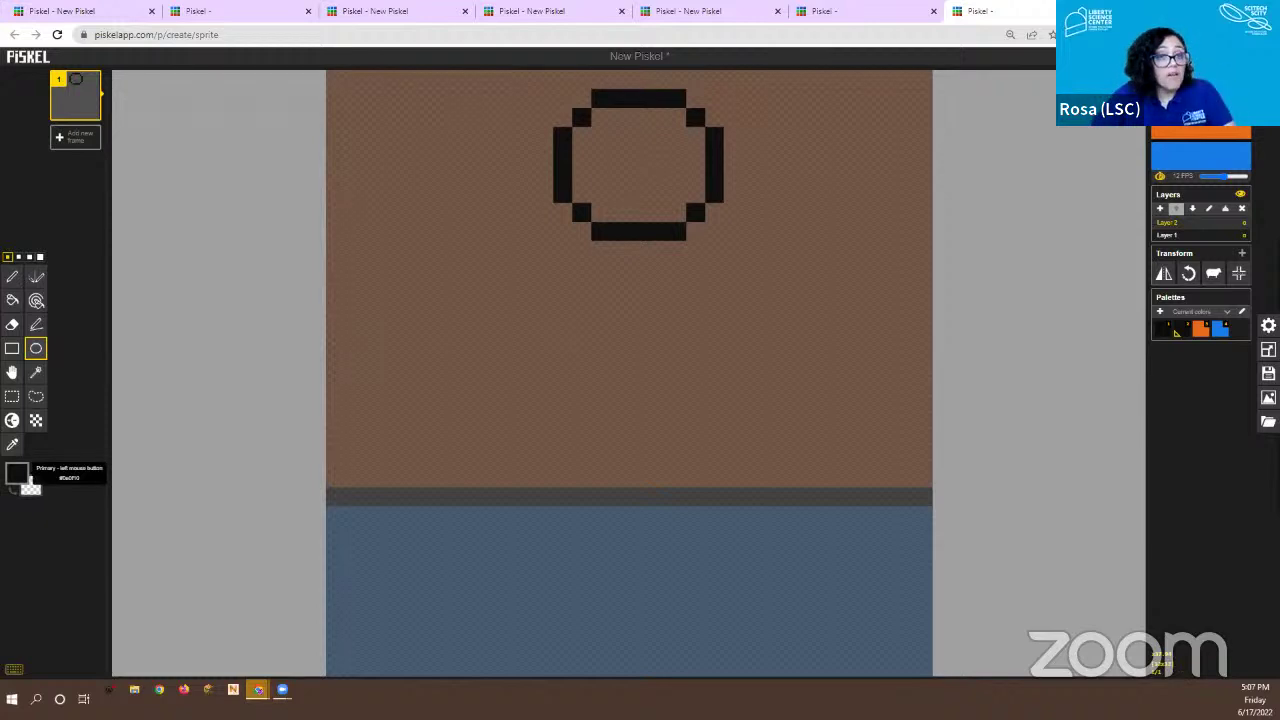
Fill the inside of the circle with purple using the Paint bucket tool
left_click(18, 474)
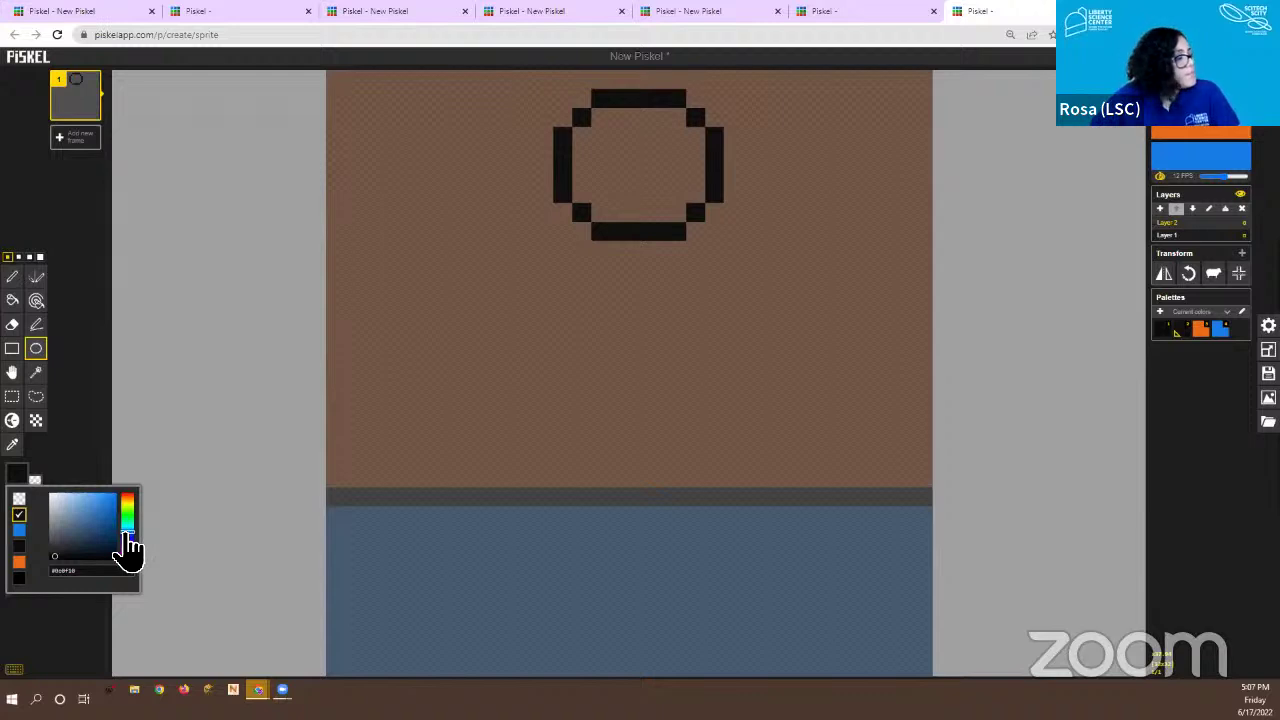
left_click(127, 548)
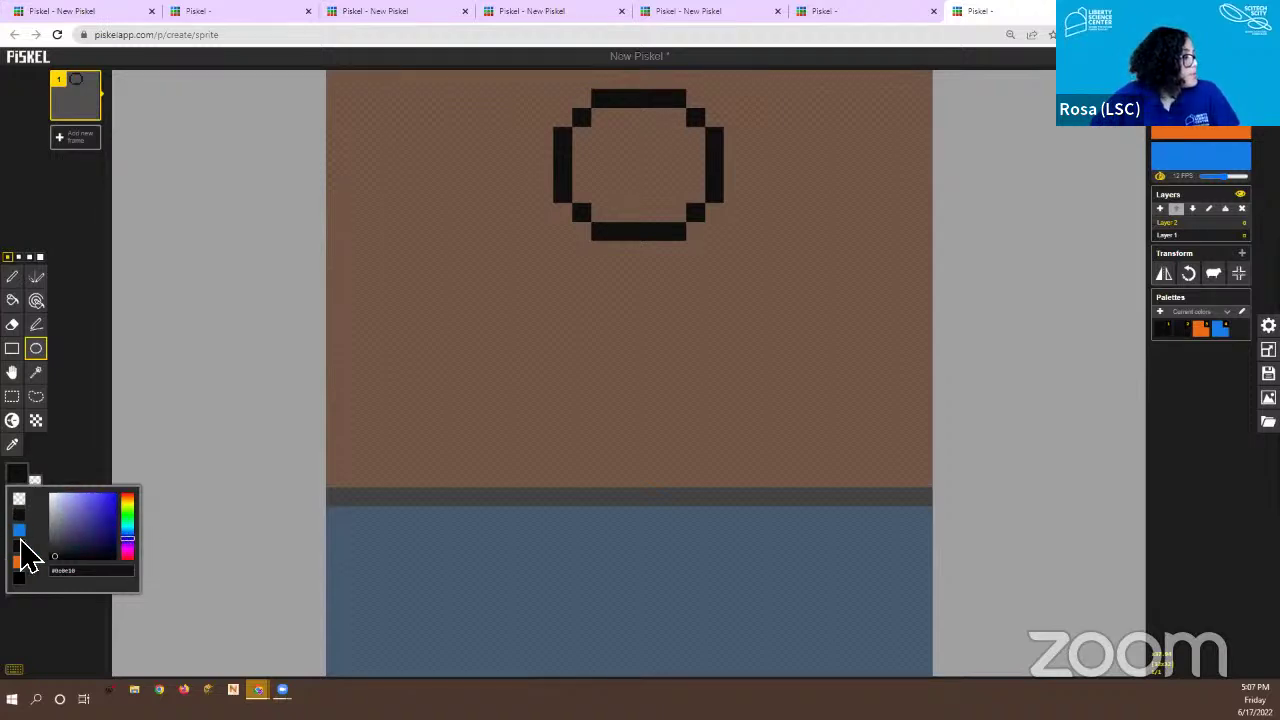
left_click(93, 520)
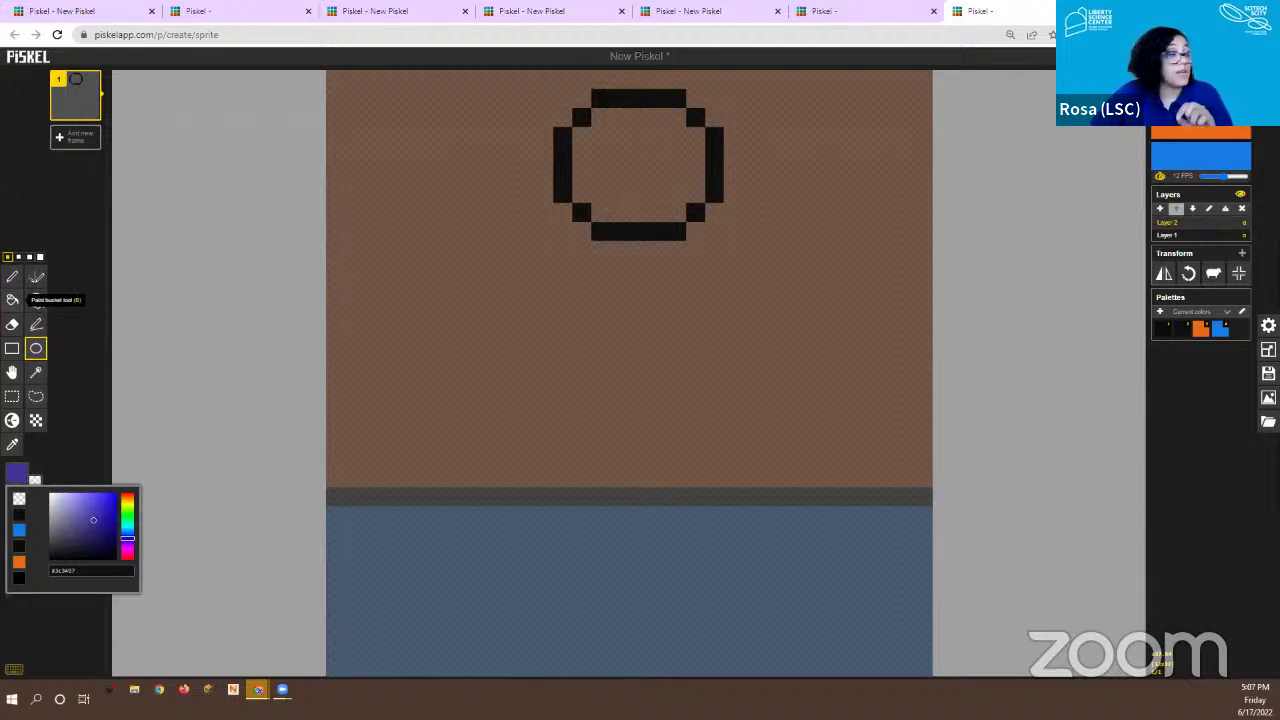
left_click(12, 300)
left_click(600, 130)
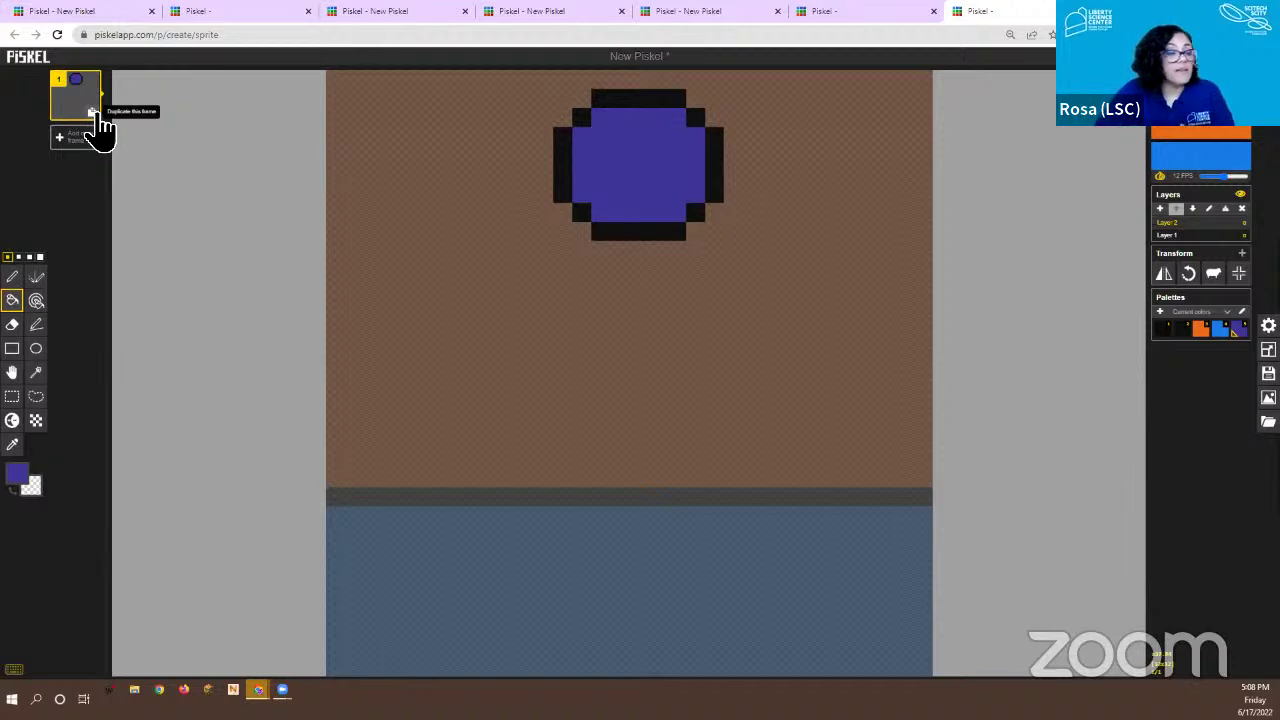
Create frames 2 and 3 by duplicating the preceding frame and moving the ball down 2 pixels each time
left_click(93, 112)
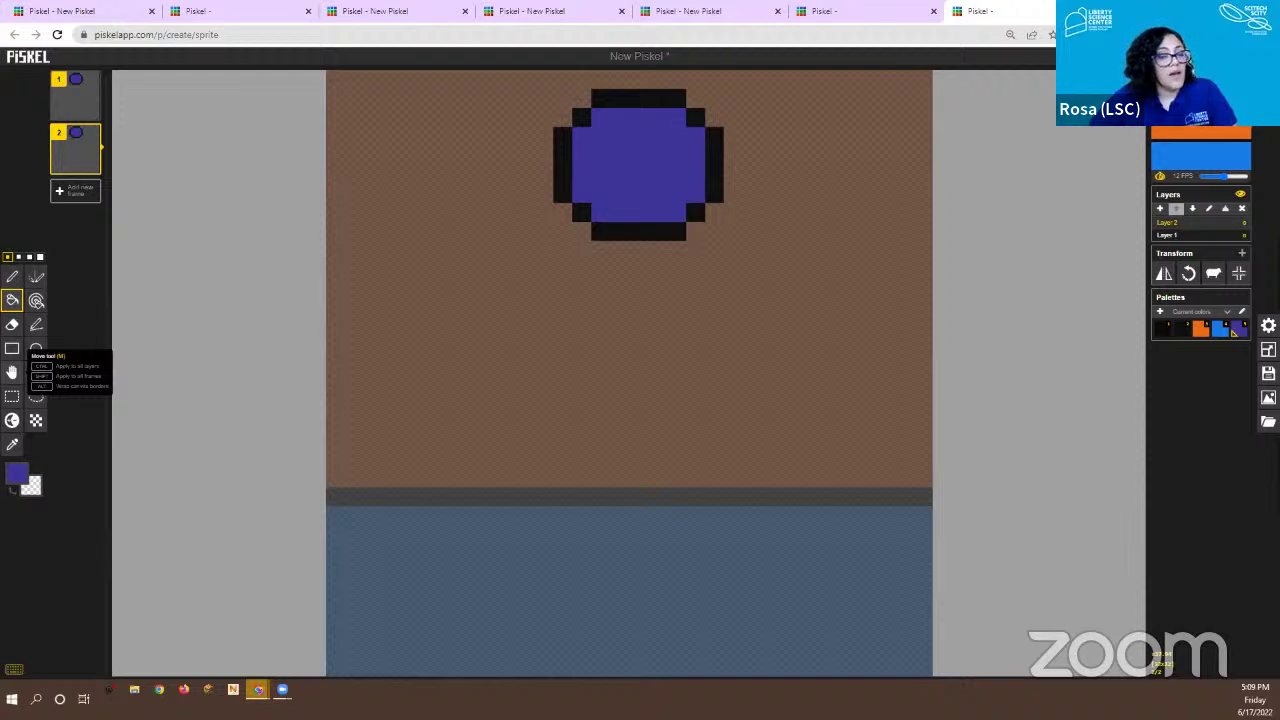
left_click(12, 373)
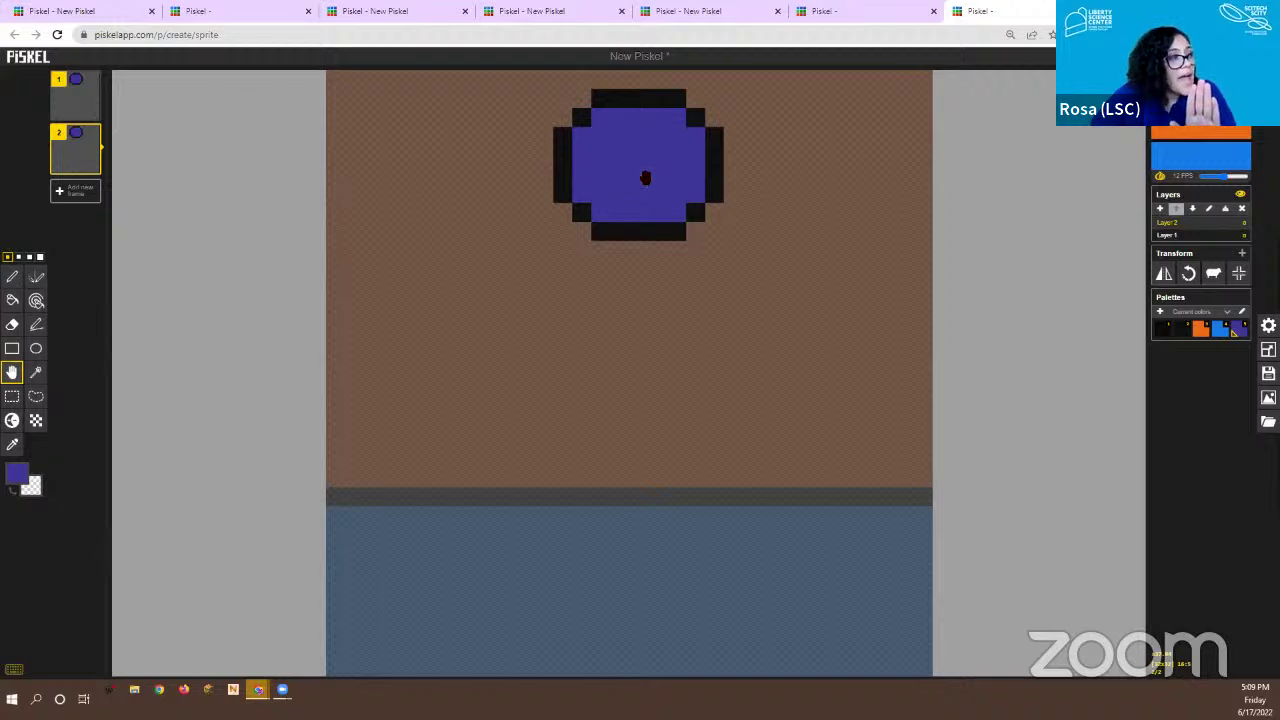
left_click_drag(646, 177, 650, 217)
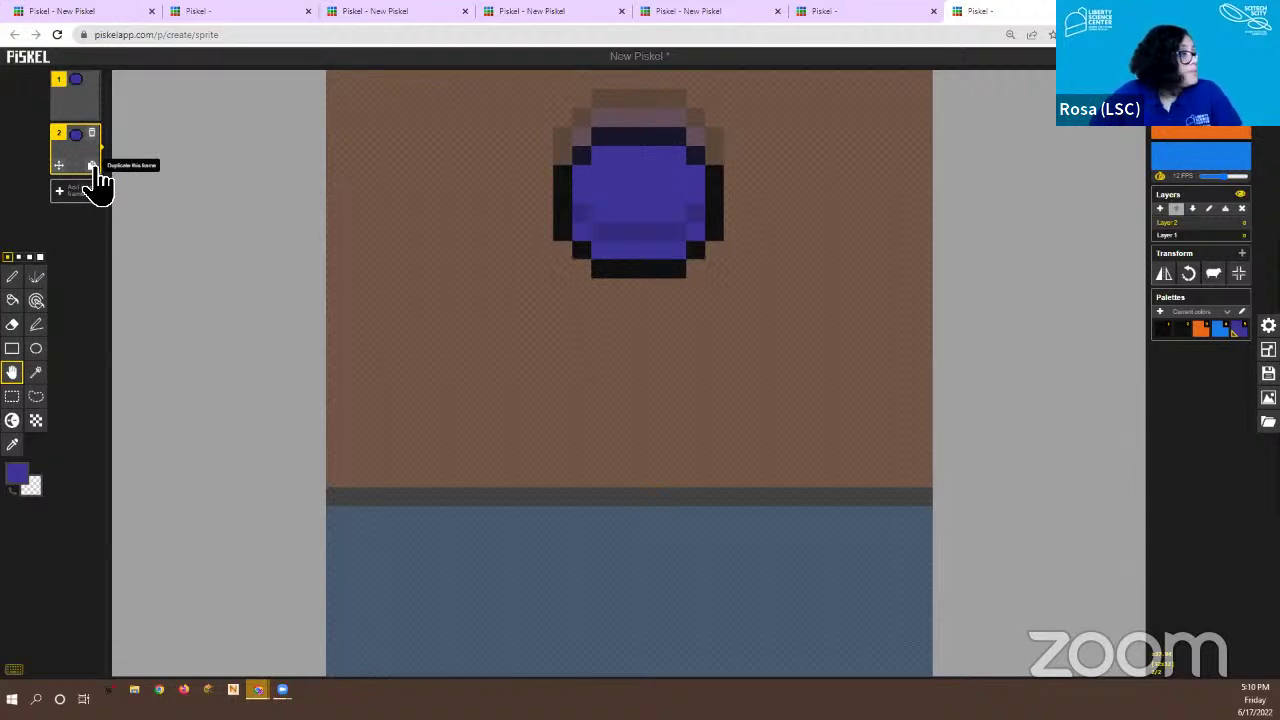
left_click(93, 167)
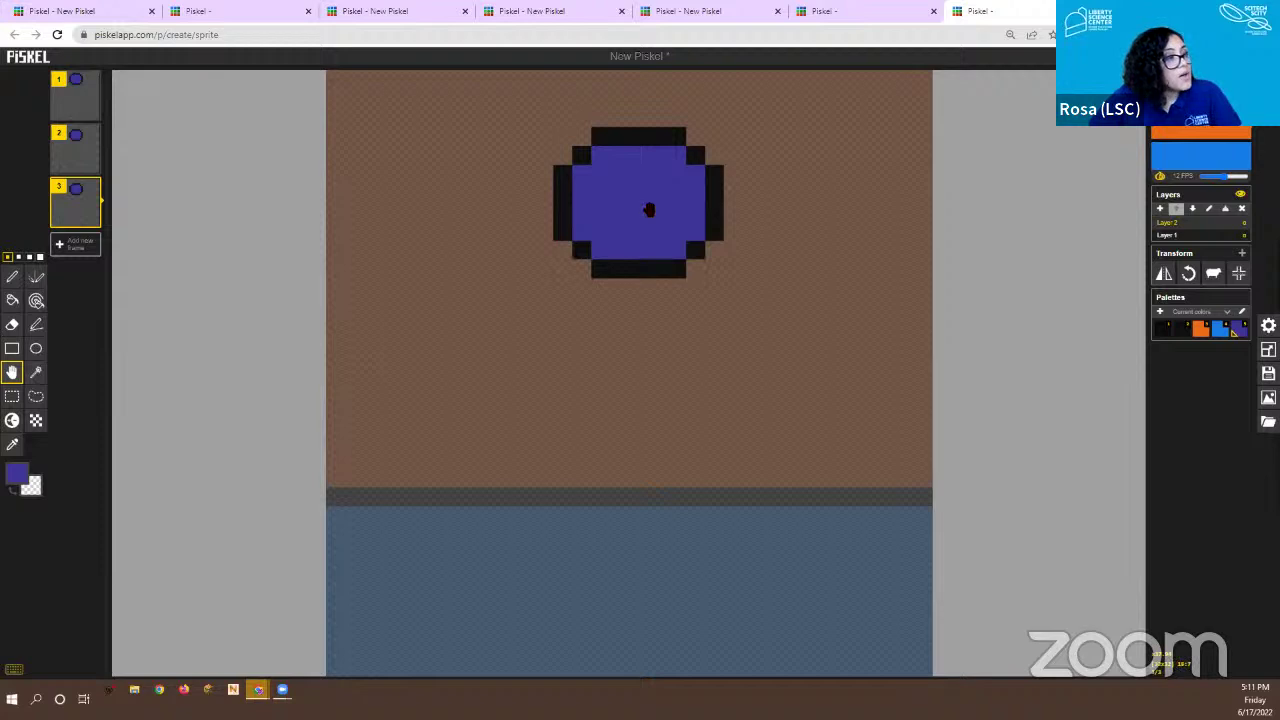
left_click_drag(649, 209, 649, 248)
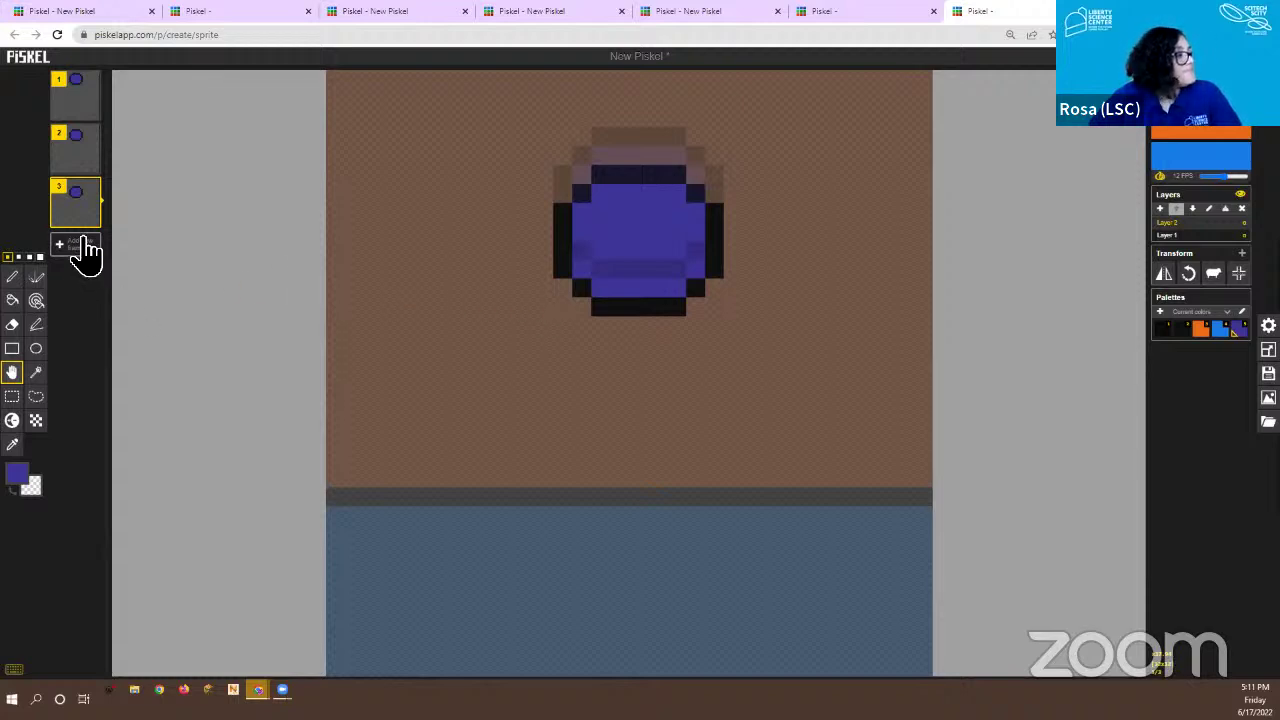
Create frames 4 and 5 by duplicating the preceding frame and moving the ball down 2 pixels each time
mouse_move(89, 222)
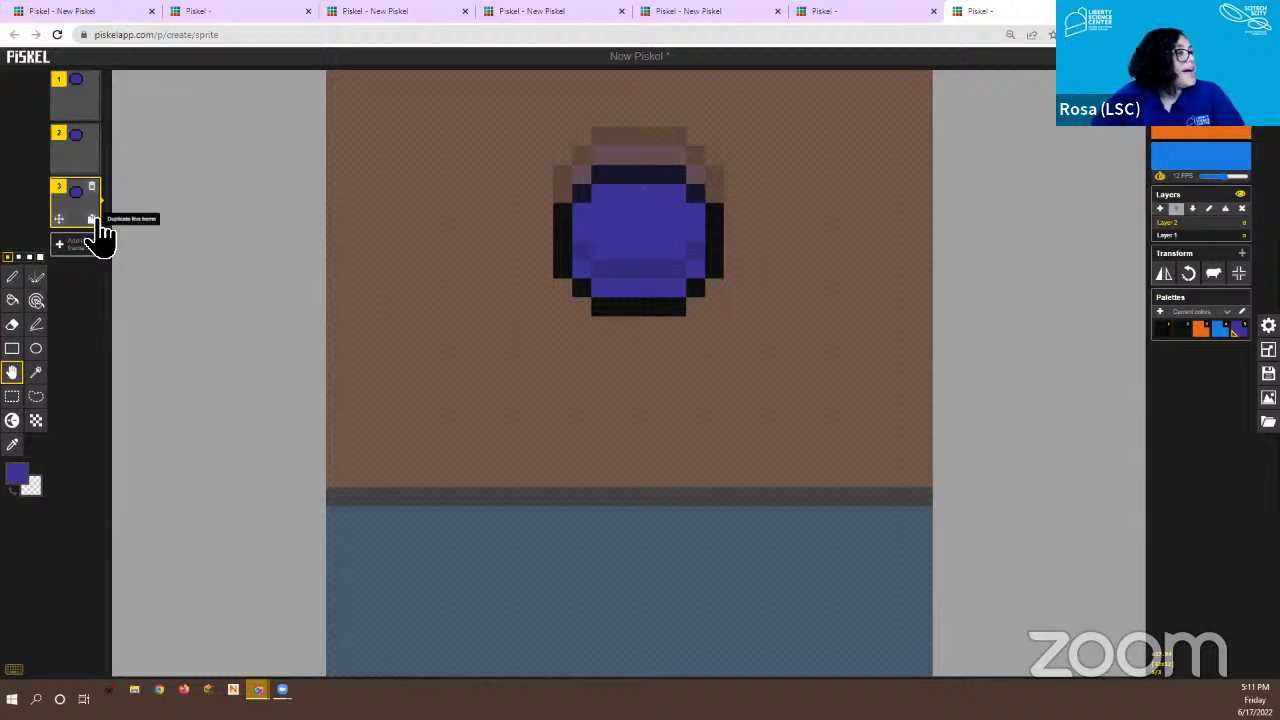
left_click(92, 219)
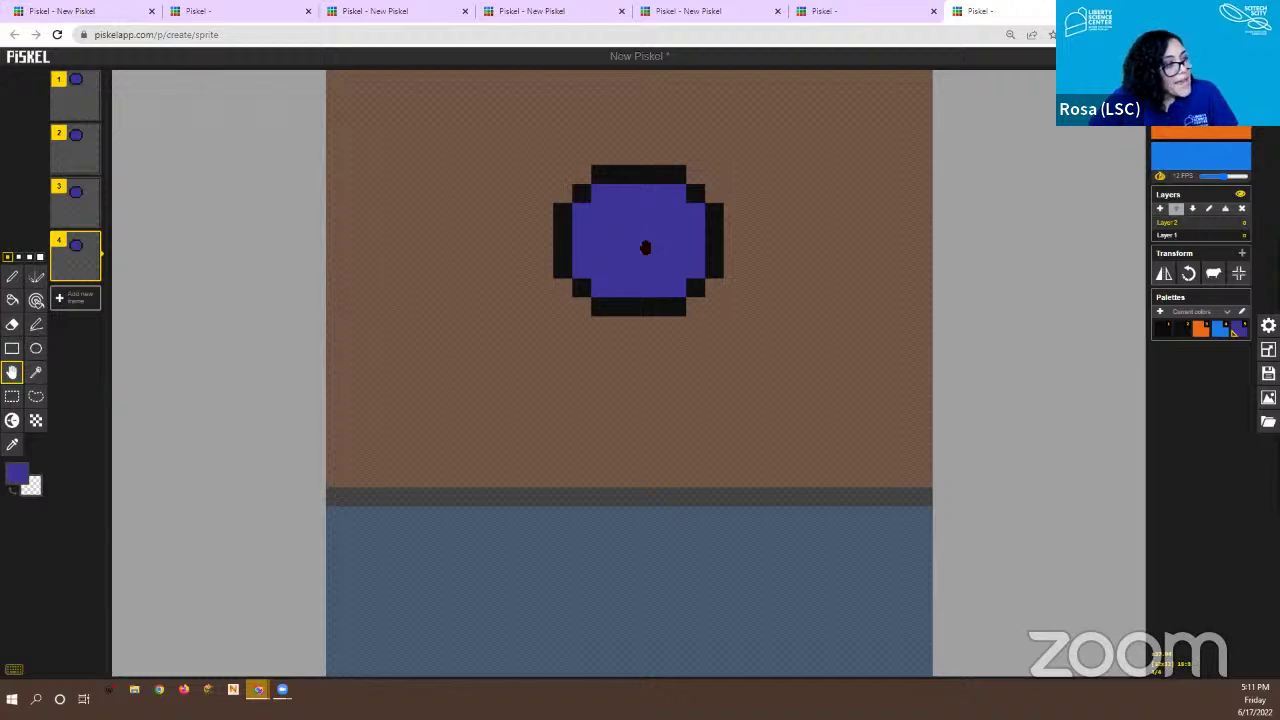
left_click_drag(645, 248, 649, 288)
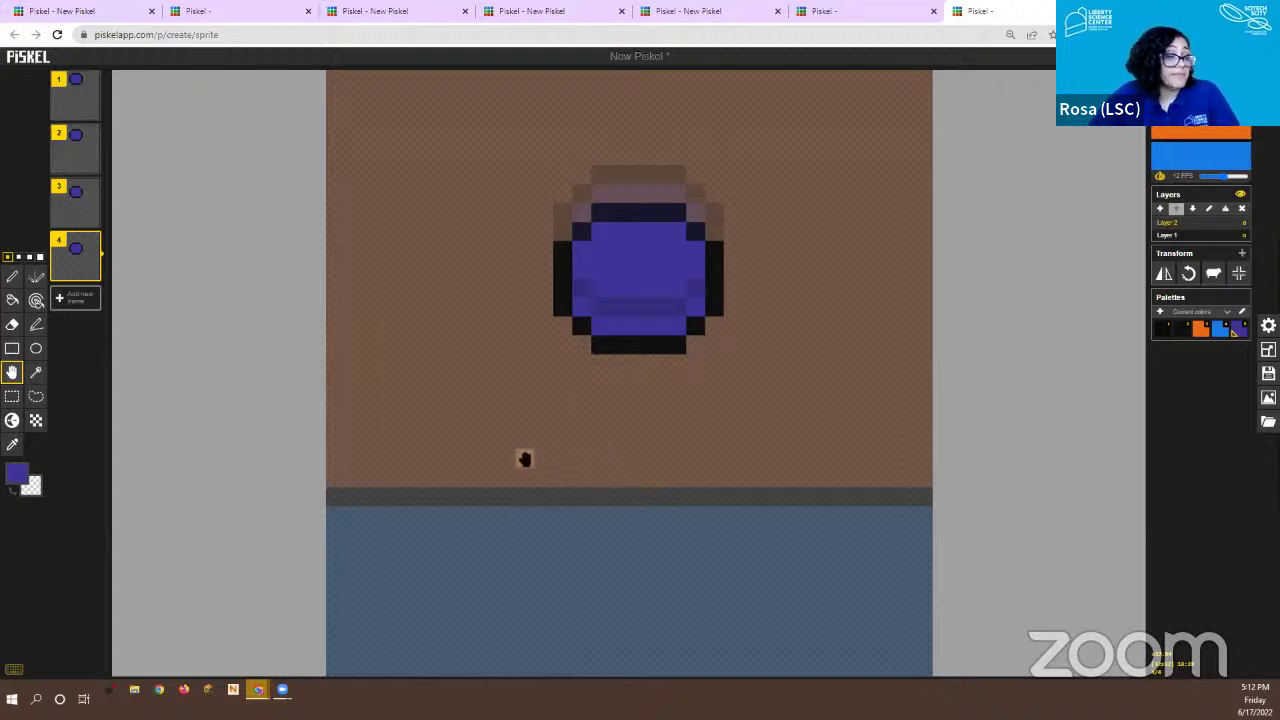
mouse_move(86, 263)
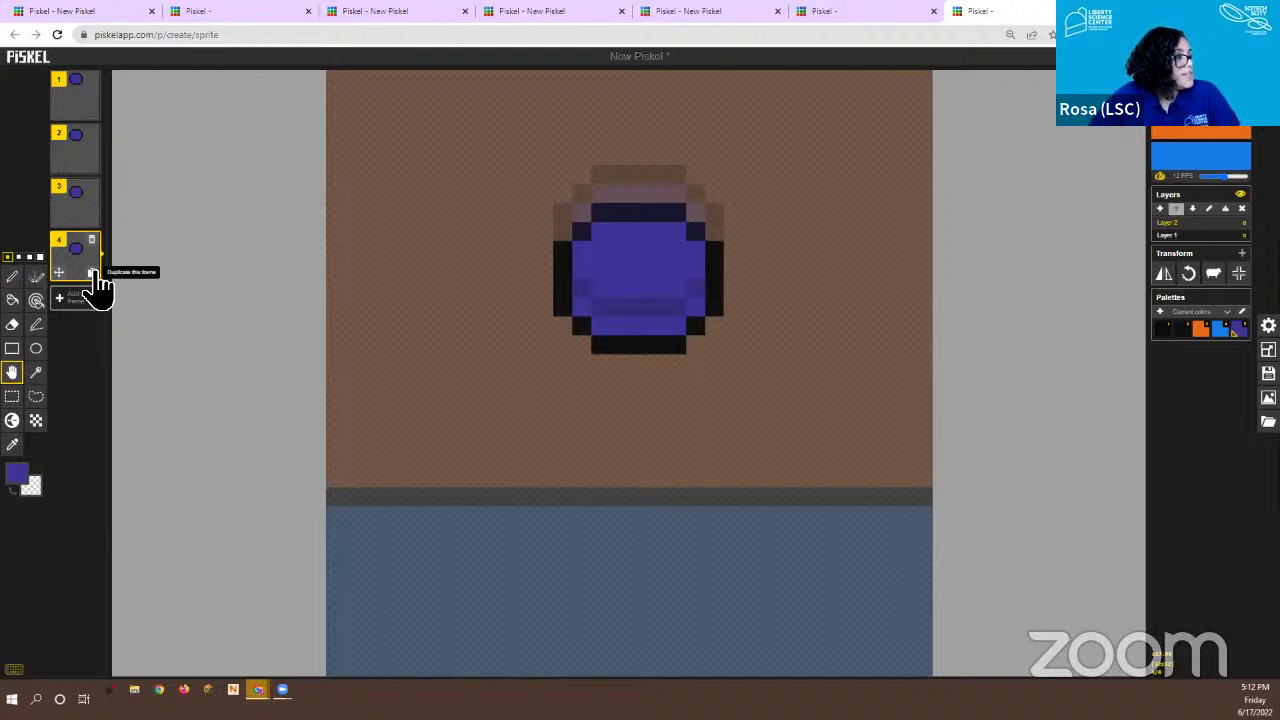
left_click(94, 274)
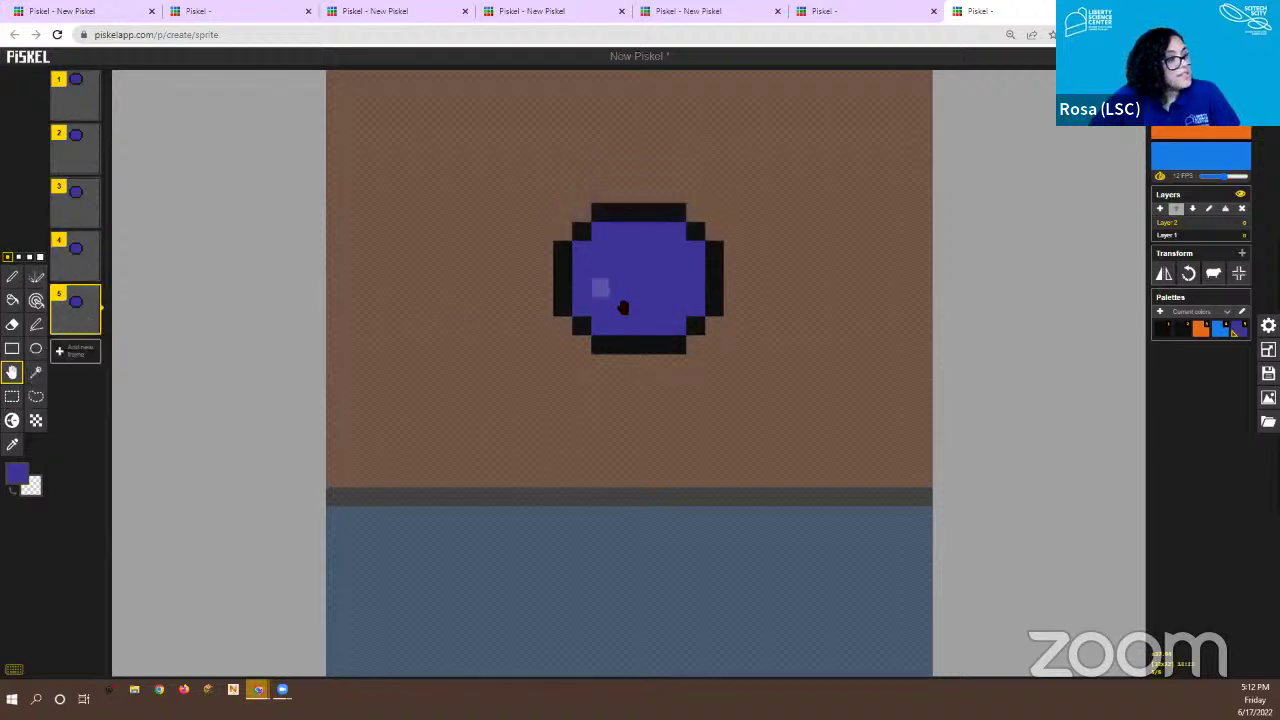
left_click_drag(640, 311, 634, 346)
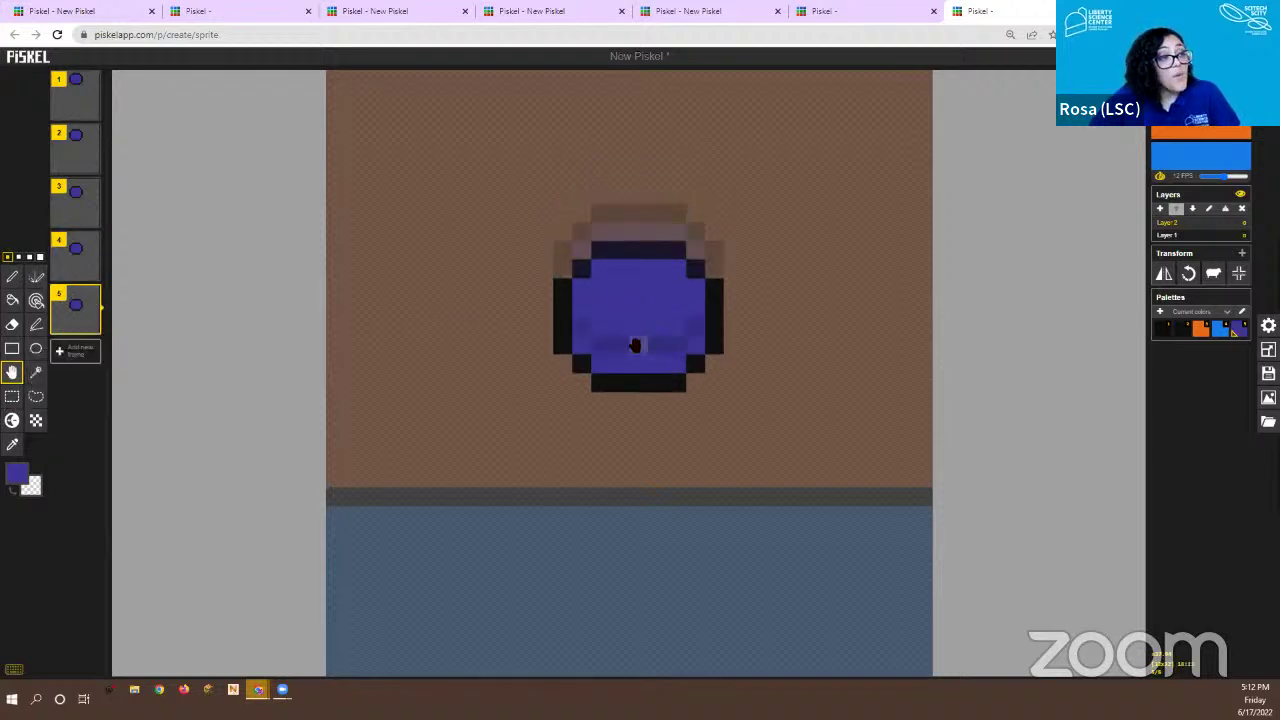
Create frames 6, 7 and 8 by duplicating the preceding frame and moving the ball down 2 pixels each time
left_click(100, 328)
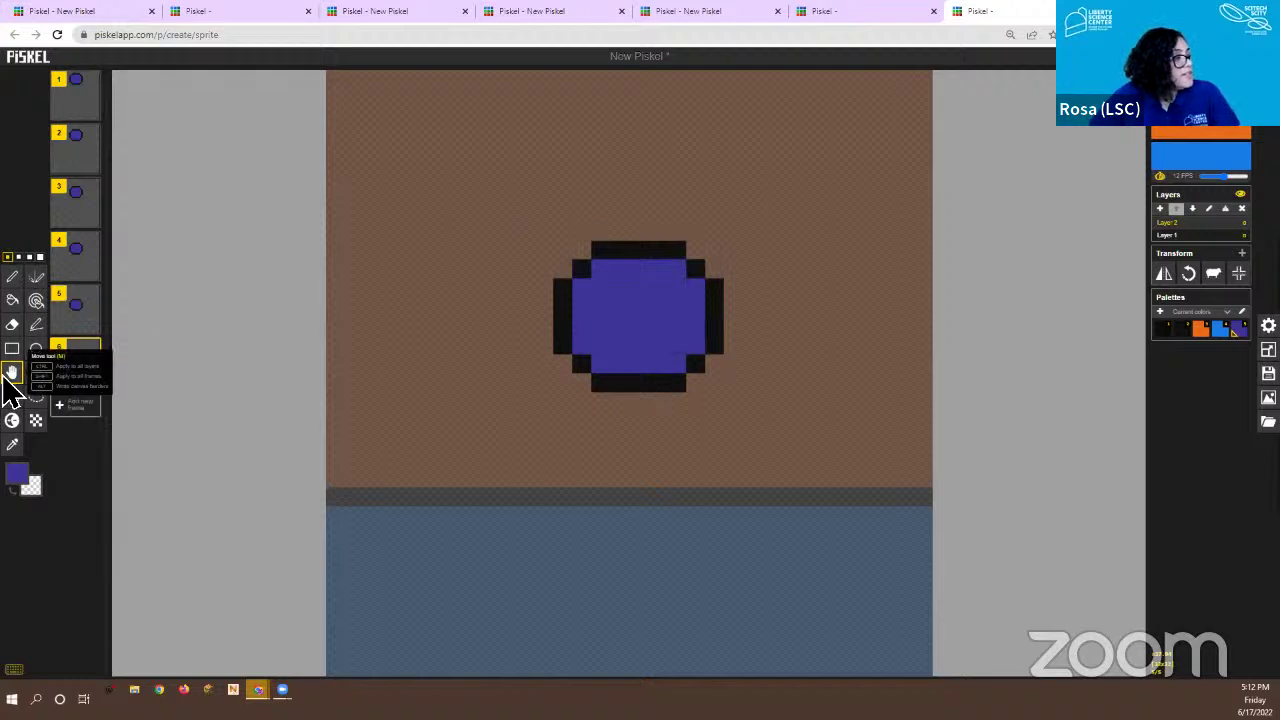
left_click_drag(637, 338, 635, 383)
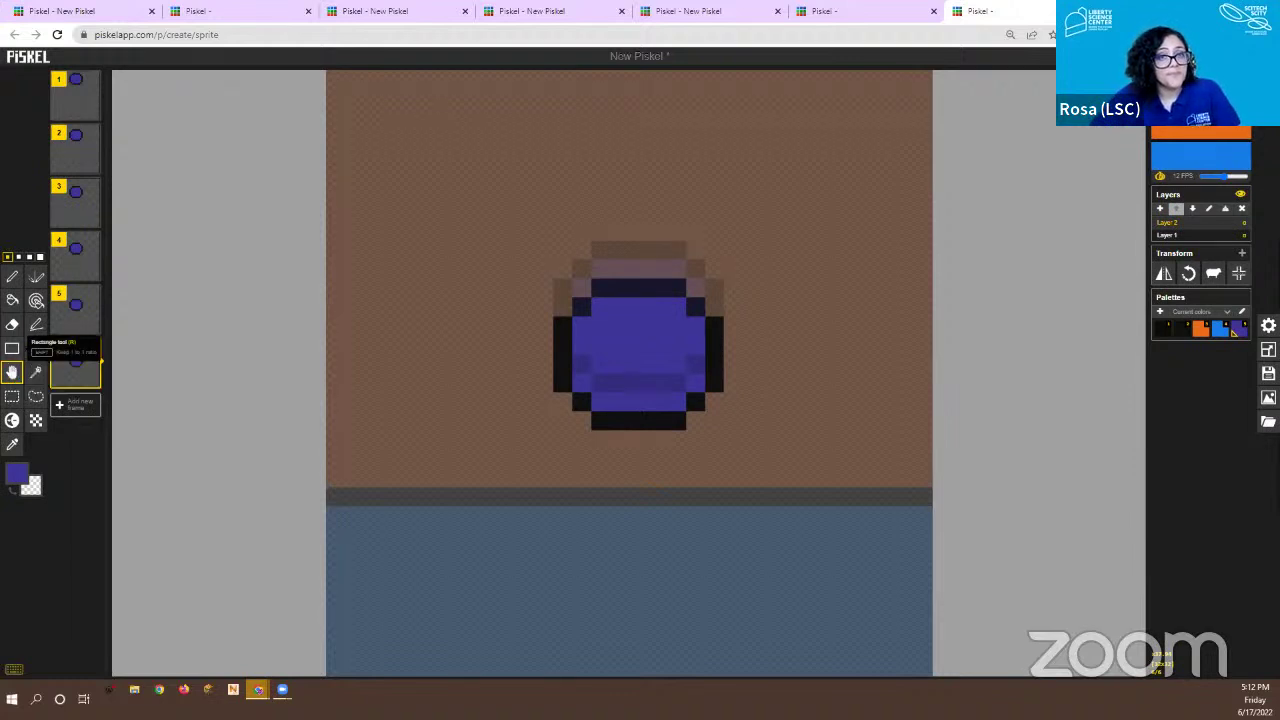
left_click(95, 402)
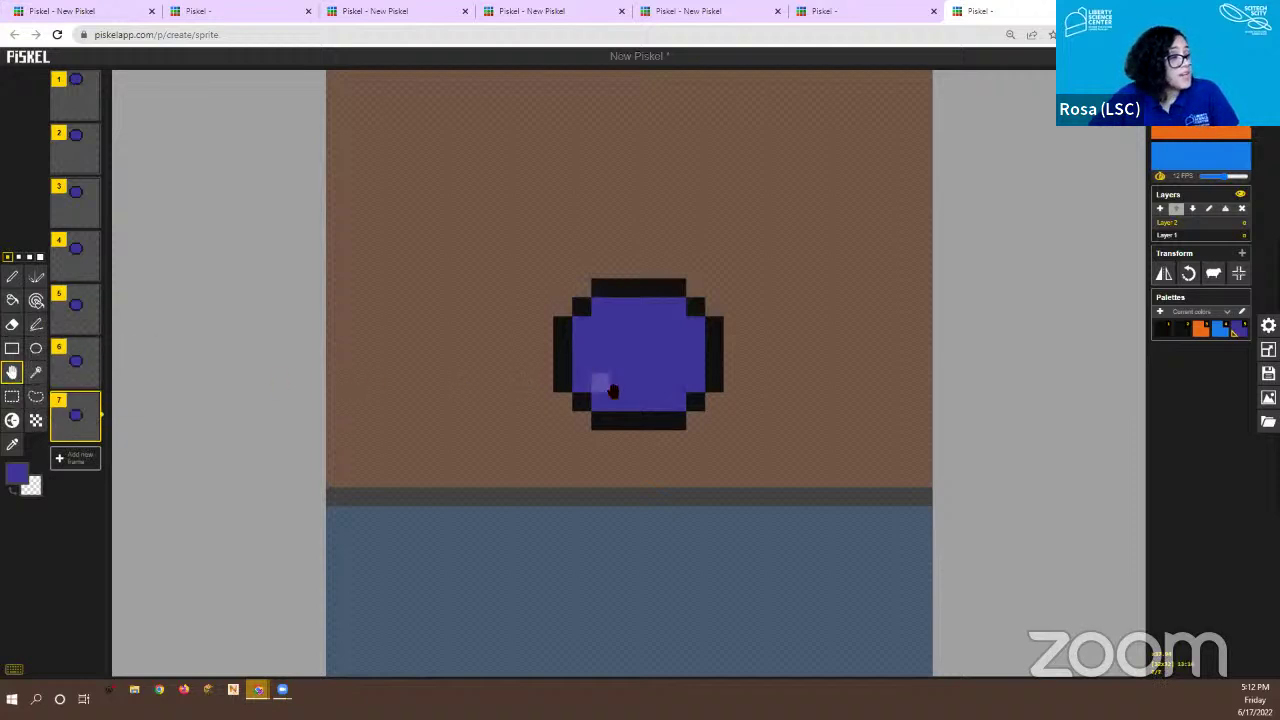
left_click_drag(646, 380, 643, 420)
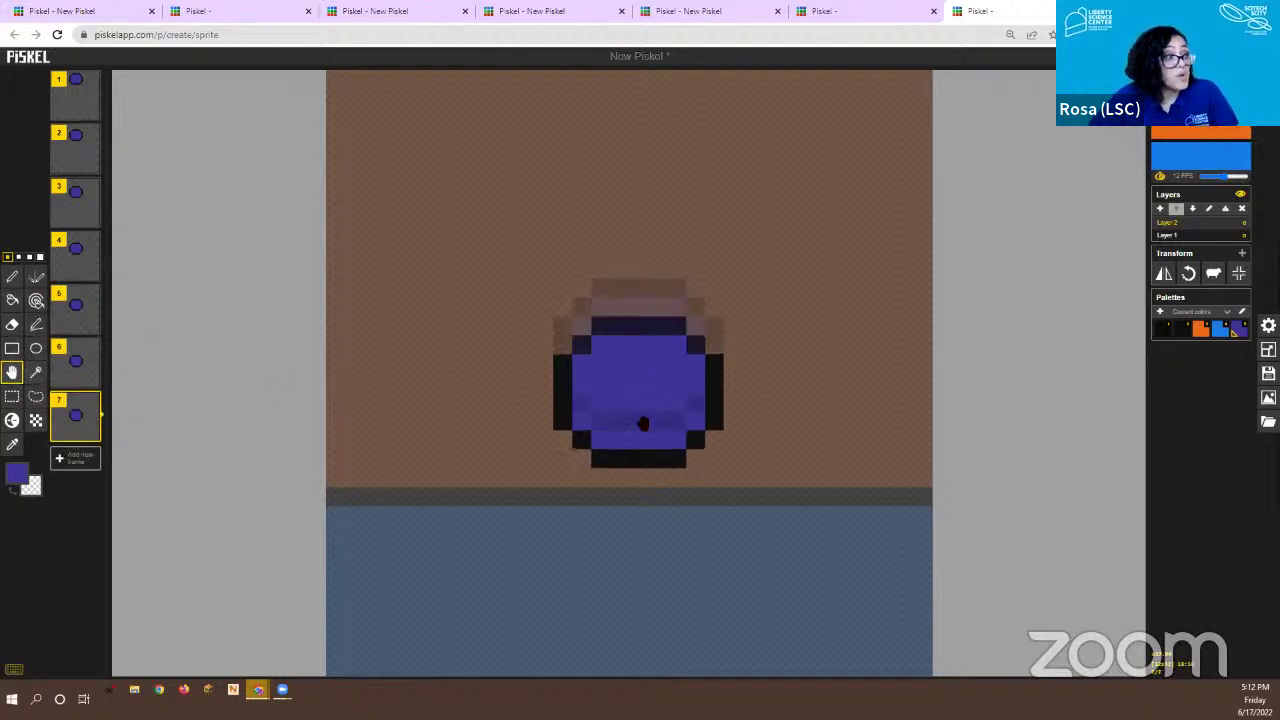
mouse_move(94, 445)
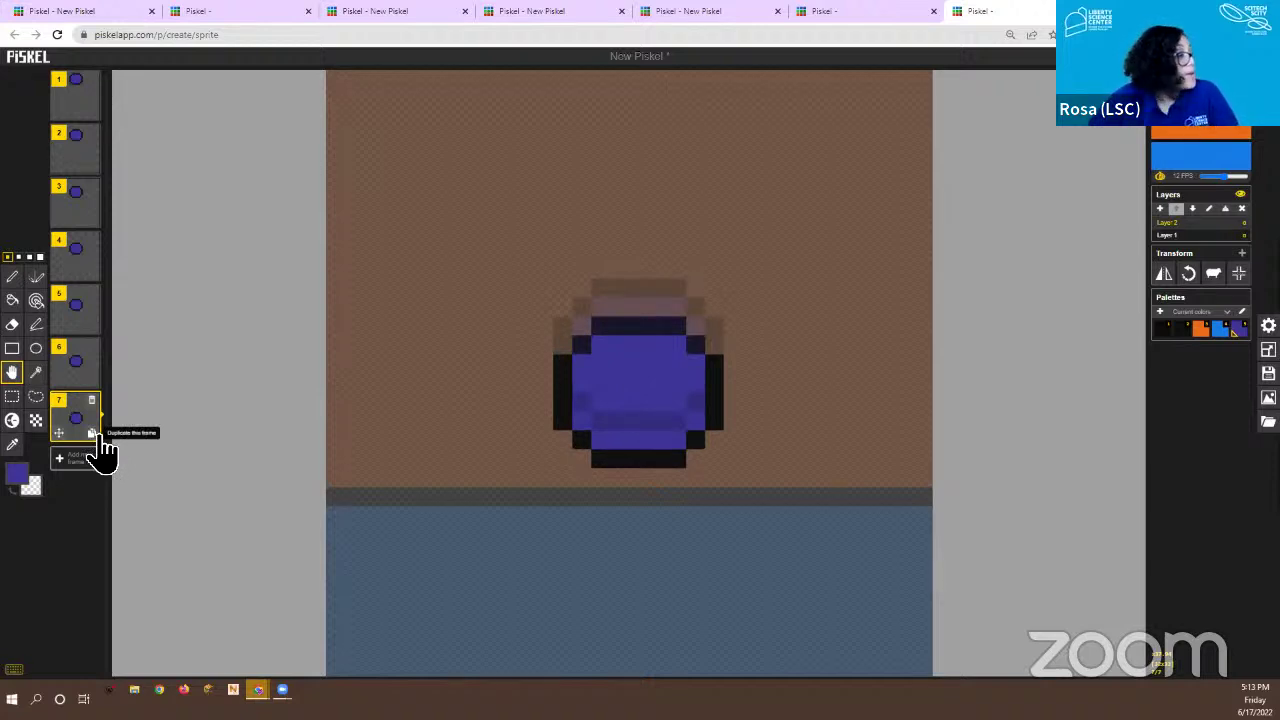
left_click(93, 436)
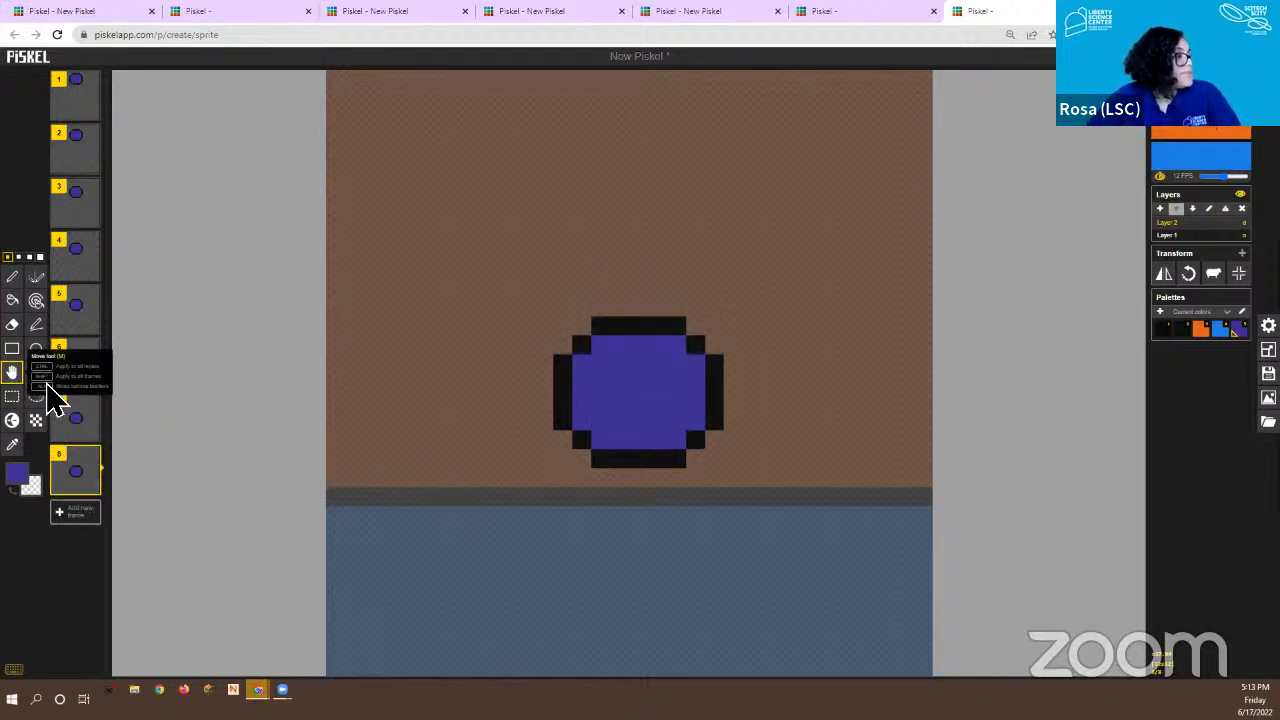
left_click_drag(640, 406, 640, 438)
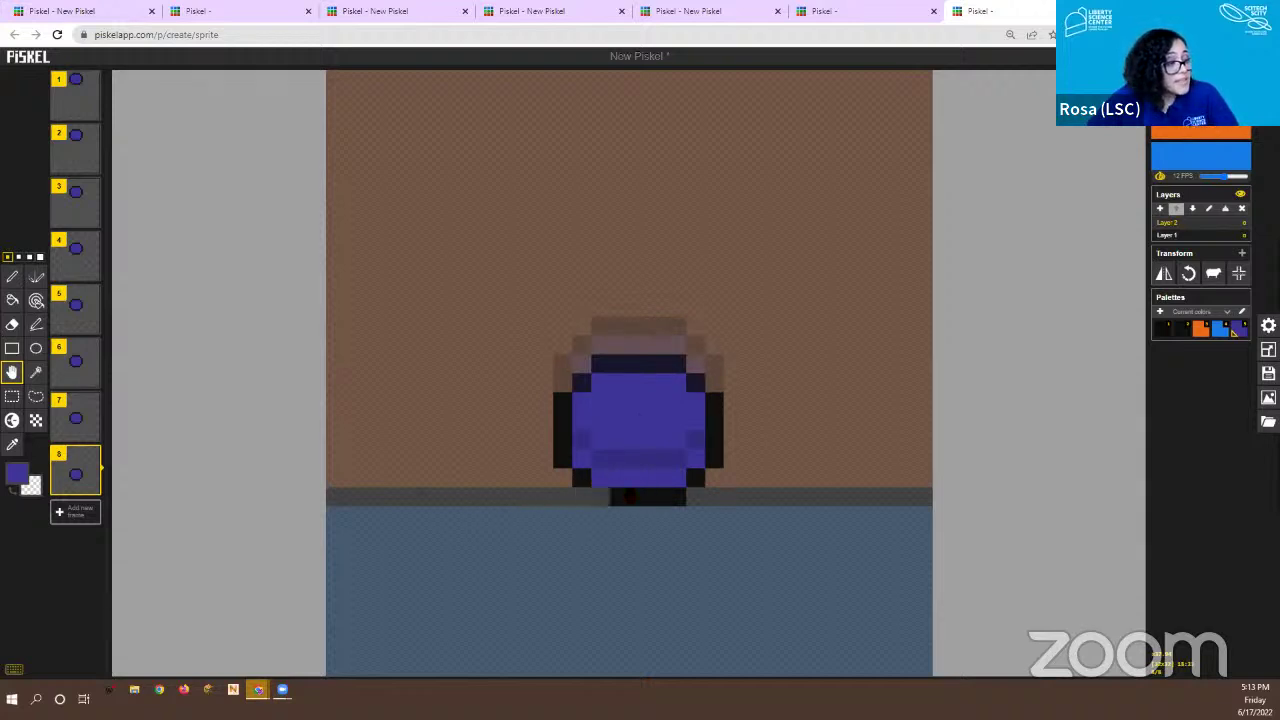
Create frame 9 from frame 8 with the ball moved down 2 pixels, and erase the part that overlaps the blue area
mouse_move(100, 503)
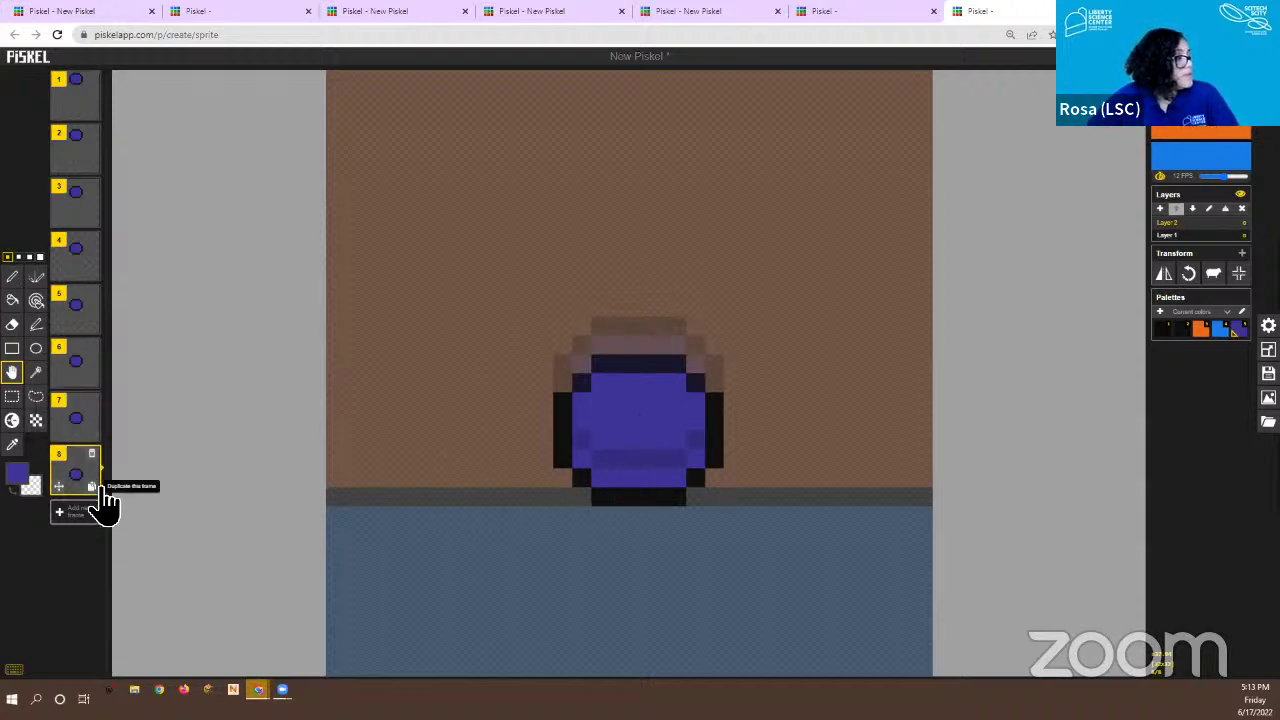
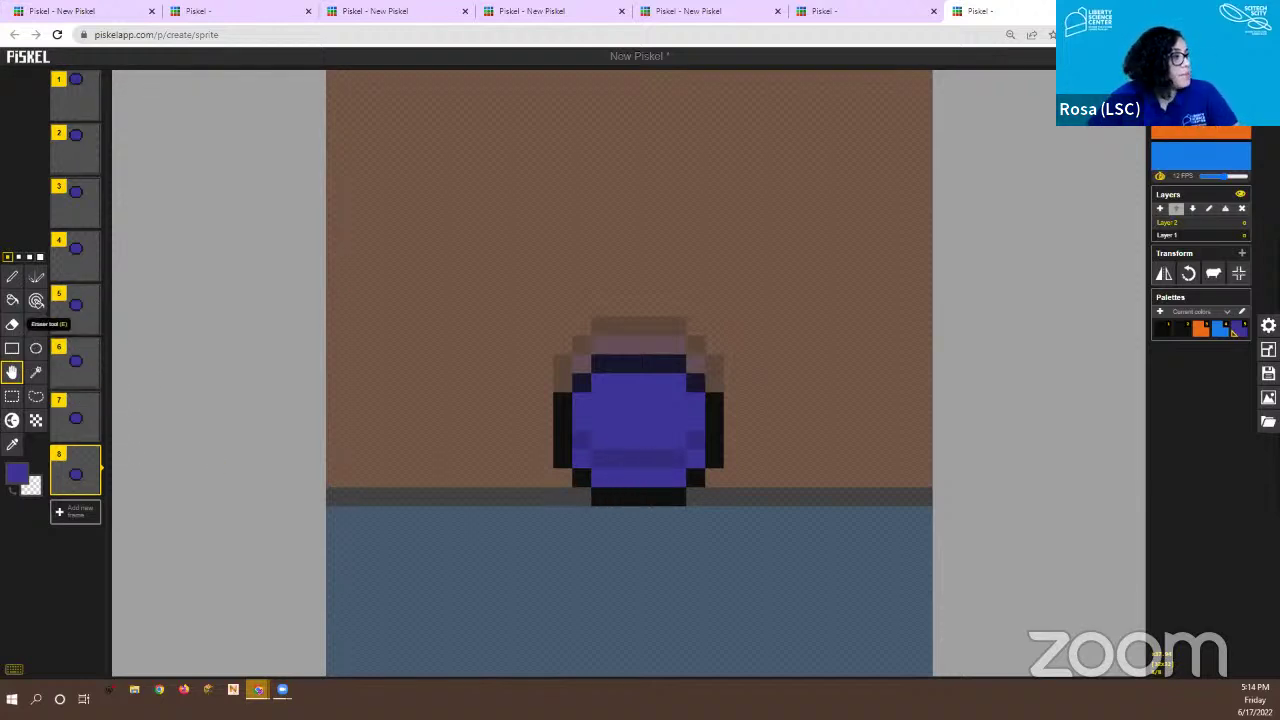
left_click(13, 325)
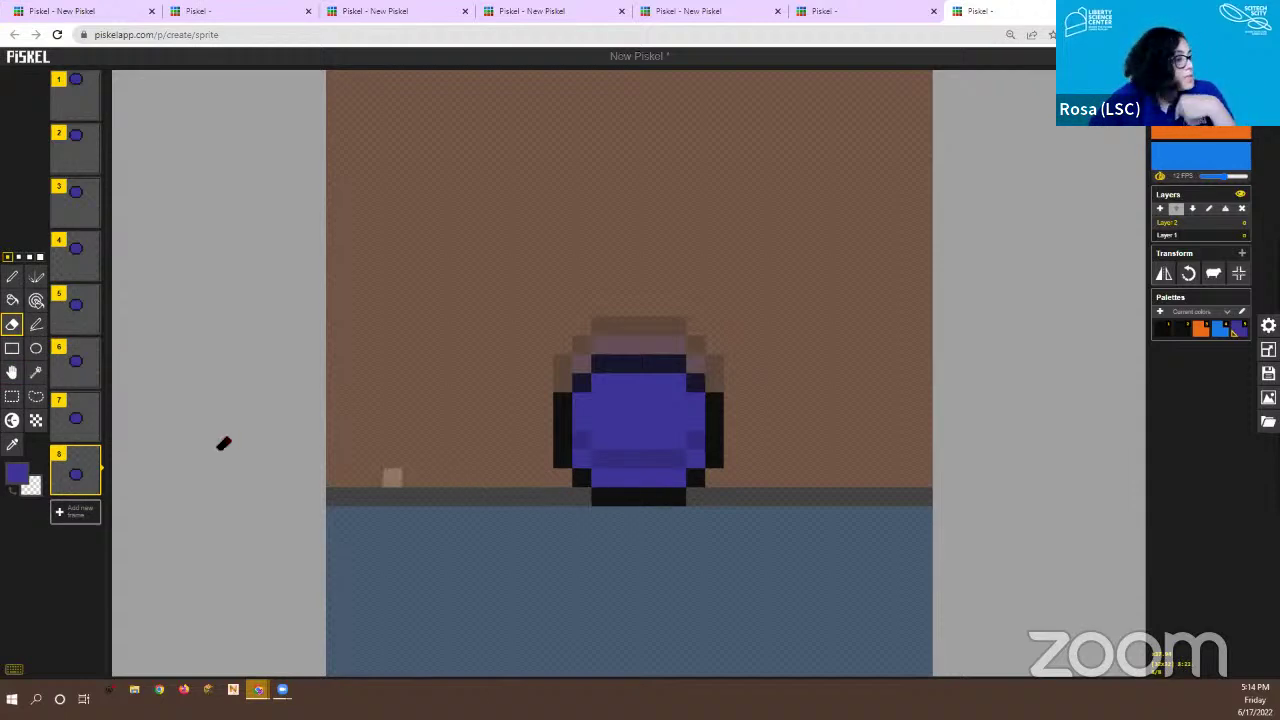
left_click(94, 486)
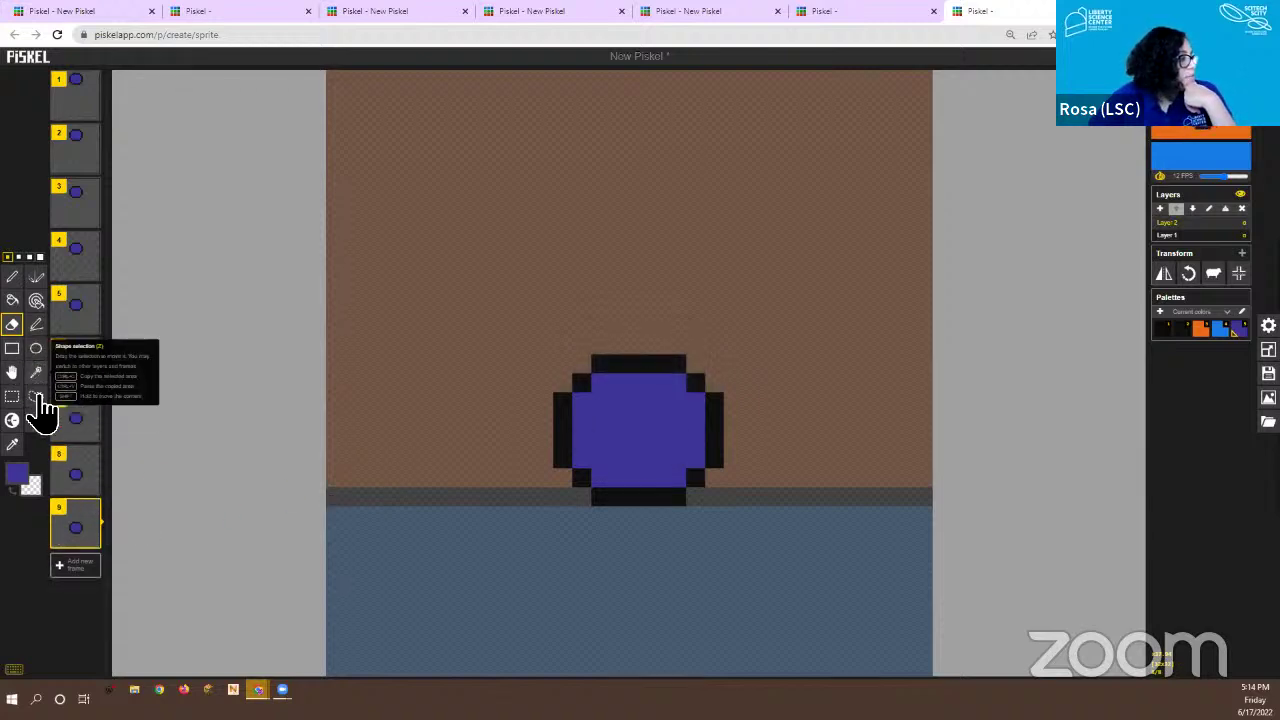
left_click(12, 372)
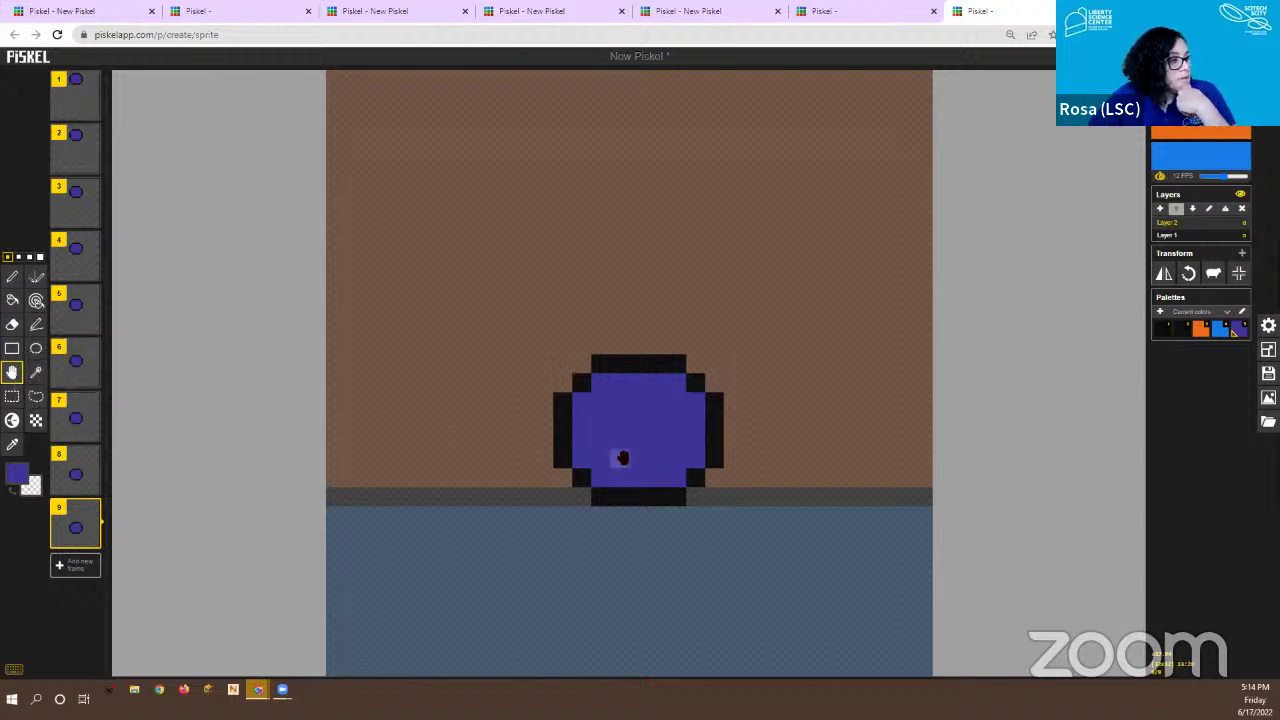
left_click_drag(623, 457, 617, 491)
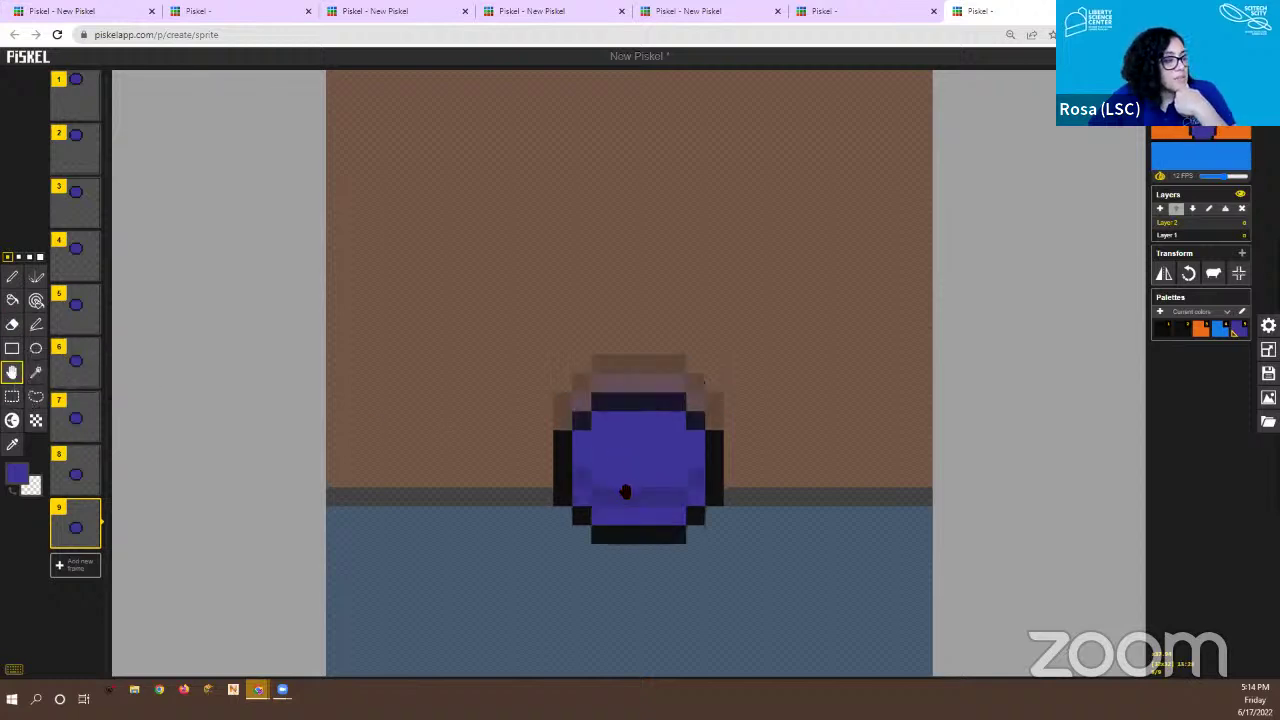
left_click(12, 324)
mouse_move(543, 516)
left_mouse_down()
mouse_move(703, 518)
mouse_move(692, 534)
mouse_move(531, 537)
left_mouse_up()
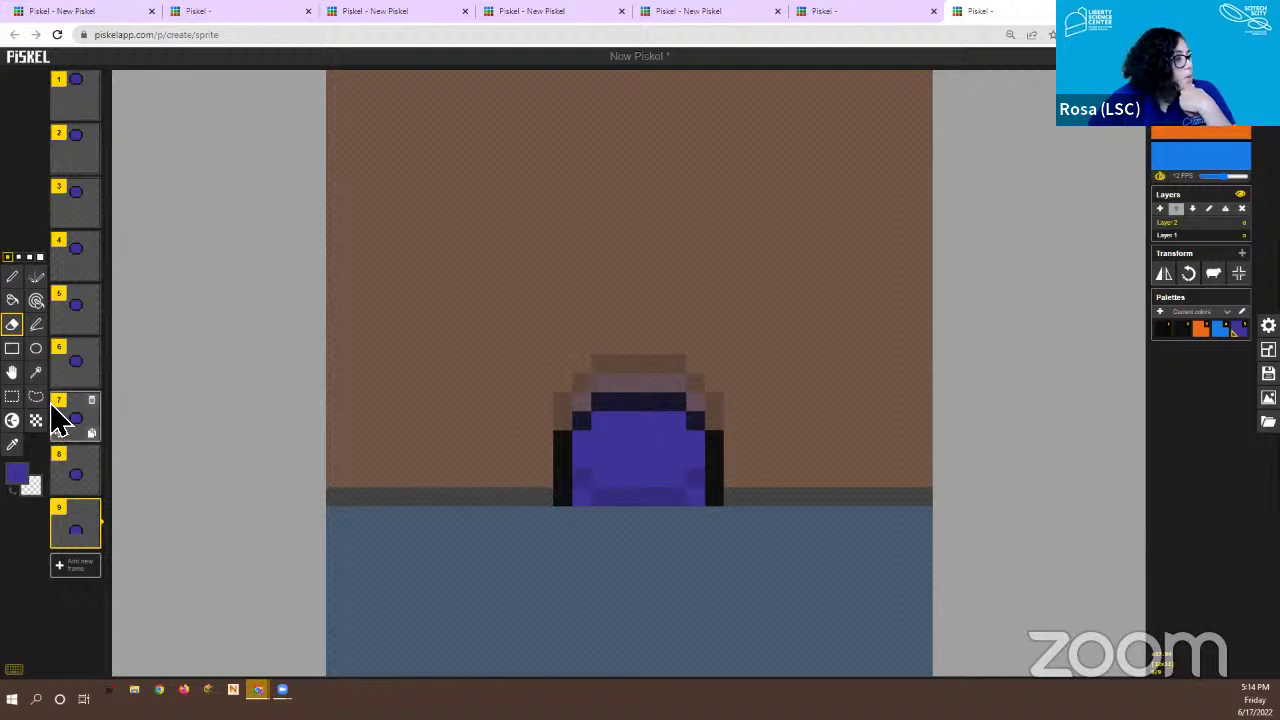
Draw near-black extensions 2 pixels wide on both sides of the ball's base along the ground line in frame 9
left_click(12, 276)
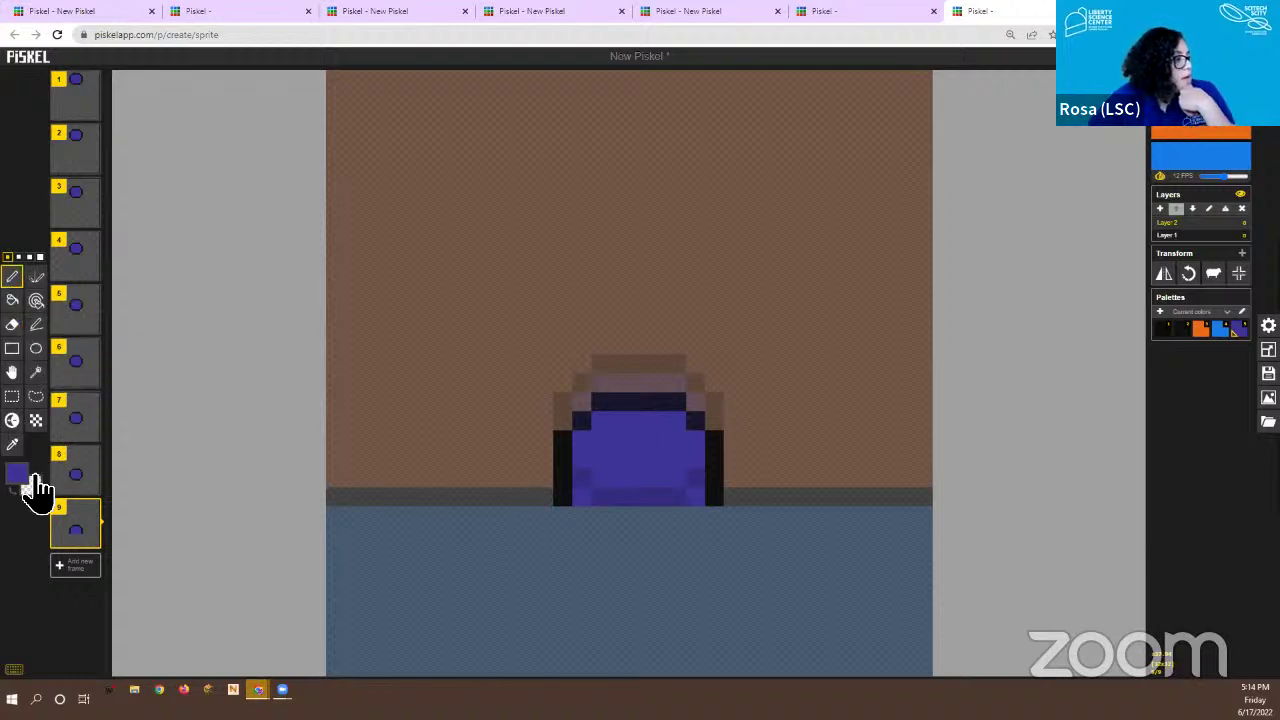
left_click(28, 478)
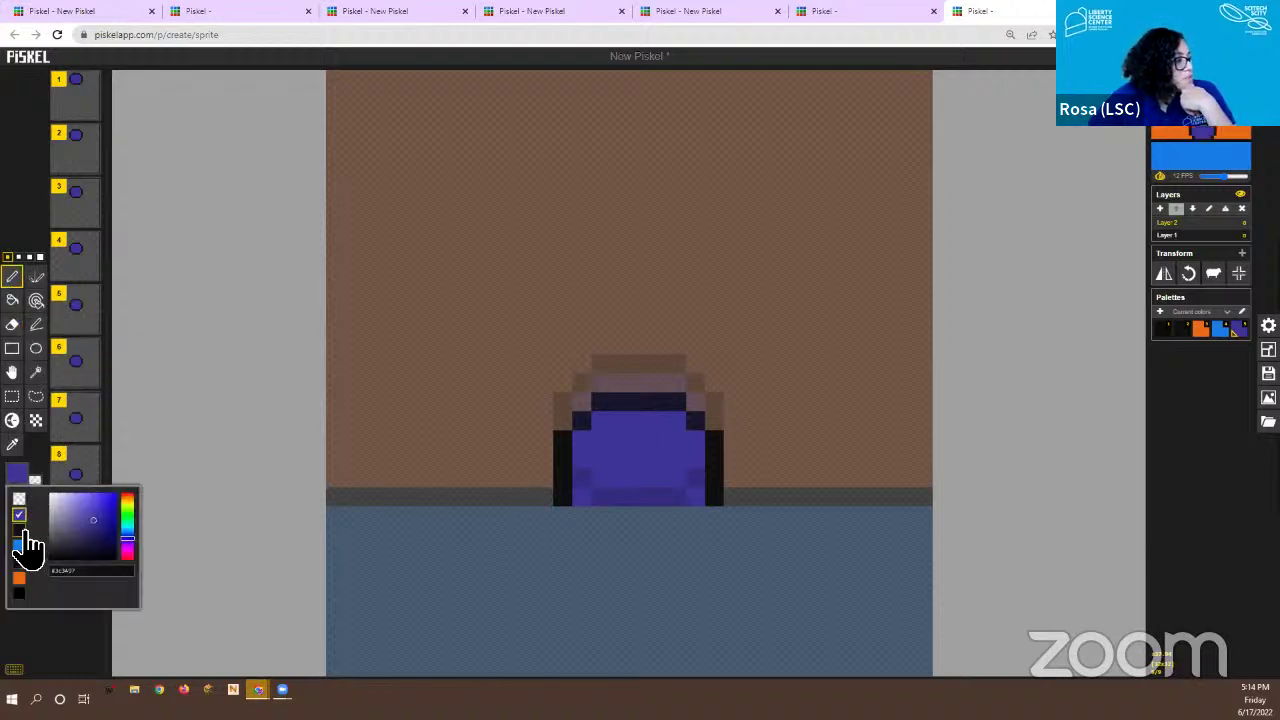
left_click(19, 562)
left_click_drag(525, 497, 546, 497)
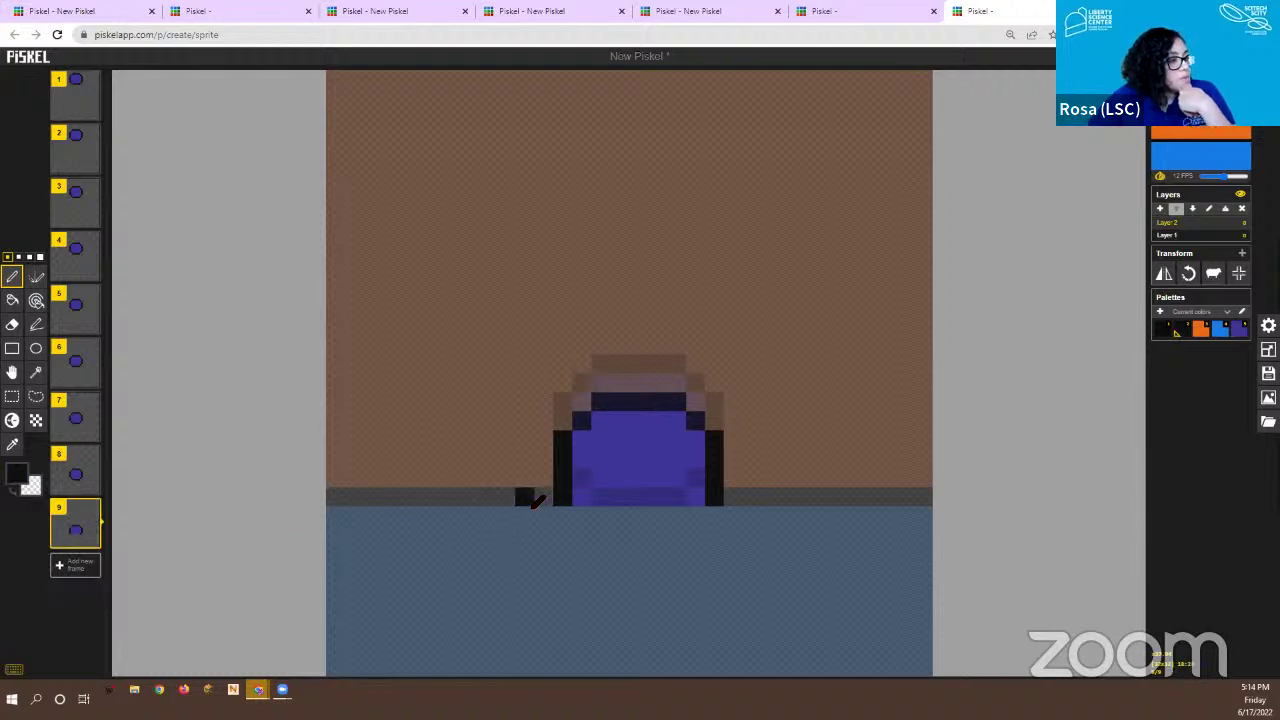
left_click_drag(733, 500, 758, 497)
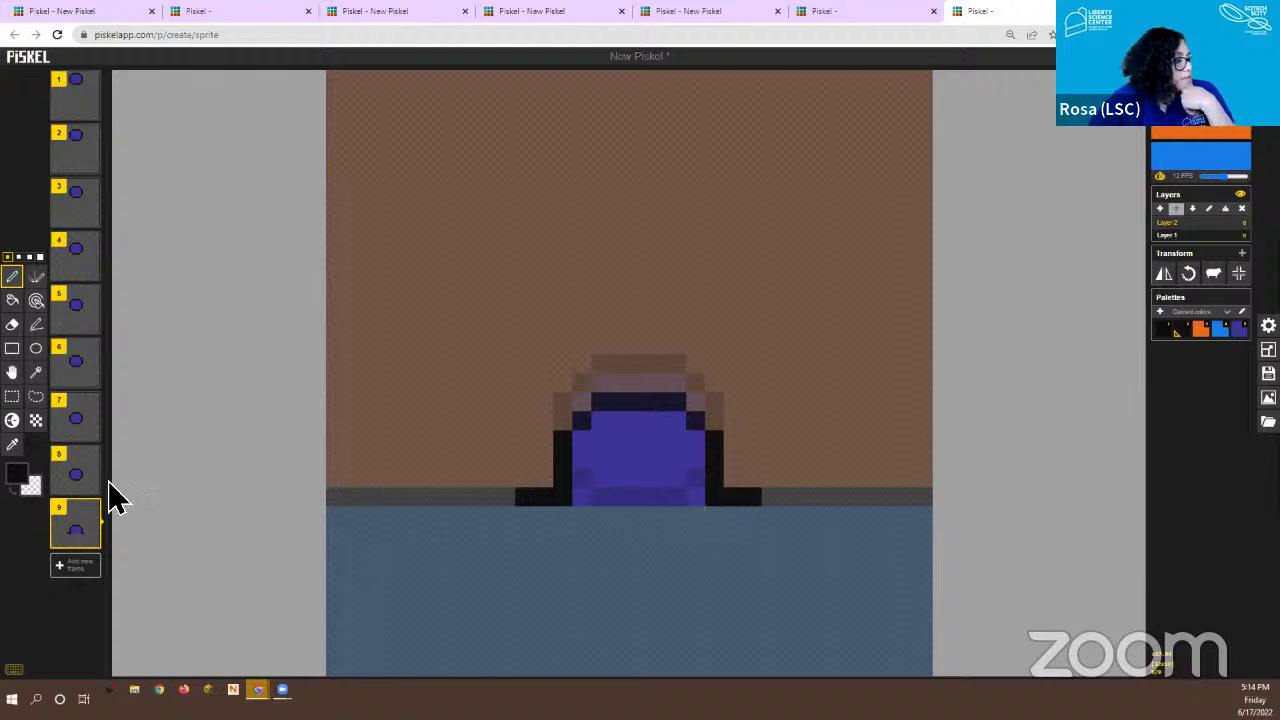
Create frame 10 from frame 9 with the ball moved down 1 pixel, and erase the row that overlaps the blue area
left_click(92, 542)
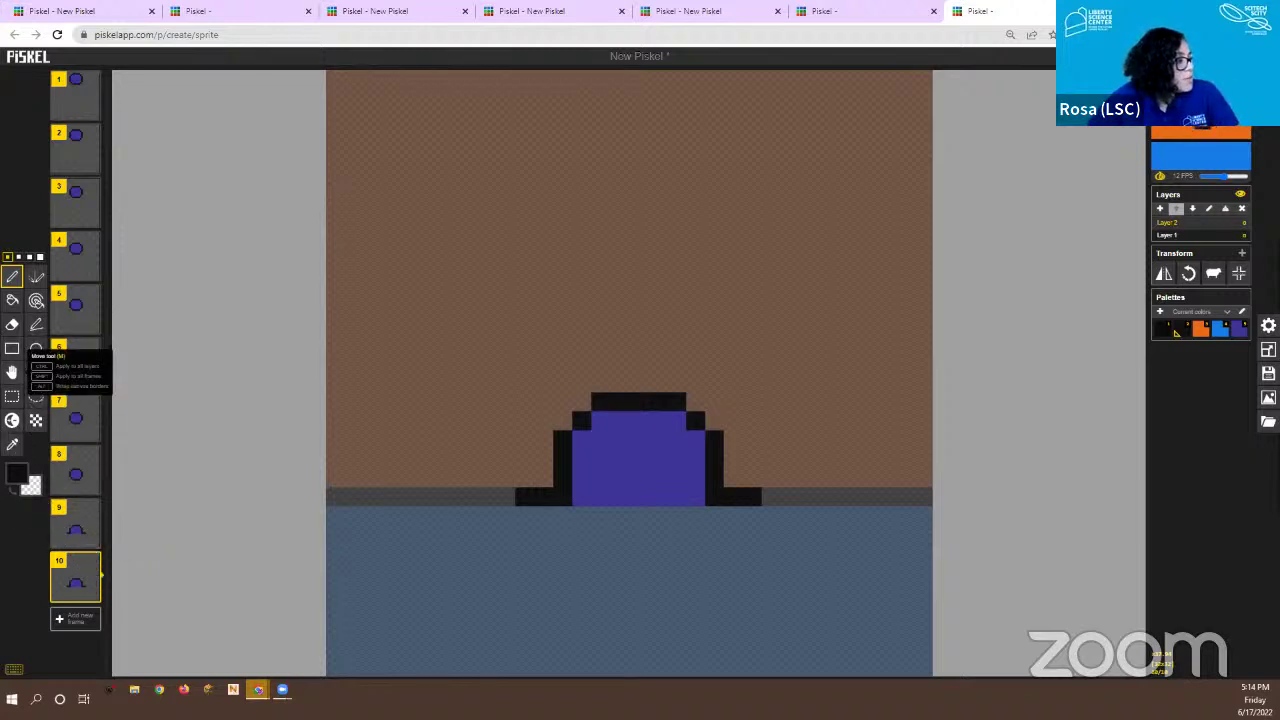
left_click(12, 372)
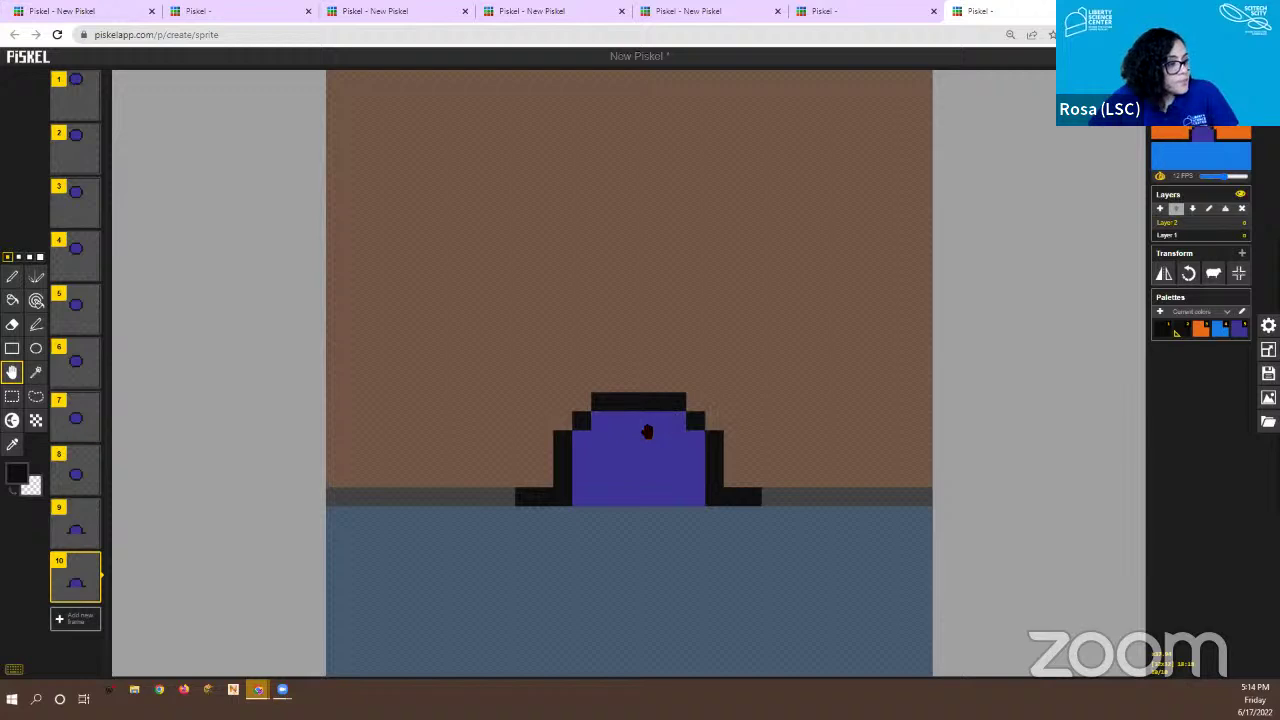
left_click_drag(647, 431, 647, 443)
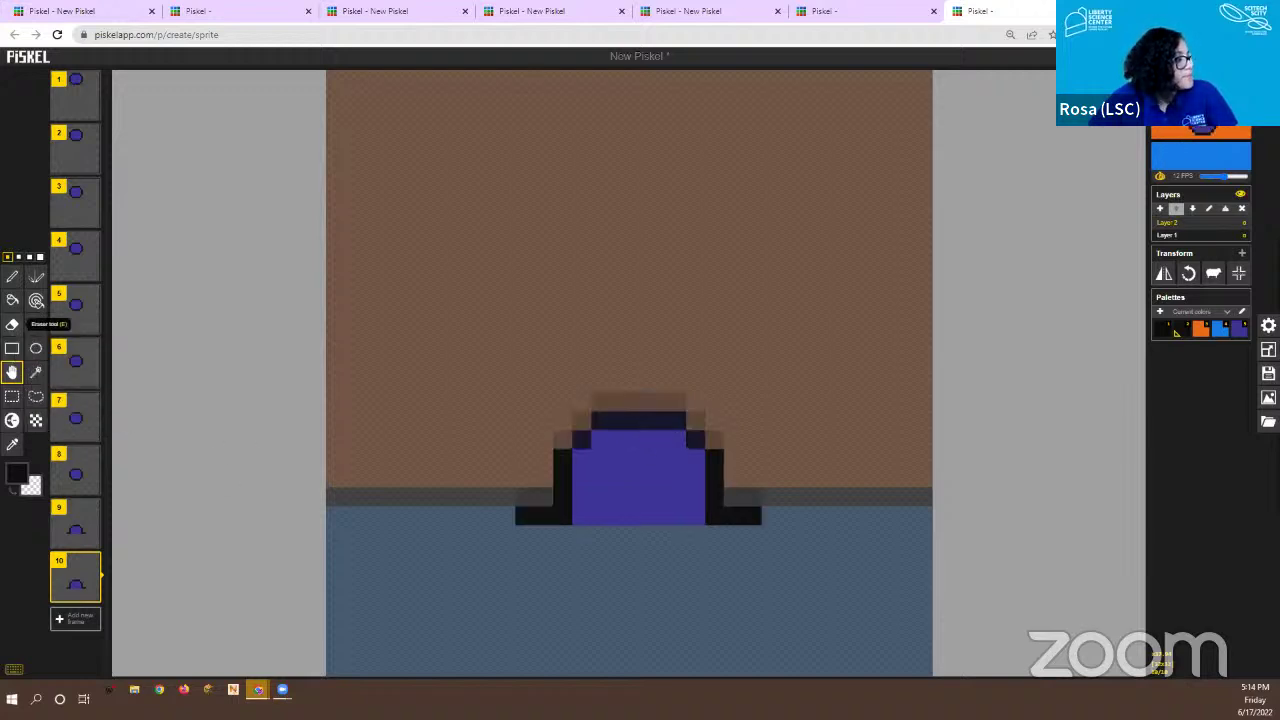
left_click(12, 278)
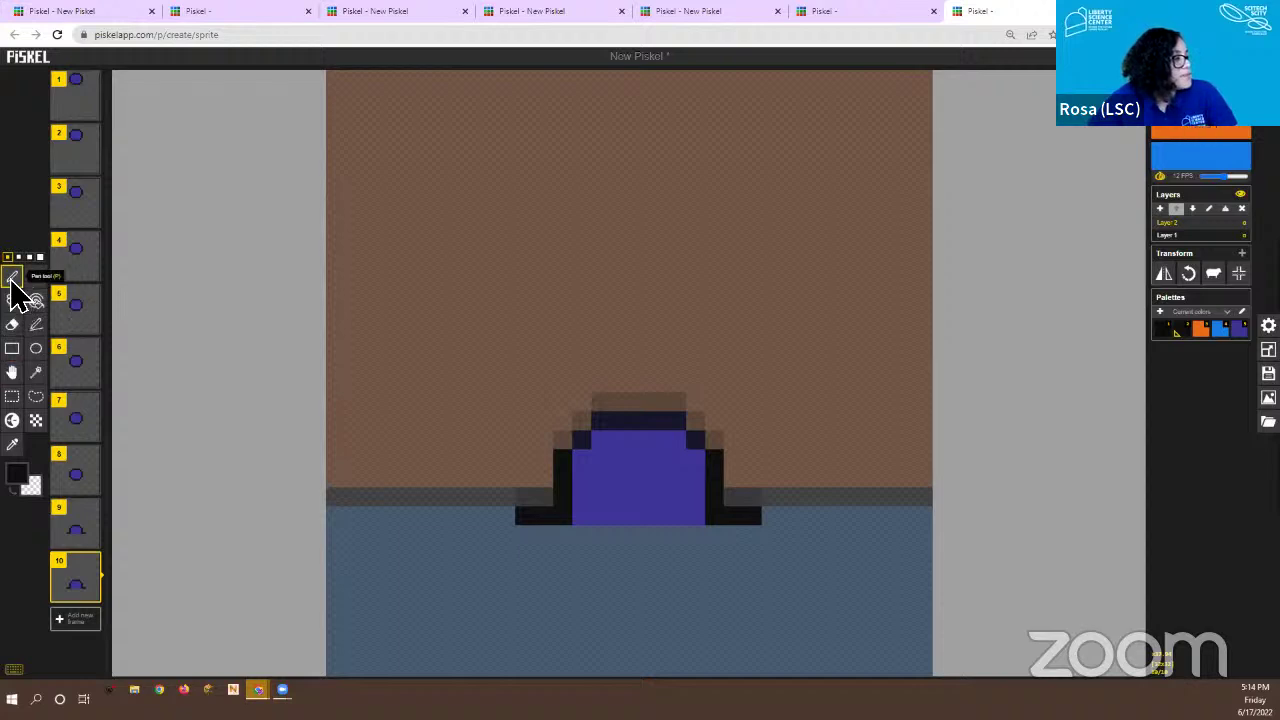
left_click(12, 324)
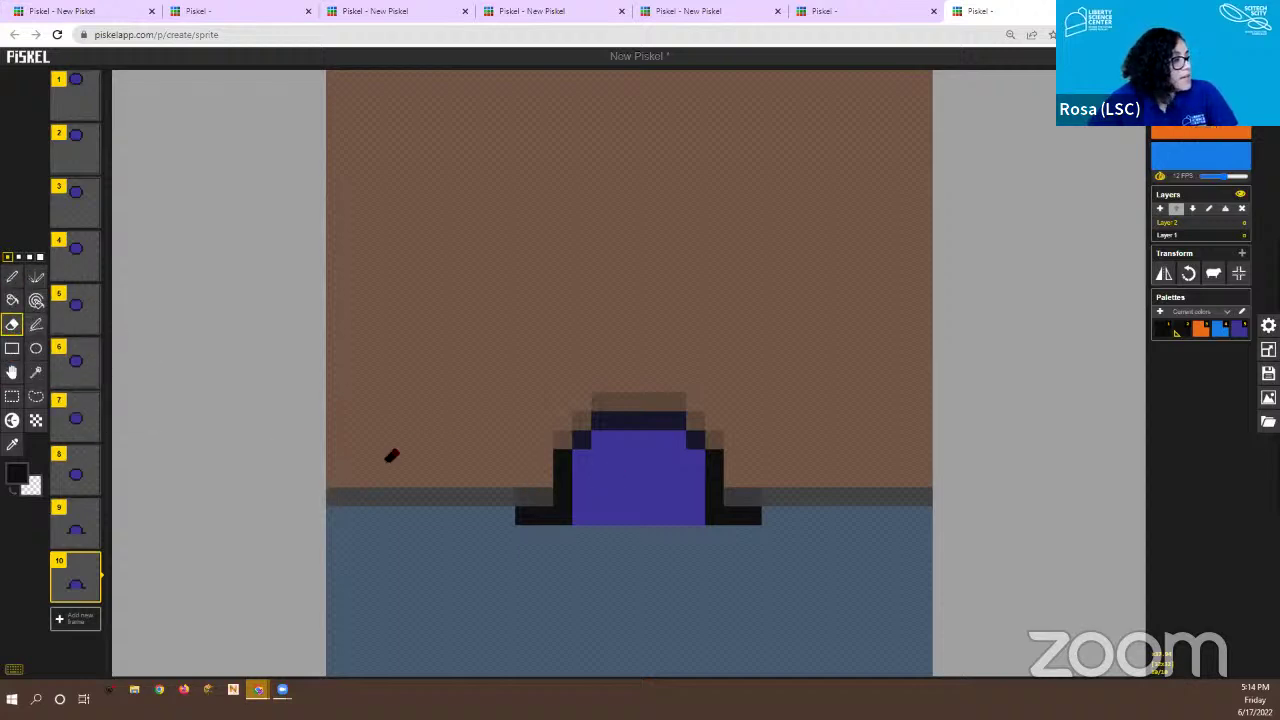
left_click_drag(486, 515, 766, 515)
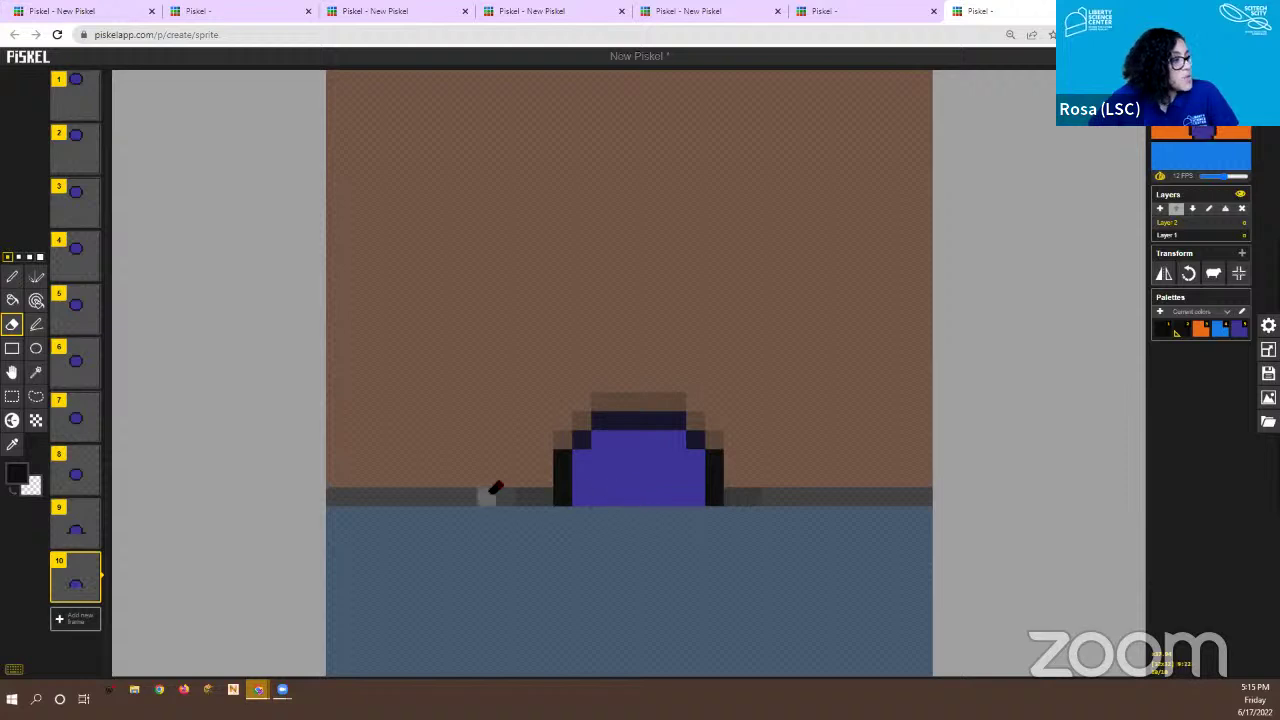
Draw near-black extensions 3 pixels wide on both sides of the ball's base along the ground line in frame 10
left_click(12, 277)
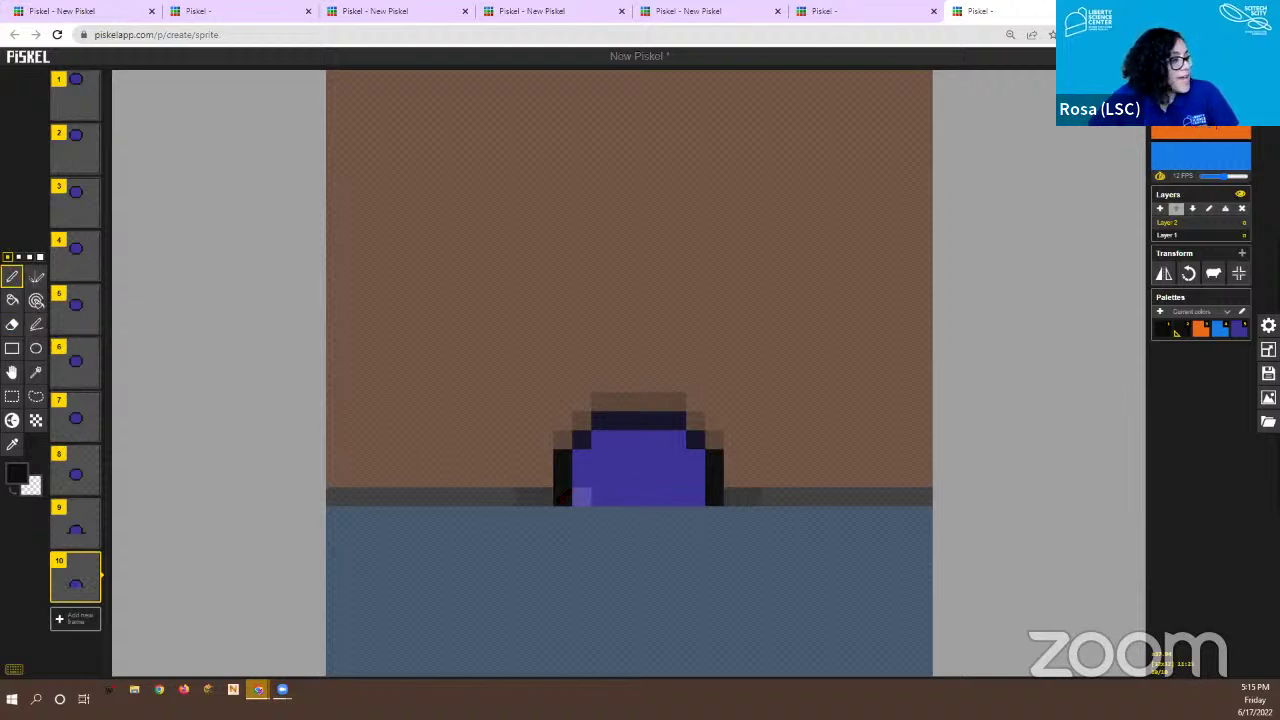
left_click_drag(562, 497, 522, 495)
left_click_drag(694, 495, 770, 494)
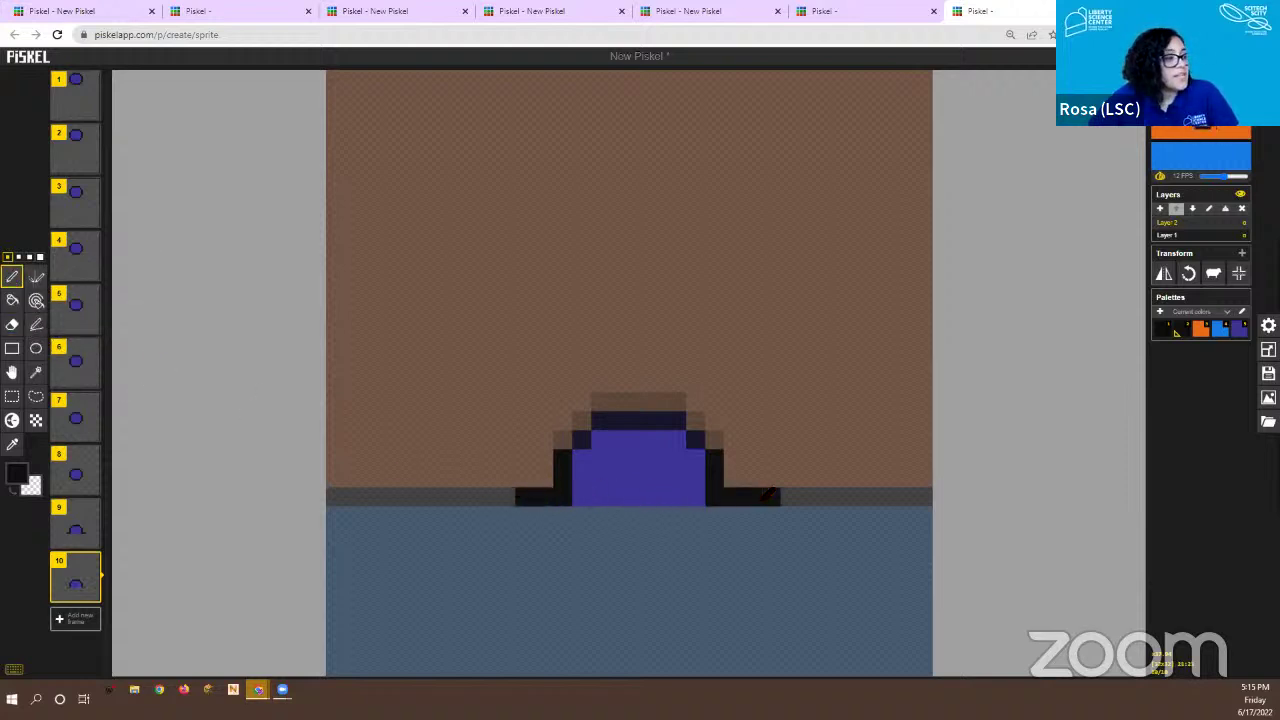
left_click(506, 497)
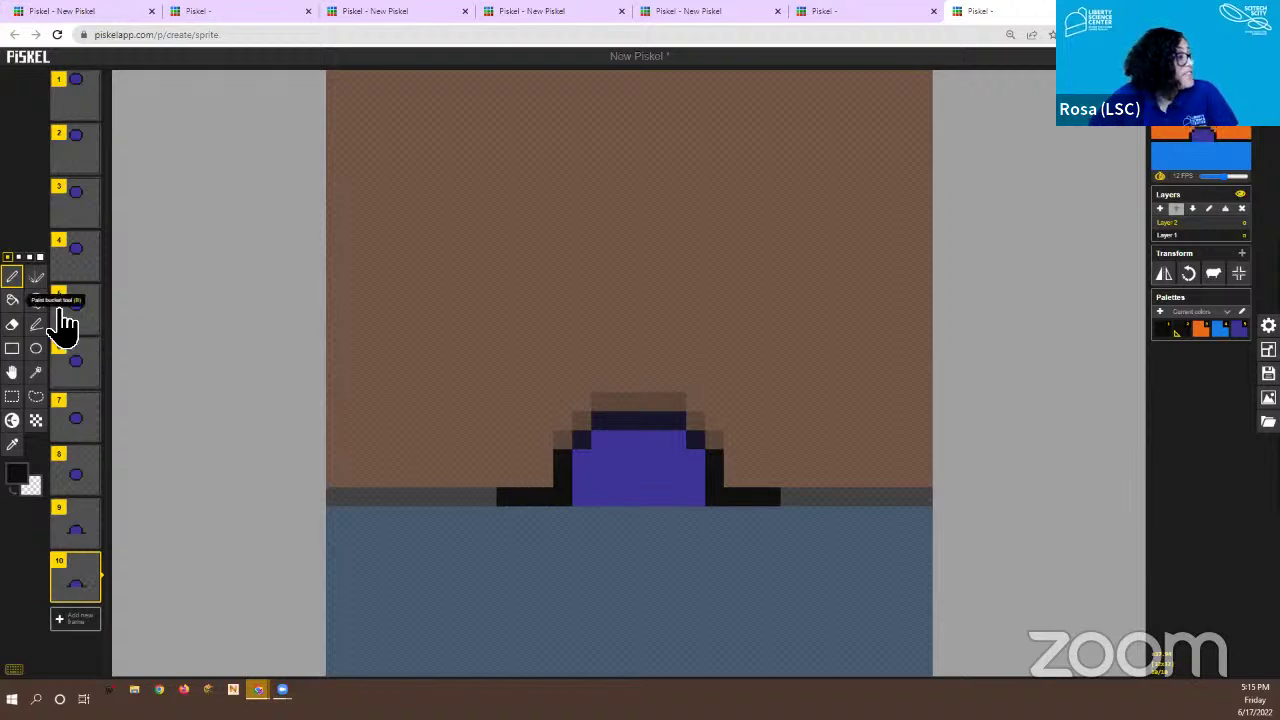
Pick the ball's purple and recolor the two innermost near-black base pixels on each side in frame 10
left_click(12, 444)
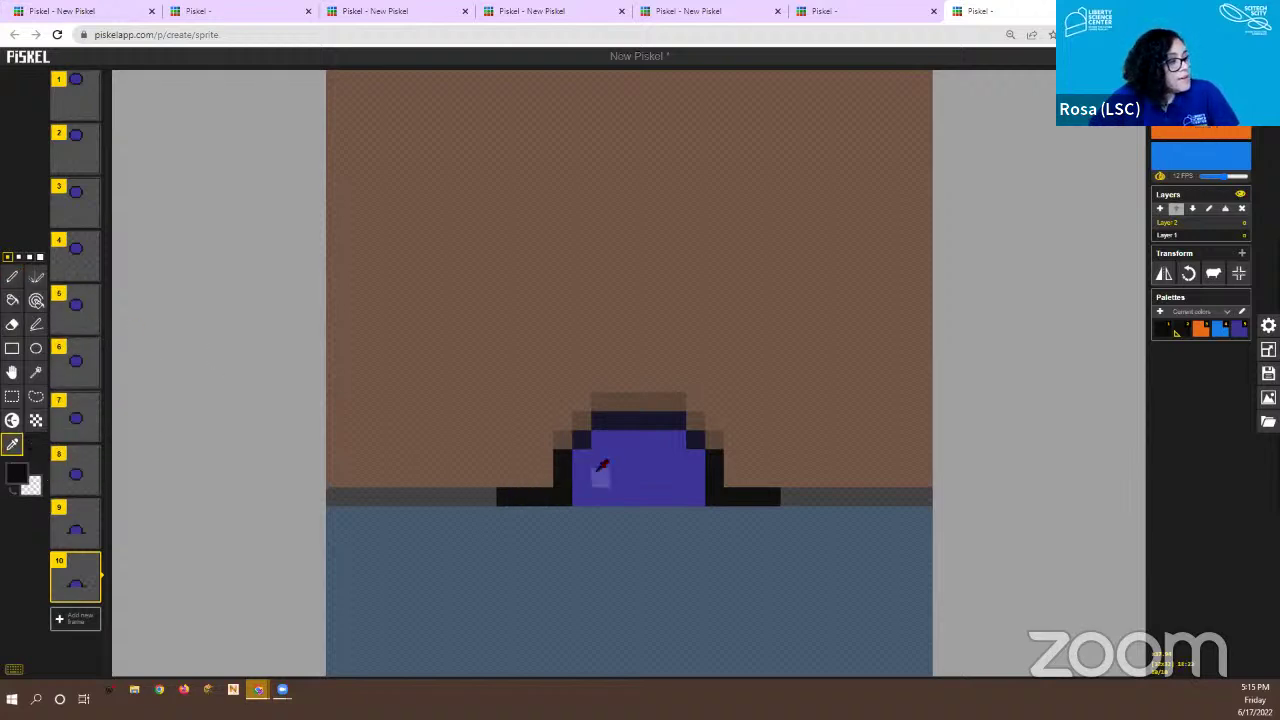
left_click(601, 466)
left_click(12, 277)
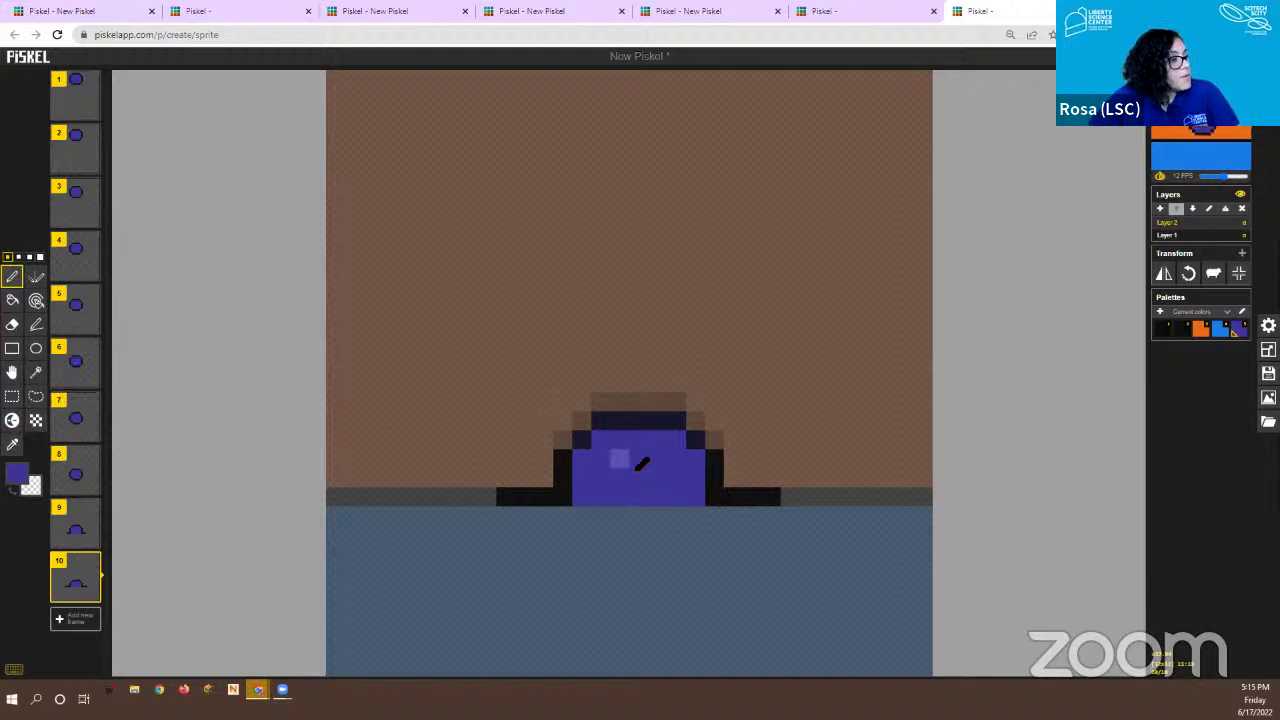
mouse_move(640, 465)
left_mouse_down()
mouse_move(546, 493)
mouse_move(740, 497)
left_mouse_up()
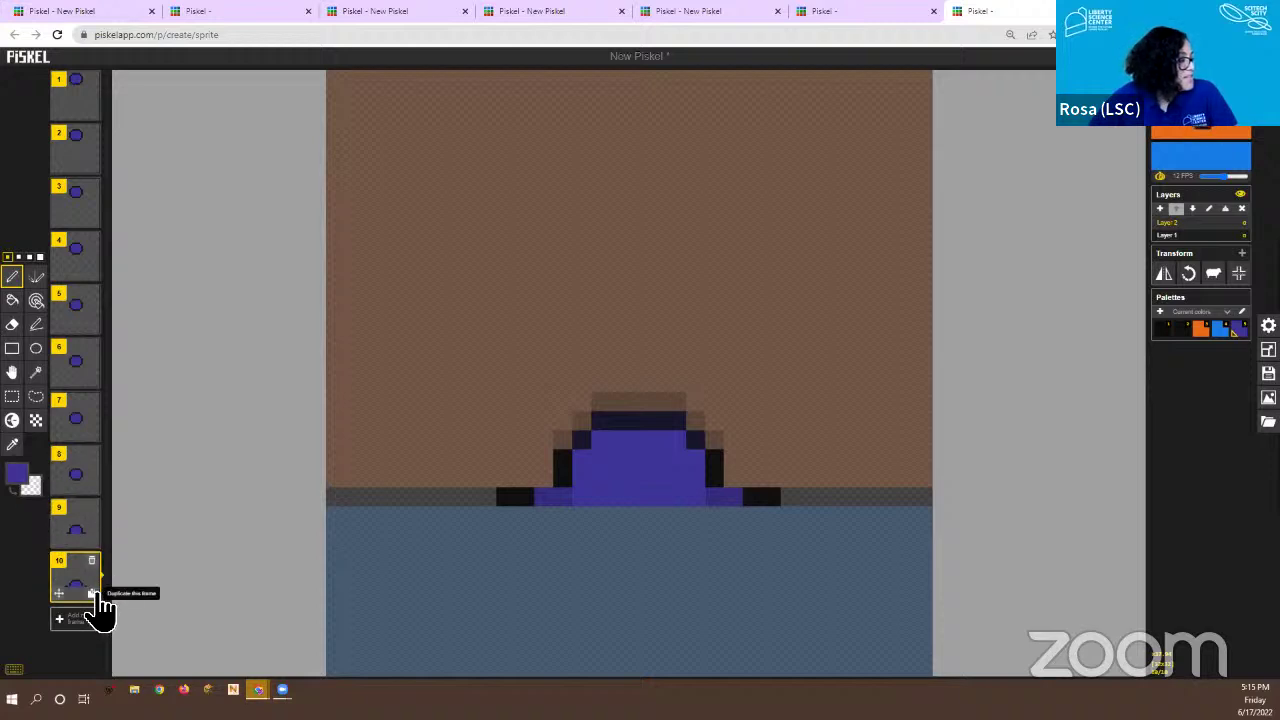
Create frame 11 from frame 10 with the ball moved up 2 pixels and left 1 pixel, and erase the base extensions on both sides
left_click(92, 594)
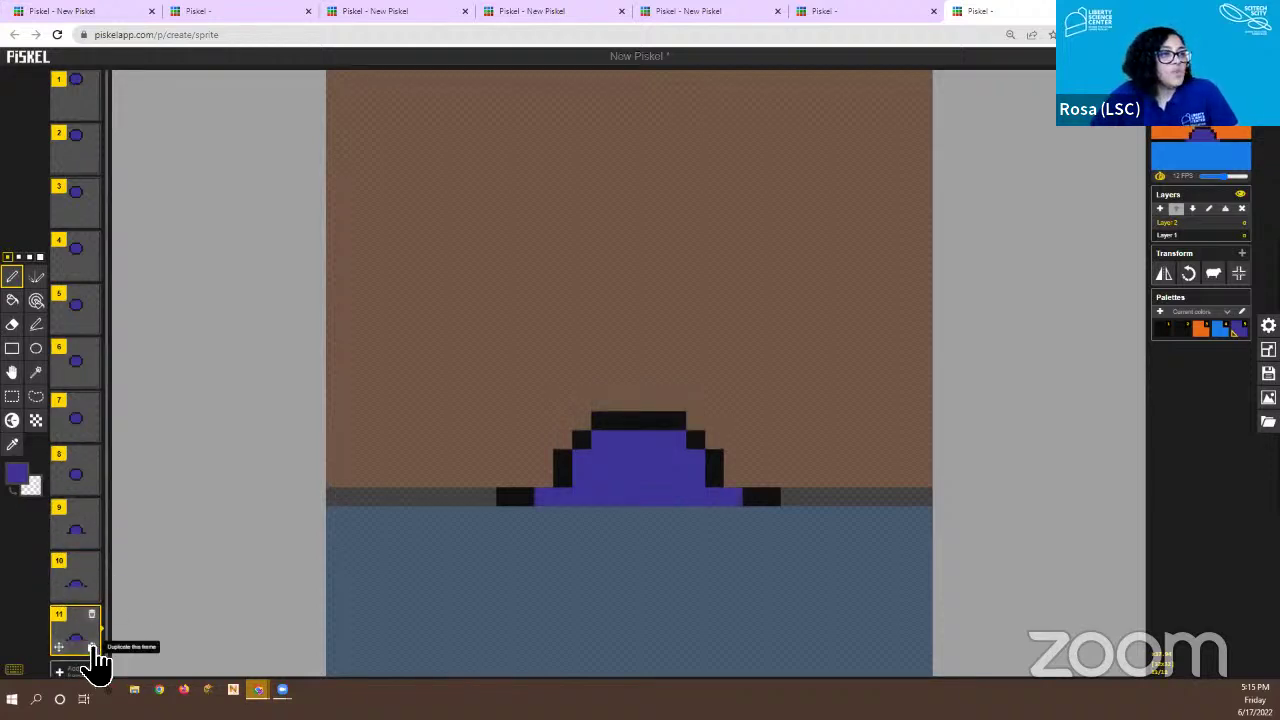
left_click(12, 374)
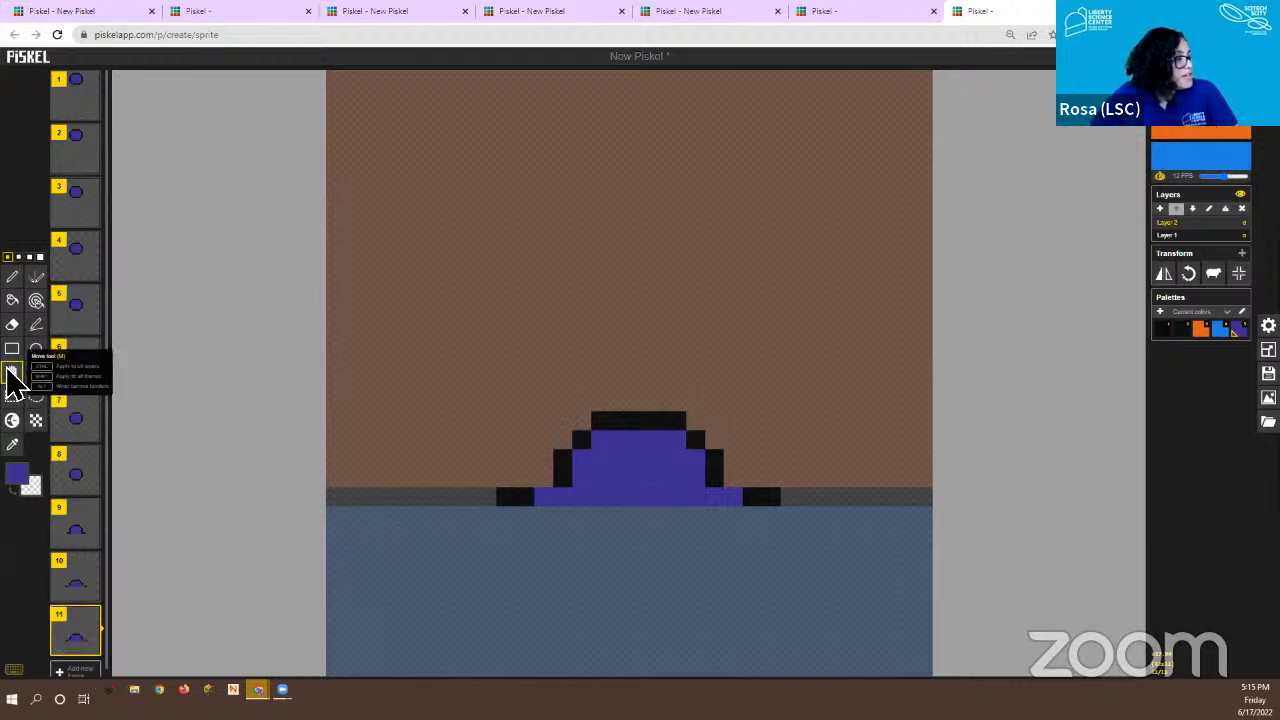
left_click_drag(654, 443, 646, 394)
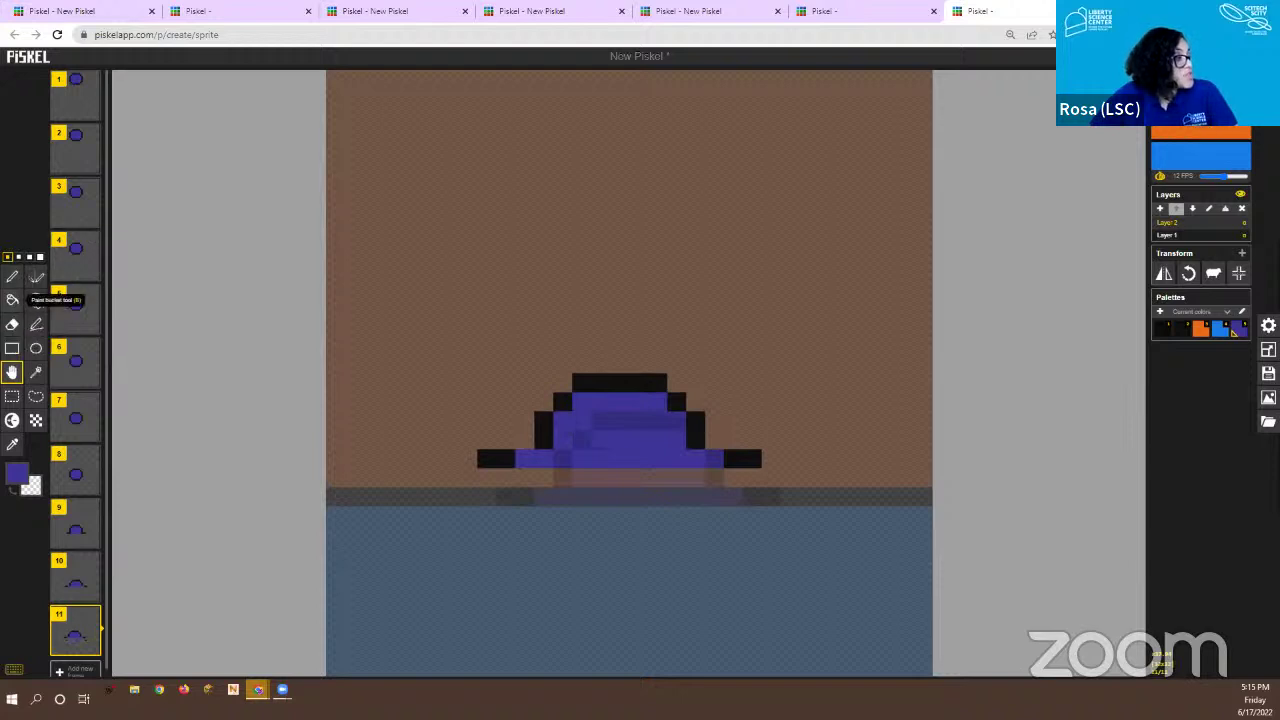
left_click(12, 324)
mouse_move(505, 456)
left_mouse_down()
mouse_move(491, 451)
mouse_move(545, 450)
left_mouse_up()
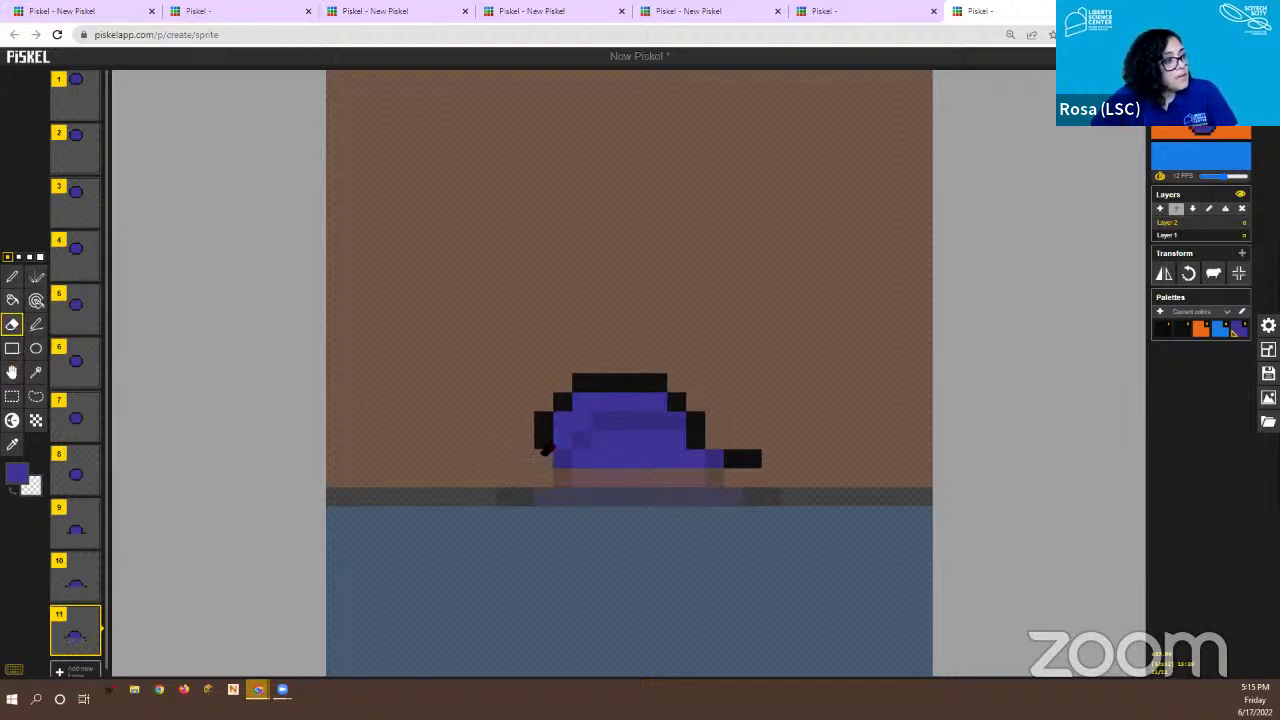
left_click_drag(765, 458, 711, 461)
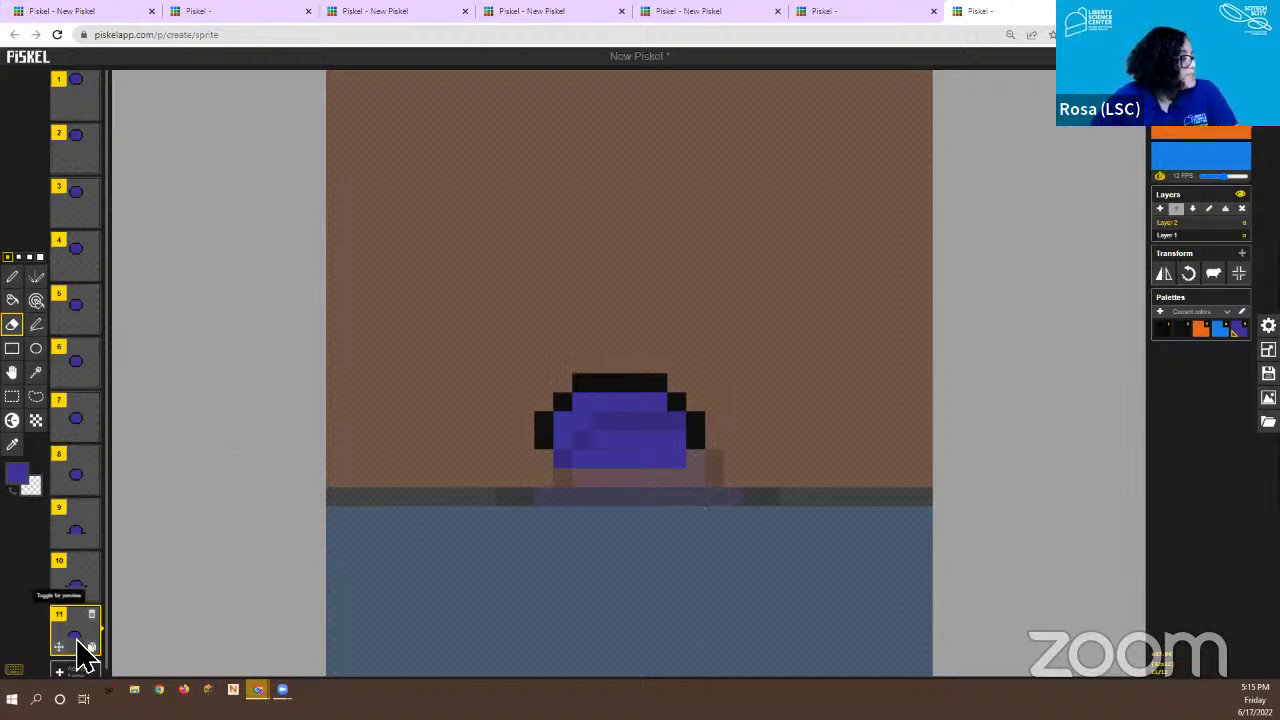
Append copies of frames 9 and 8 to the end of the animation and delete the old frame 11 with the raised, squashed ball
mouse_move(90, 598)
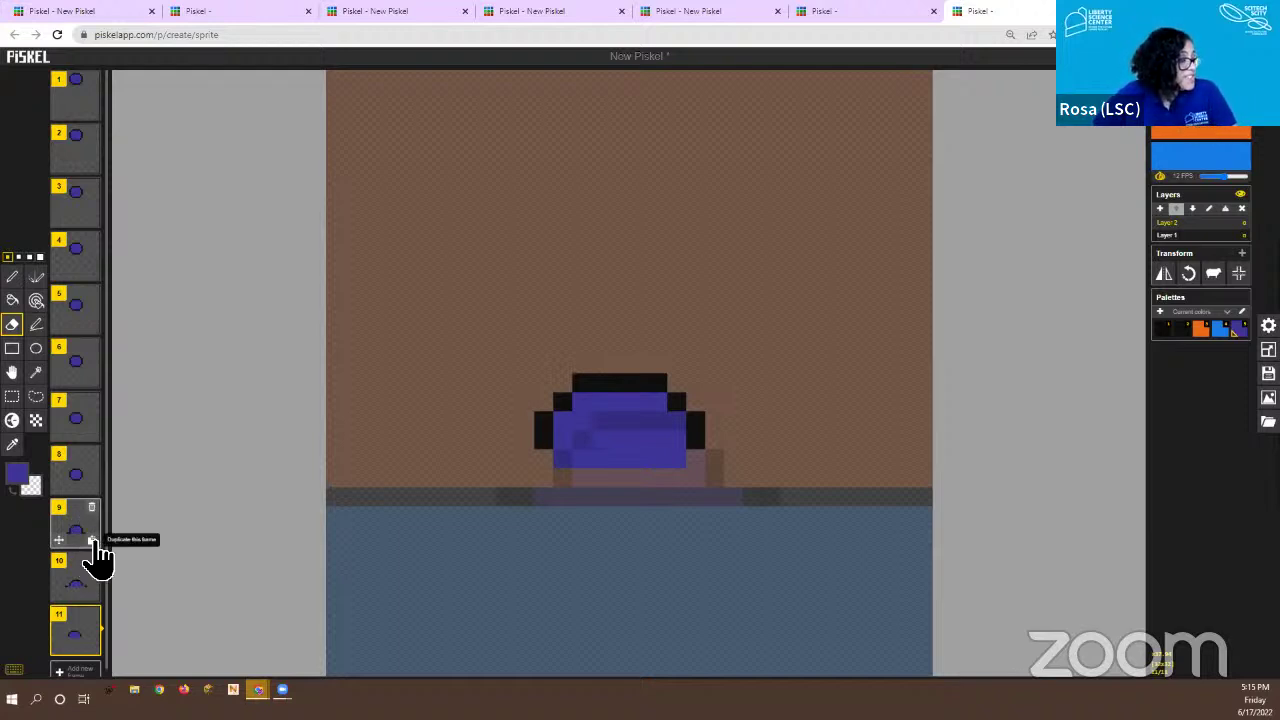
left_click(92, 541)
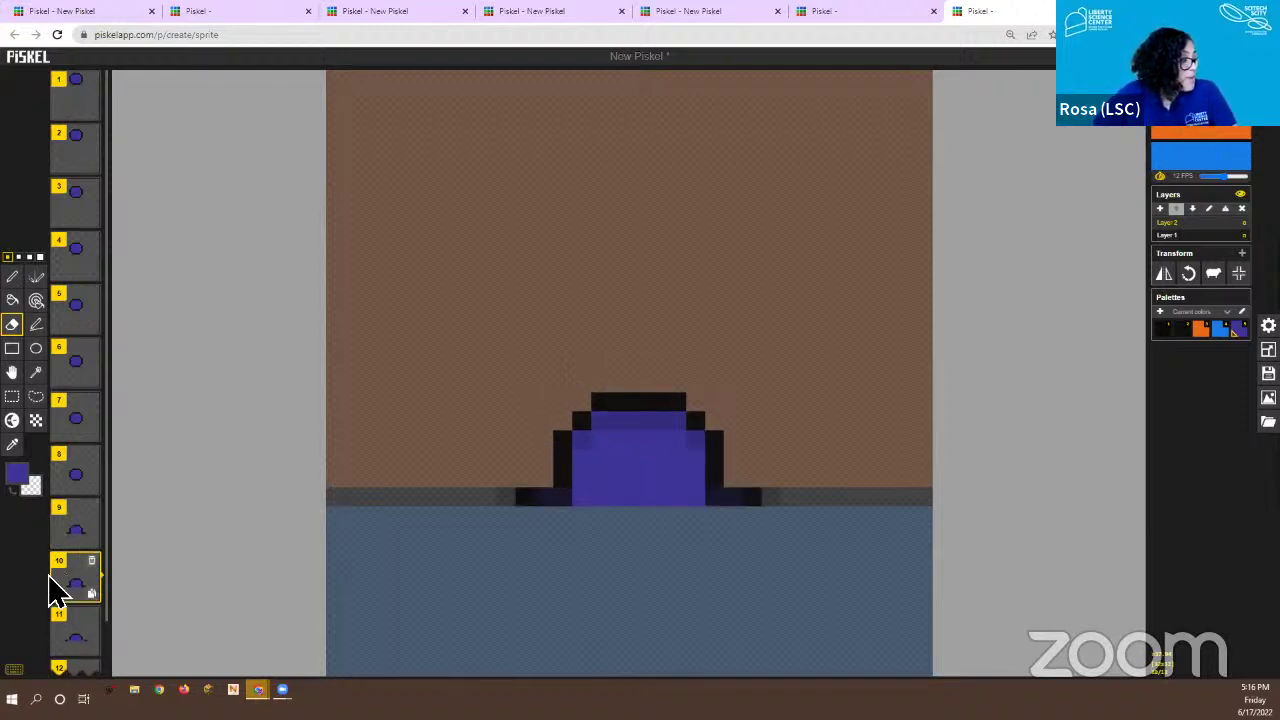
left_click_drag(82, 590, 70, 628)
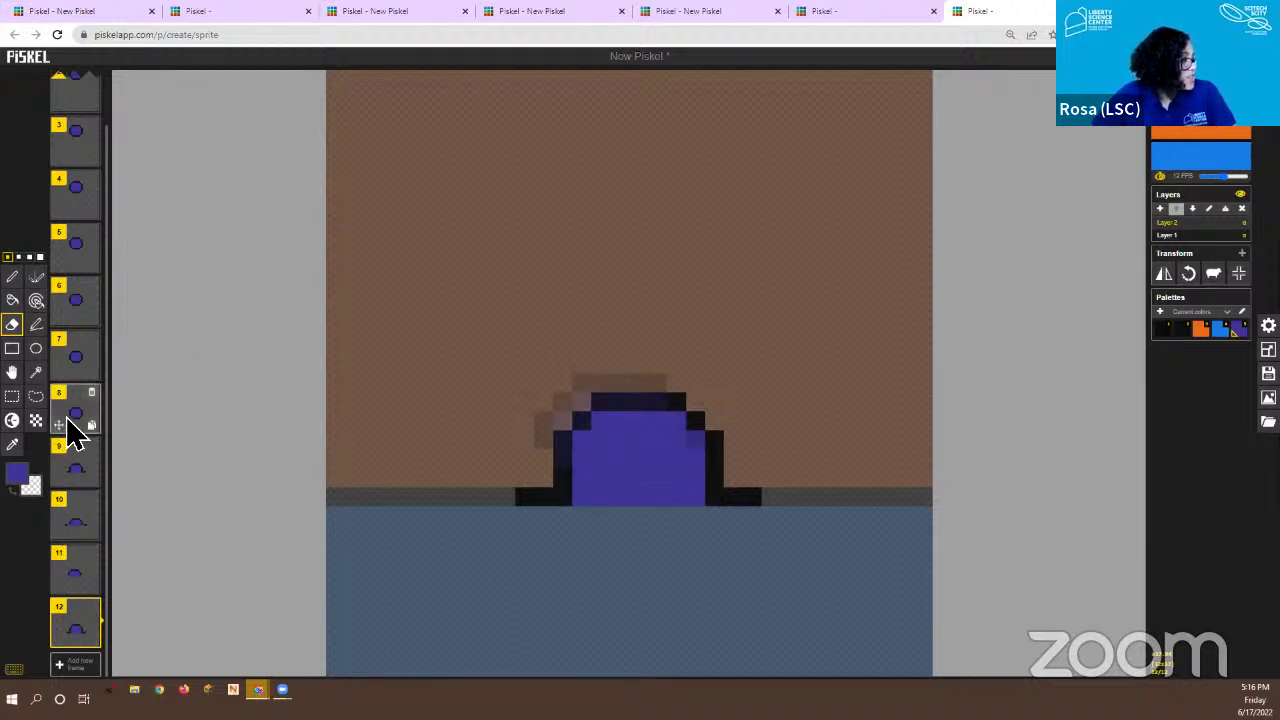
left_click(93, 432)
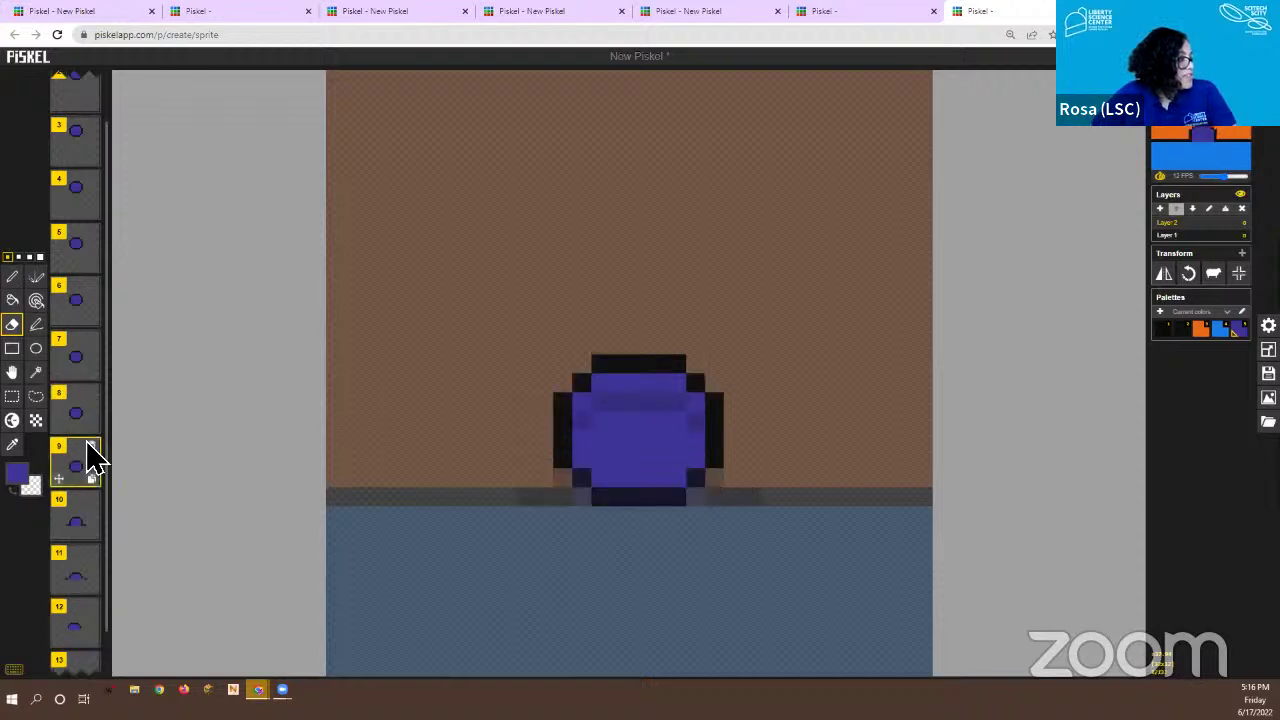
left_click_drag(86, 457, 106, 648)
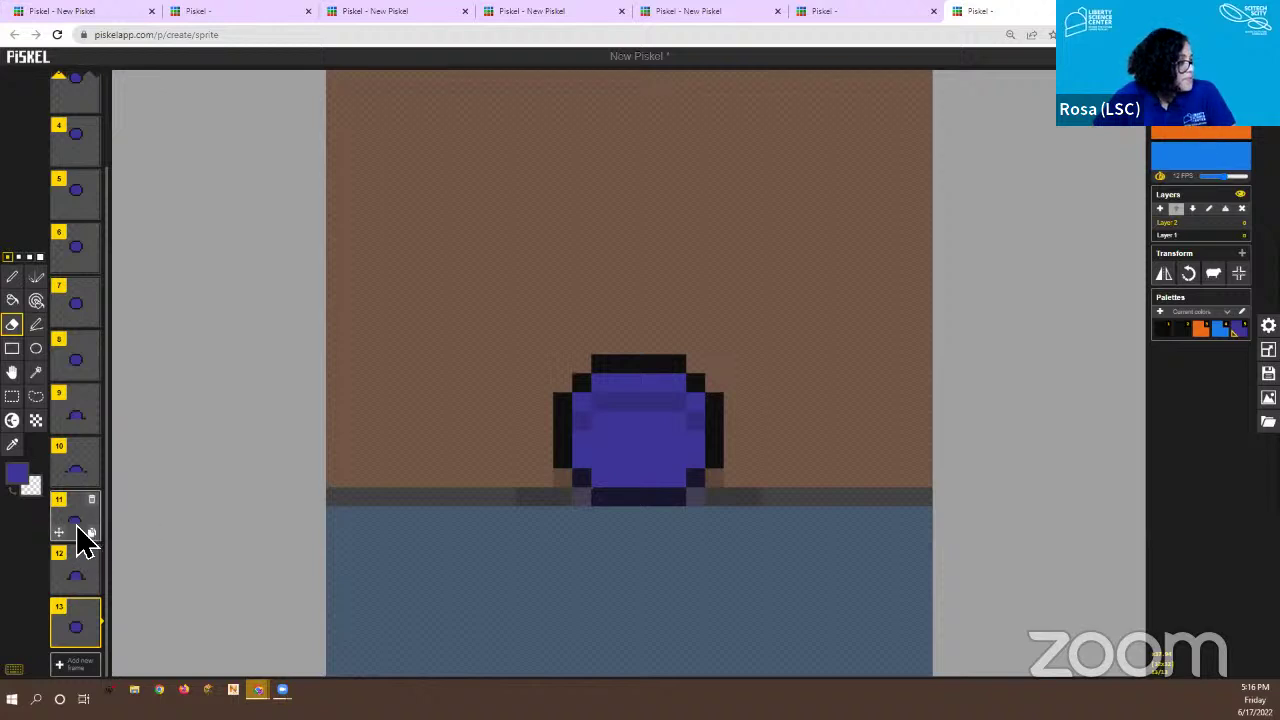
mouse_move(85, 590)
left_mouse_down()
mouse_move(80, 551)
mouse_move(83, 580)
left_mouse_up()
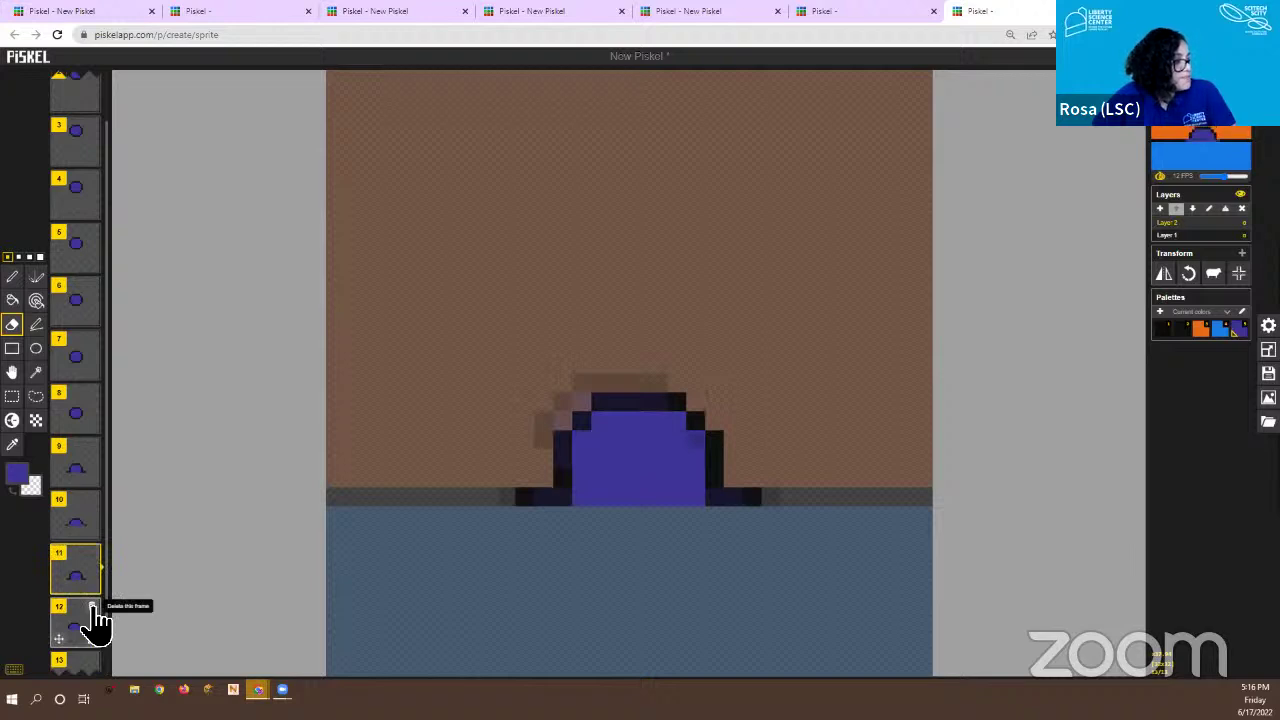
left_click(93, 608)
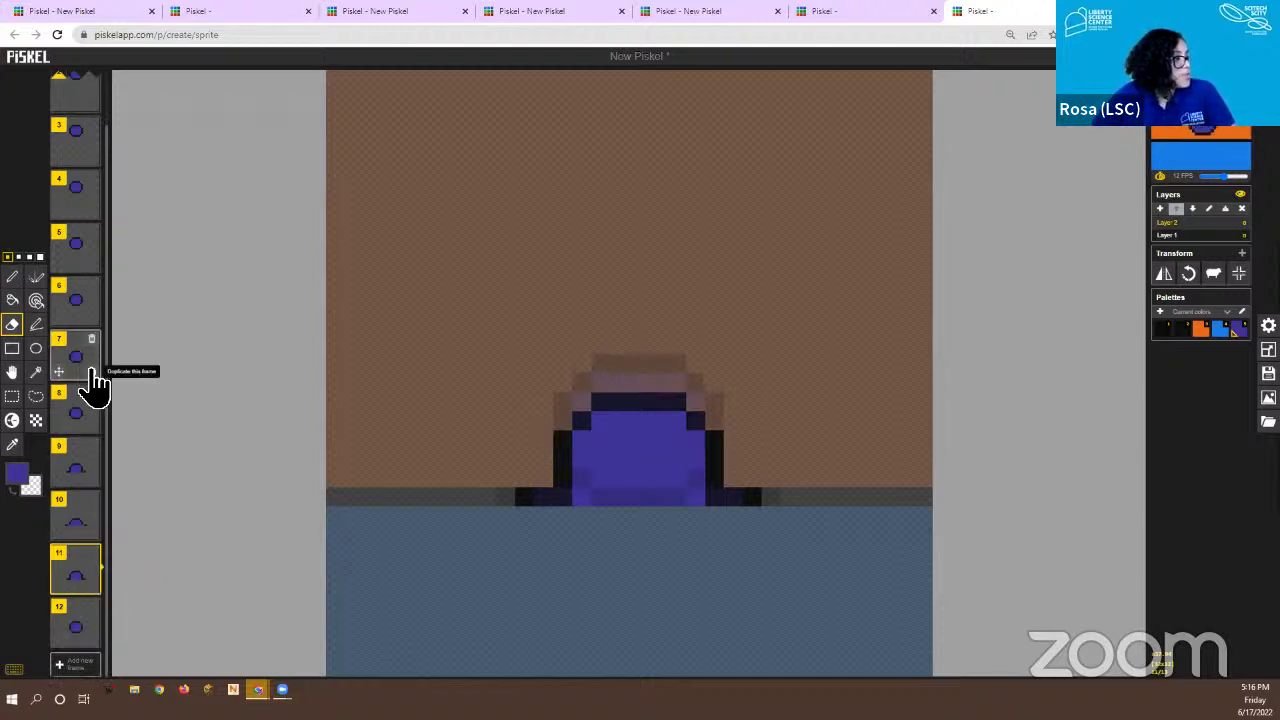
Duplicate frames 7, 6, 5 and 4 in that order, placing the copies at the end of the animation as frames 13 to 16
left_click(92, 377)
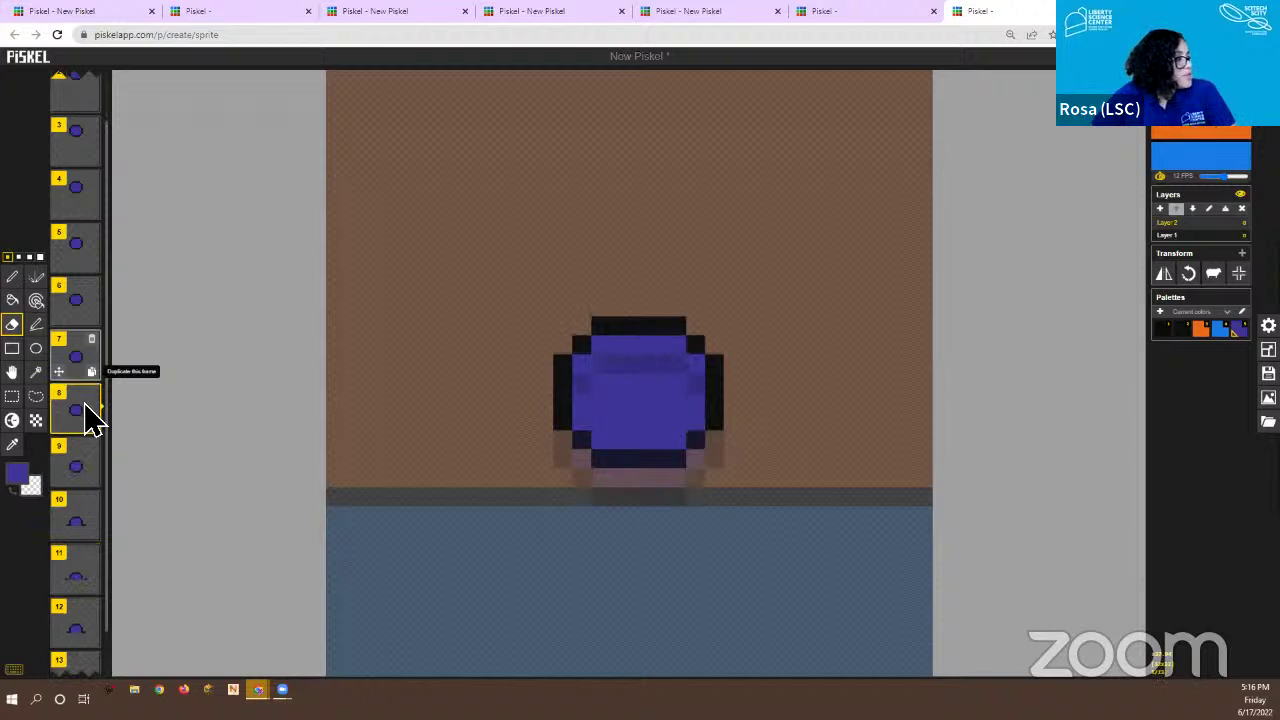
left_click_drag(86, 417, 75, 622)
mouse_move(62, 665)
left_mouse_down()
mouse_move(63, 651)
mouse_move(64, 664)
left_mouse_up()
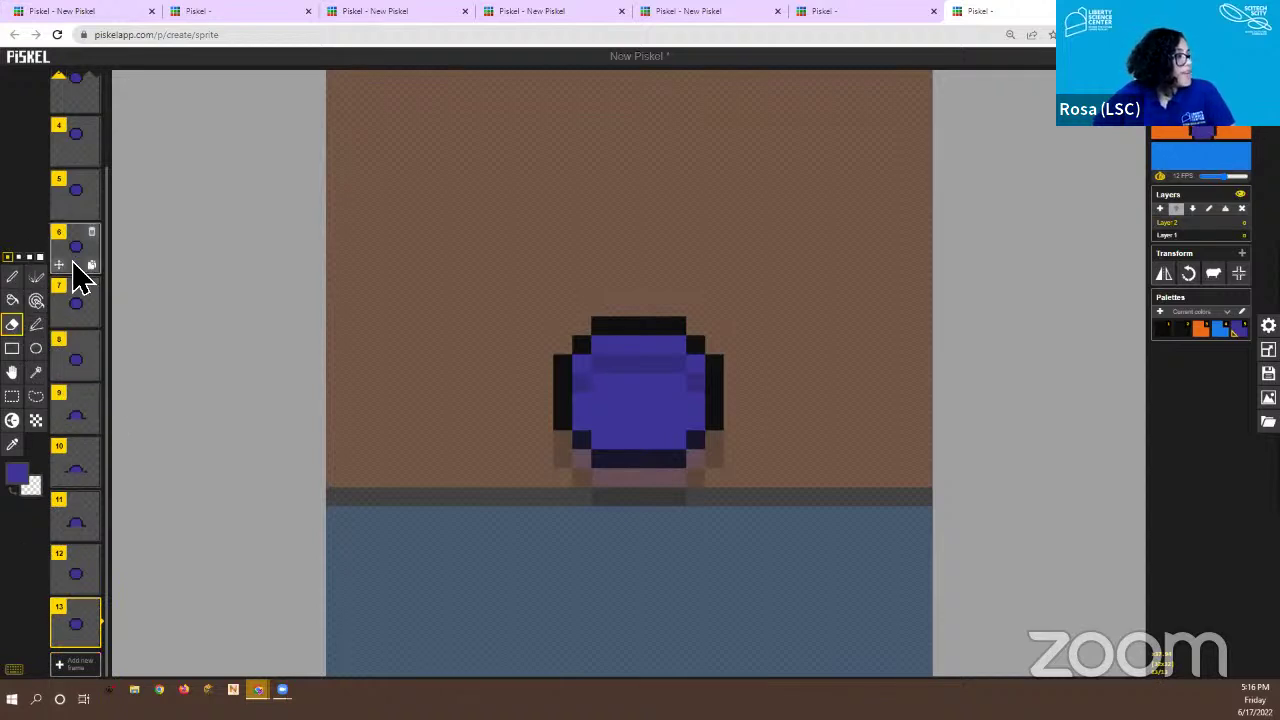
left_click(86, 292)
left_click_drag(84, 316, 54, 668)
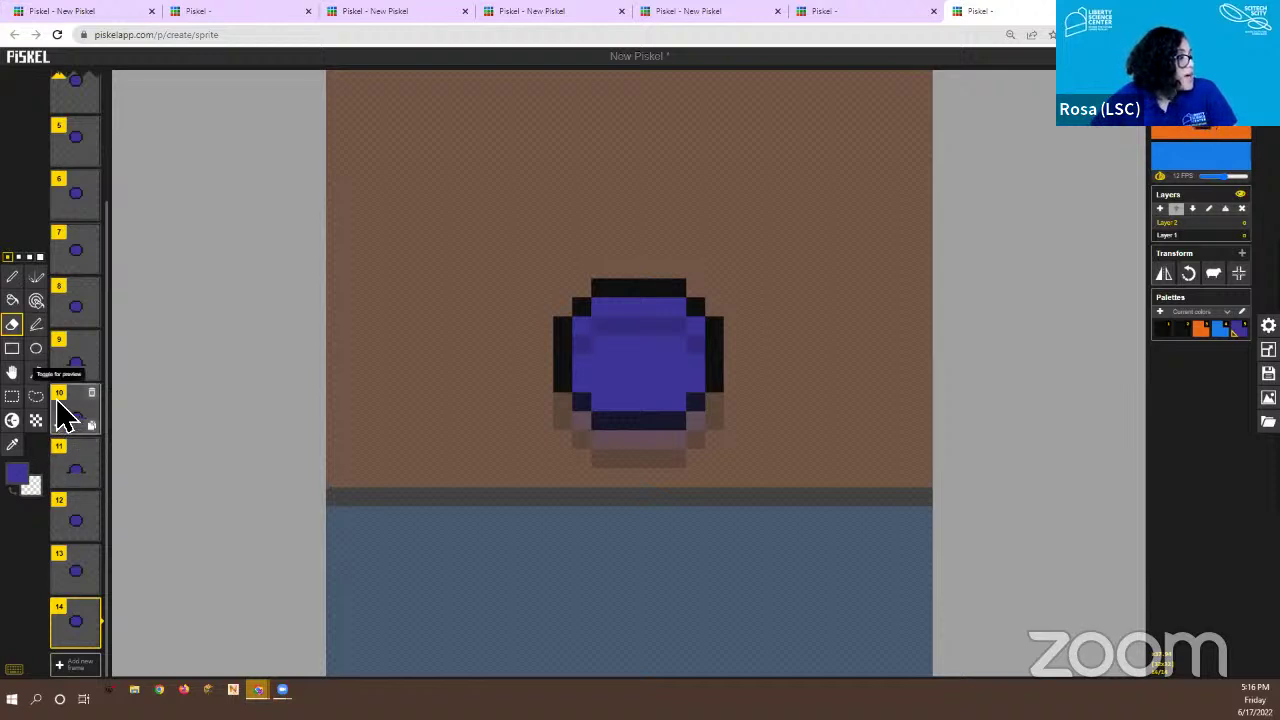
left_click(90, 178)
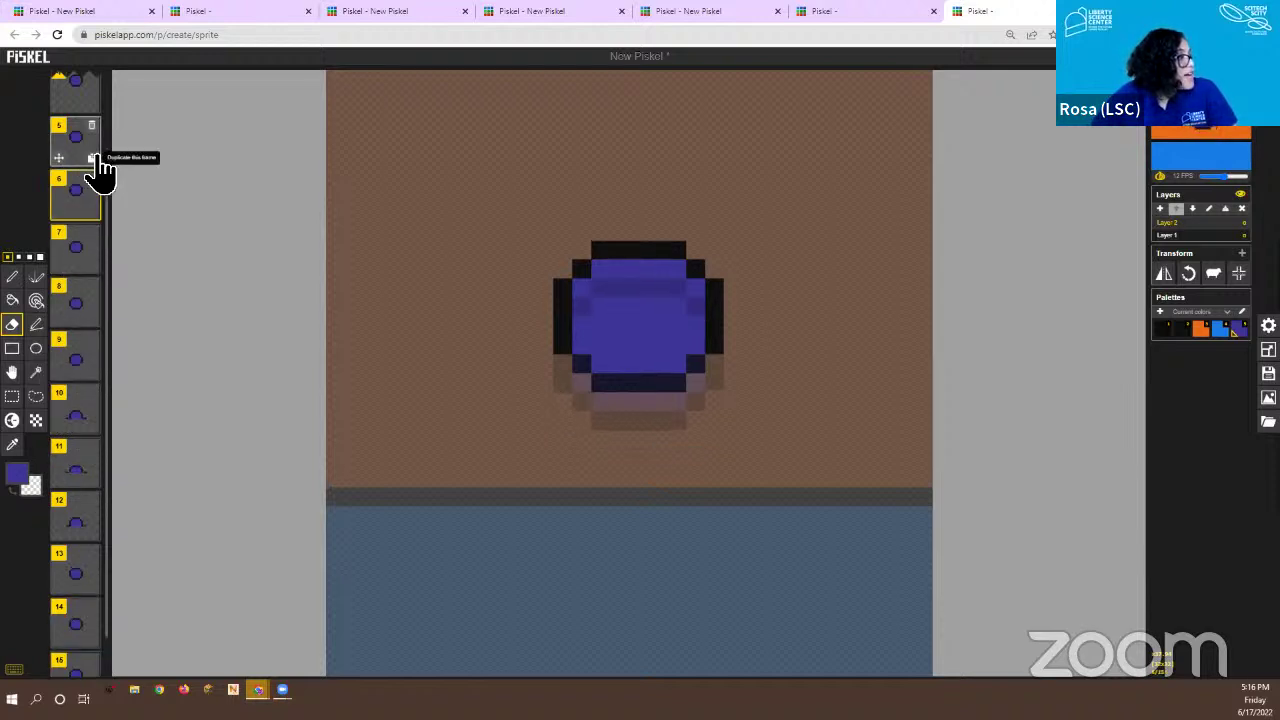
left_click_drag(80, 198, 68, 625)
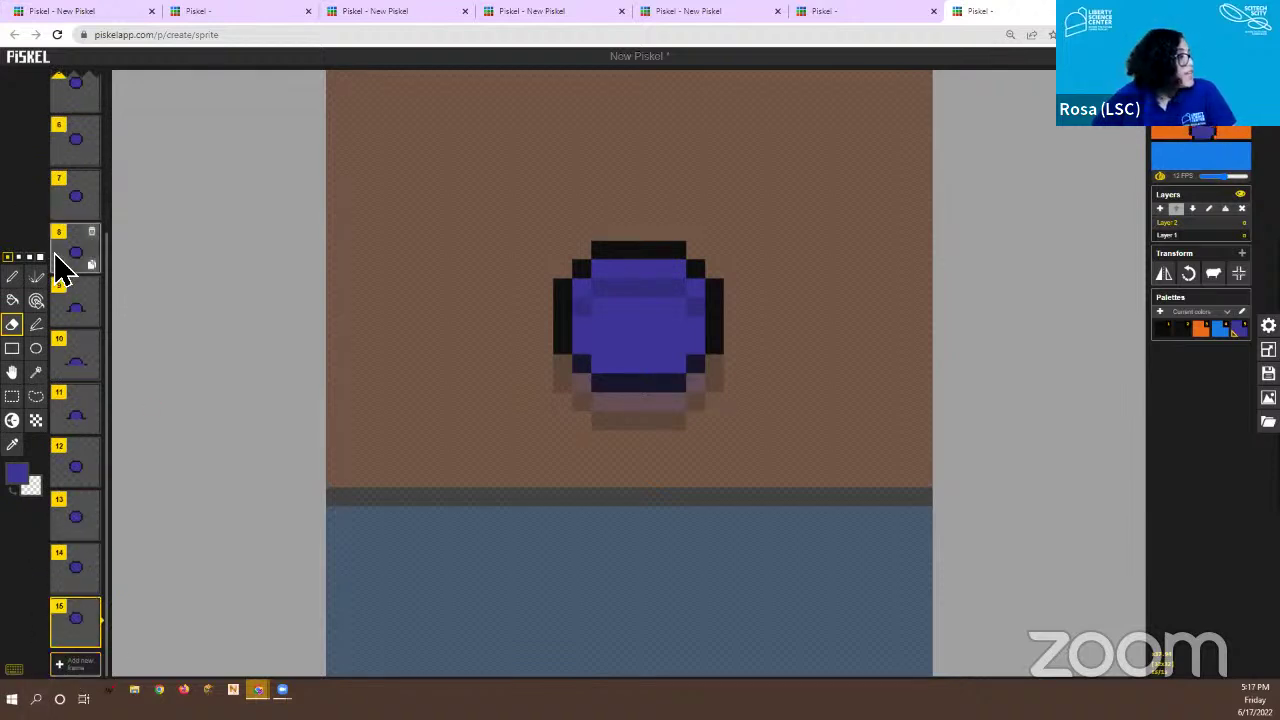
scroll(60, 260, "up", 2)
left_click(85, 220)
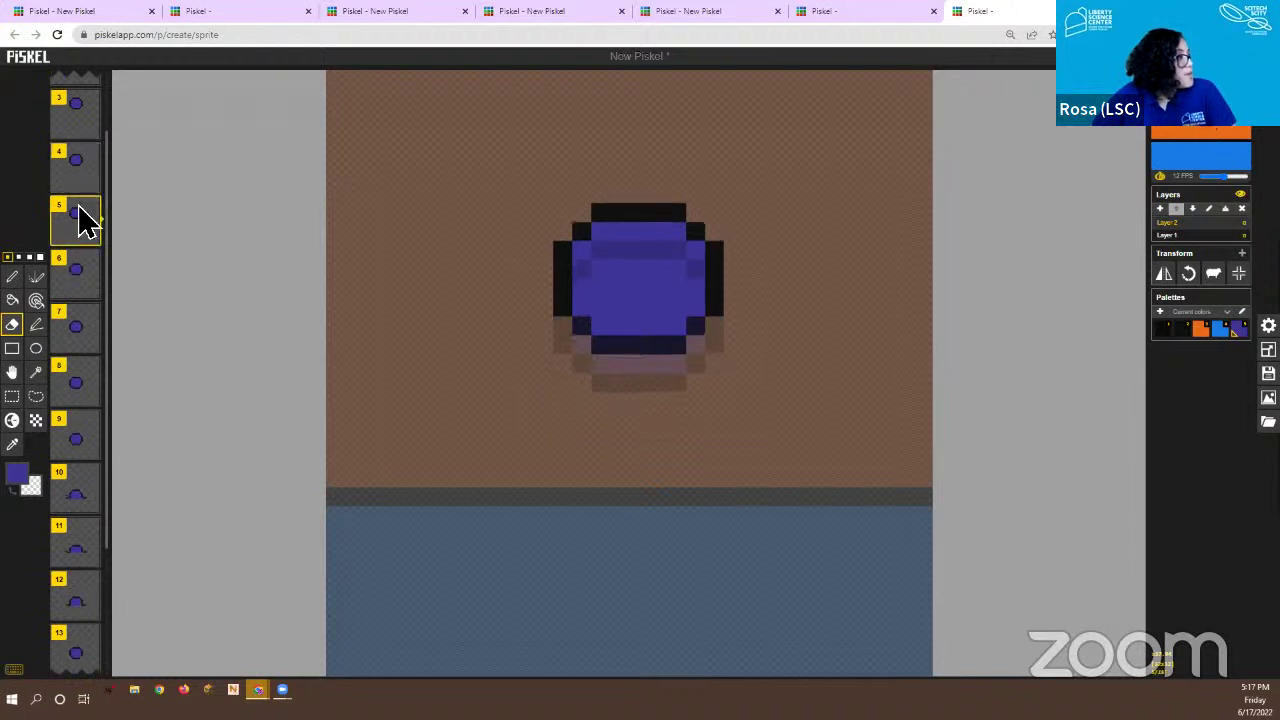
left_click_drag(85, 220, 75, 625)
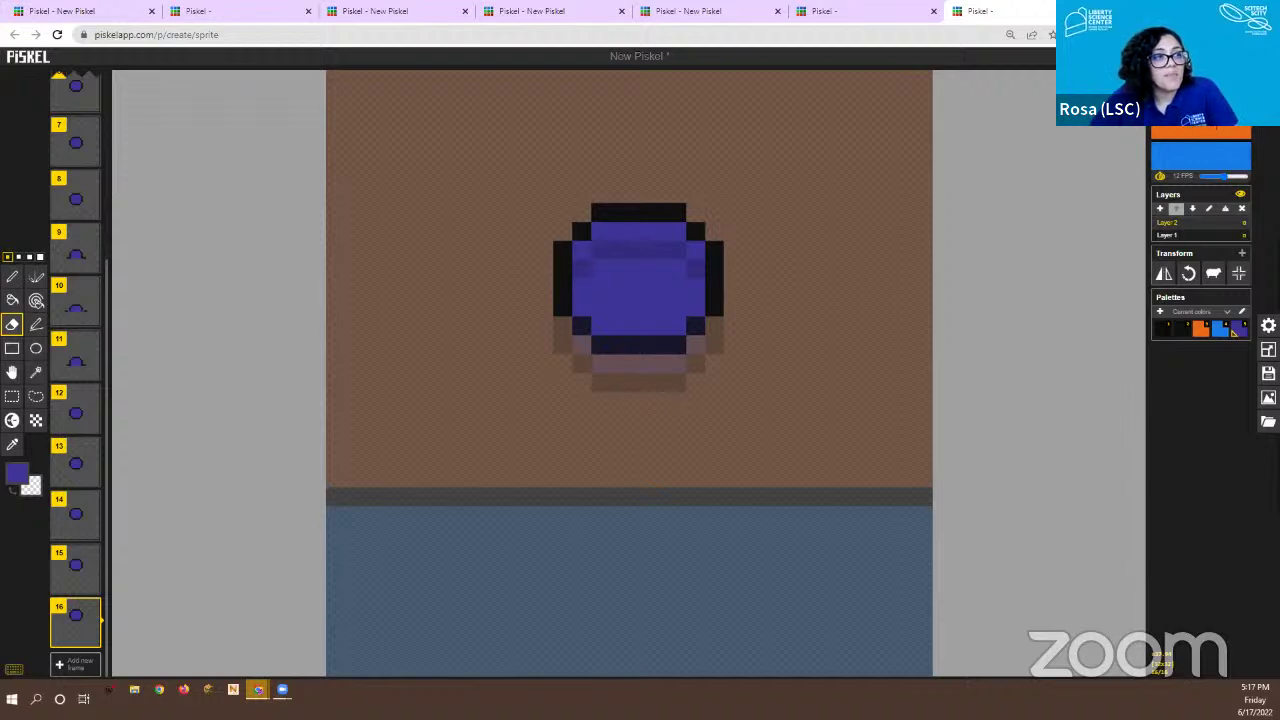
Watch the bouncing ball animation in an enlarged separate preview window, and close the preview
left_click_drag(1152, 170, 1052, 279)
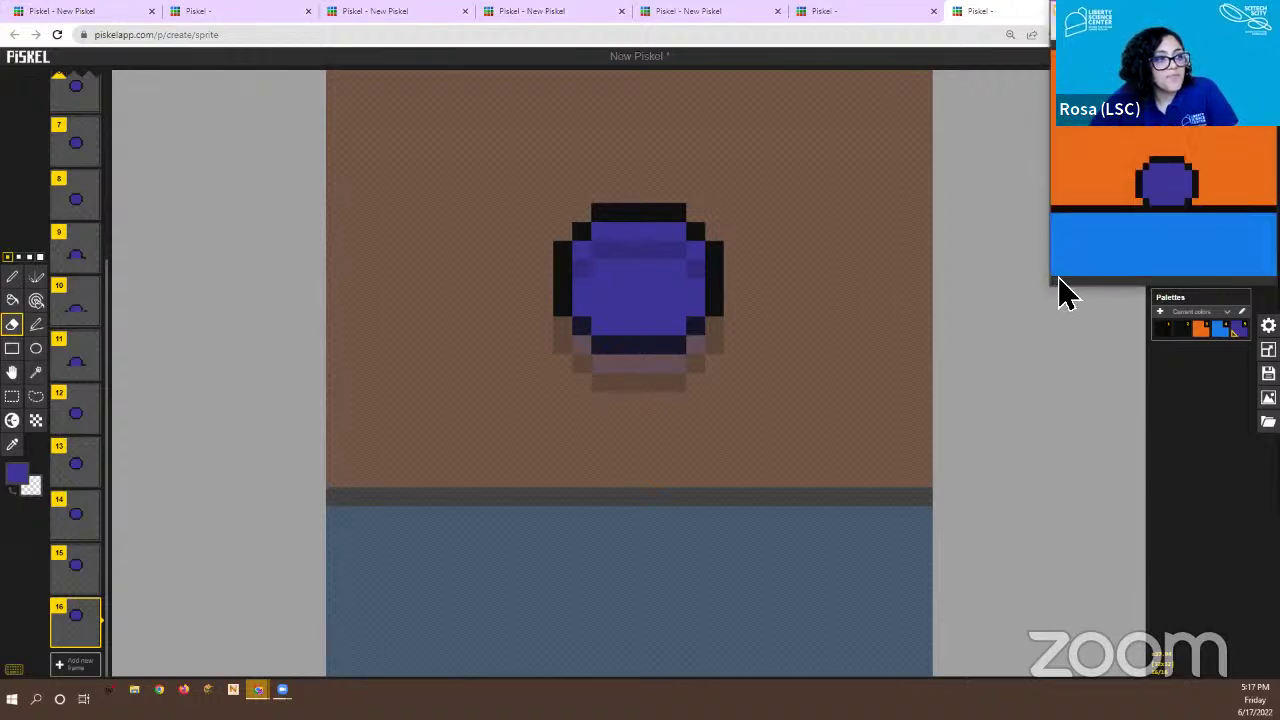
left_click(1262, 14)
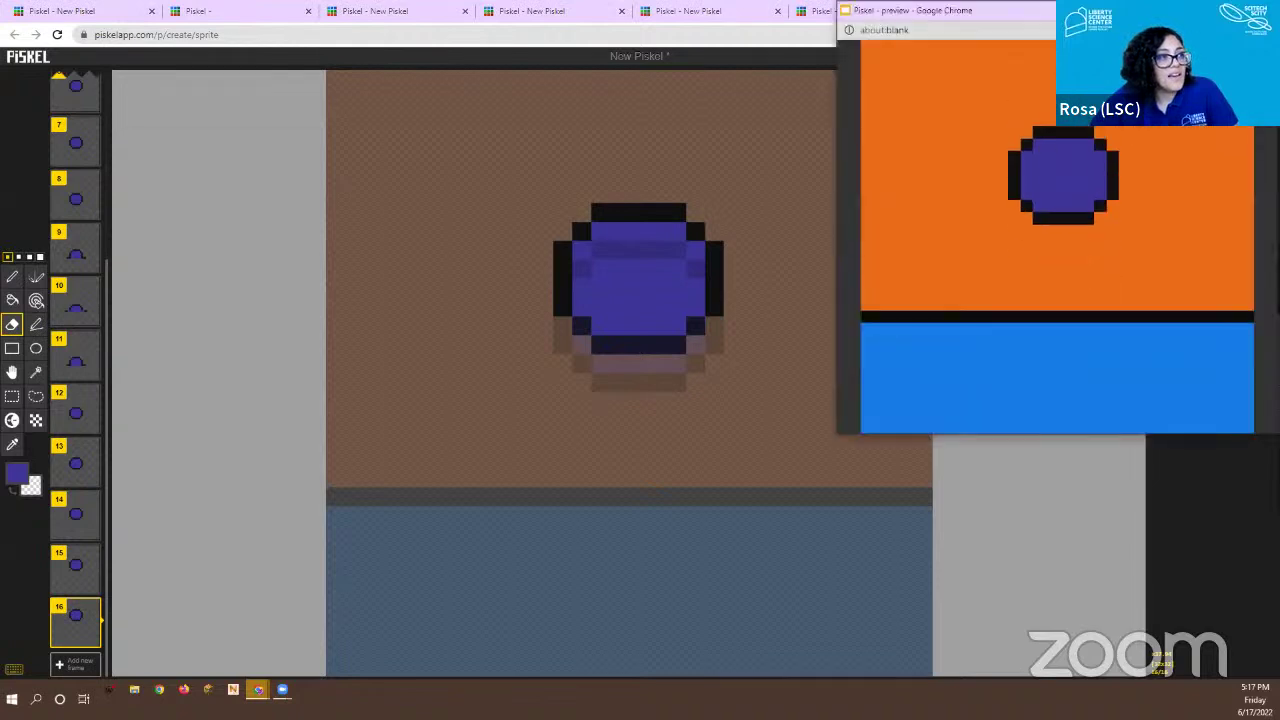
left_click_drag(1037, 40, 780, 160)
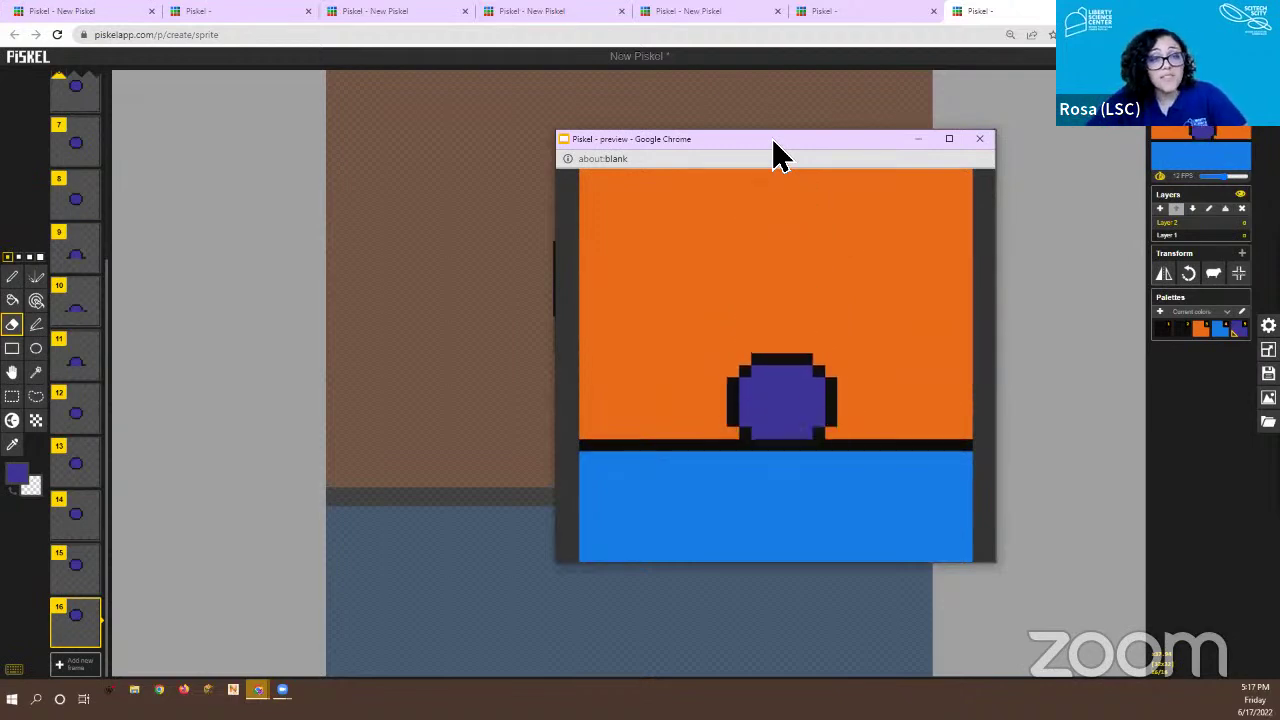
left_click(984, 141)
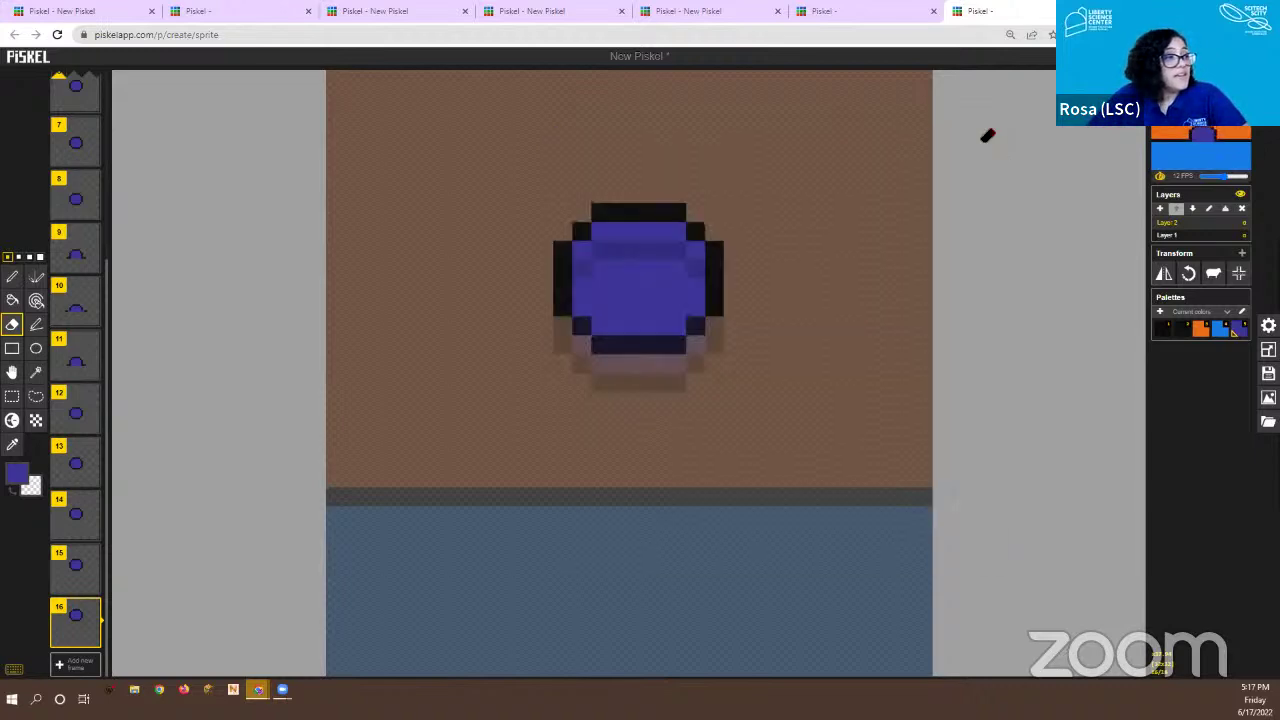
Switch to the potion flask sprite and watch its animation in an enlarged preview window, and close the preview
left_click(228, 22)
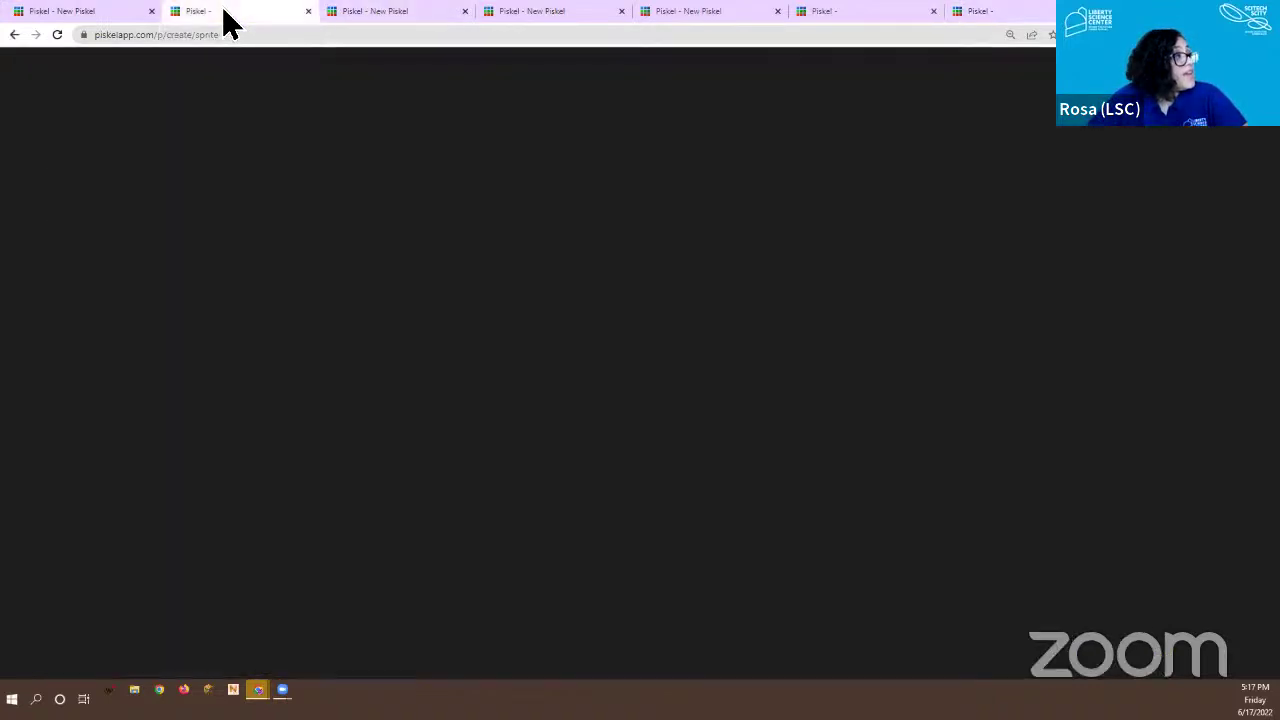
left_click(391, 20)
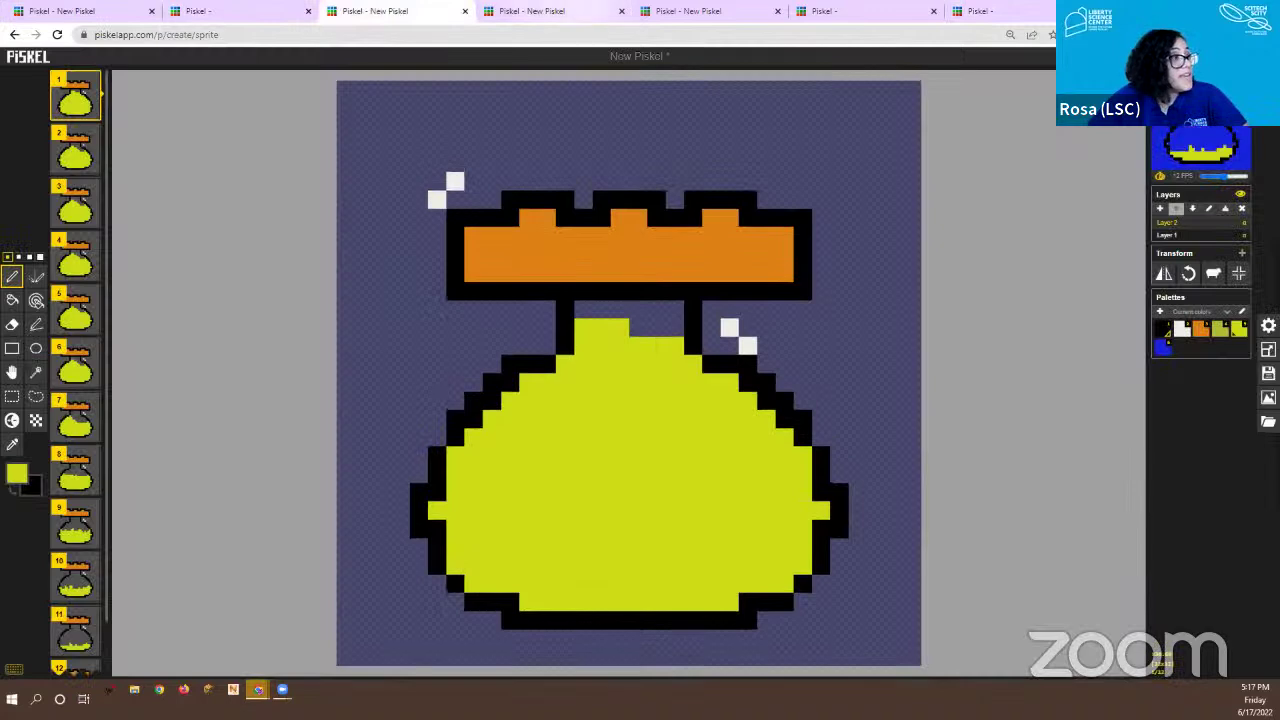
left_click(1210, 140)
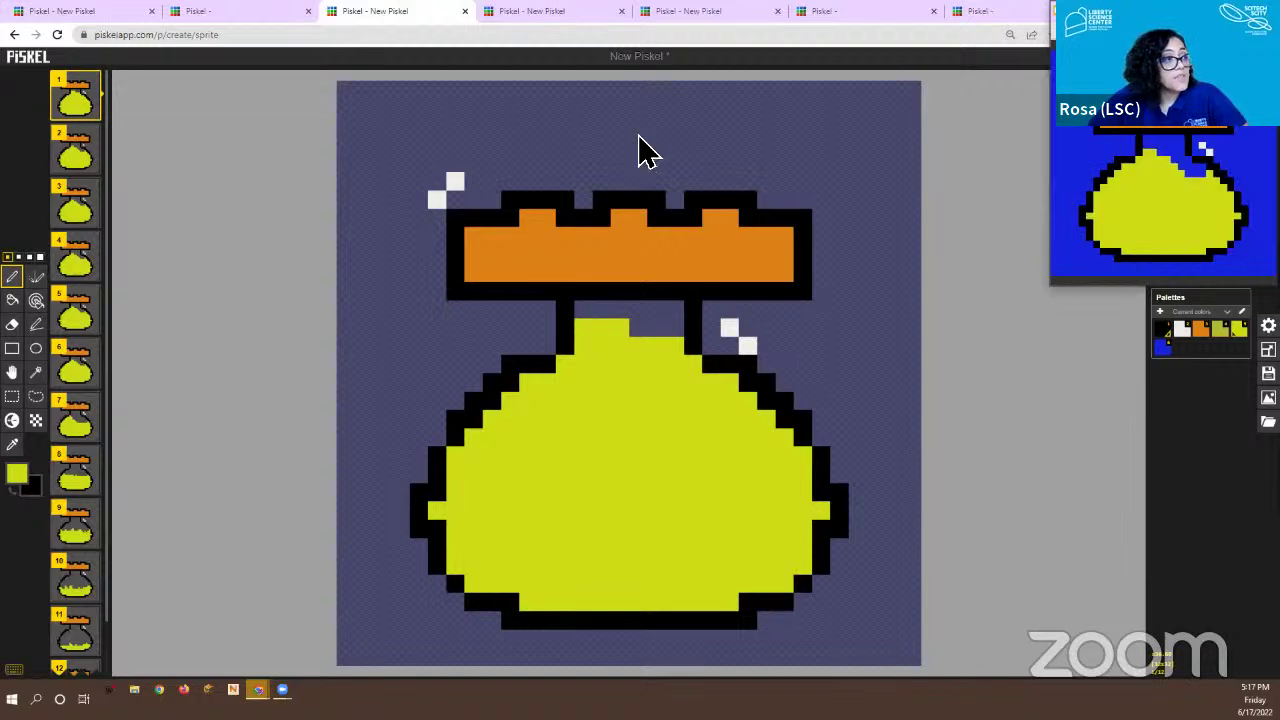
left_click_drag(1158, 12, 645, 150)
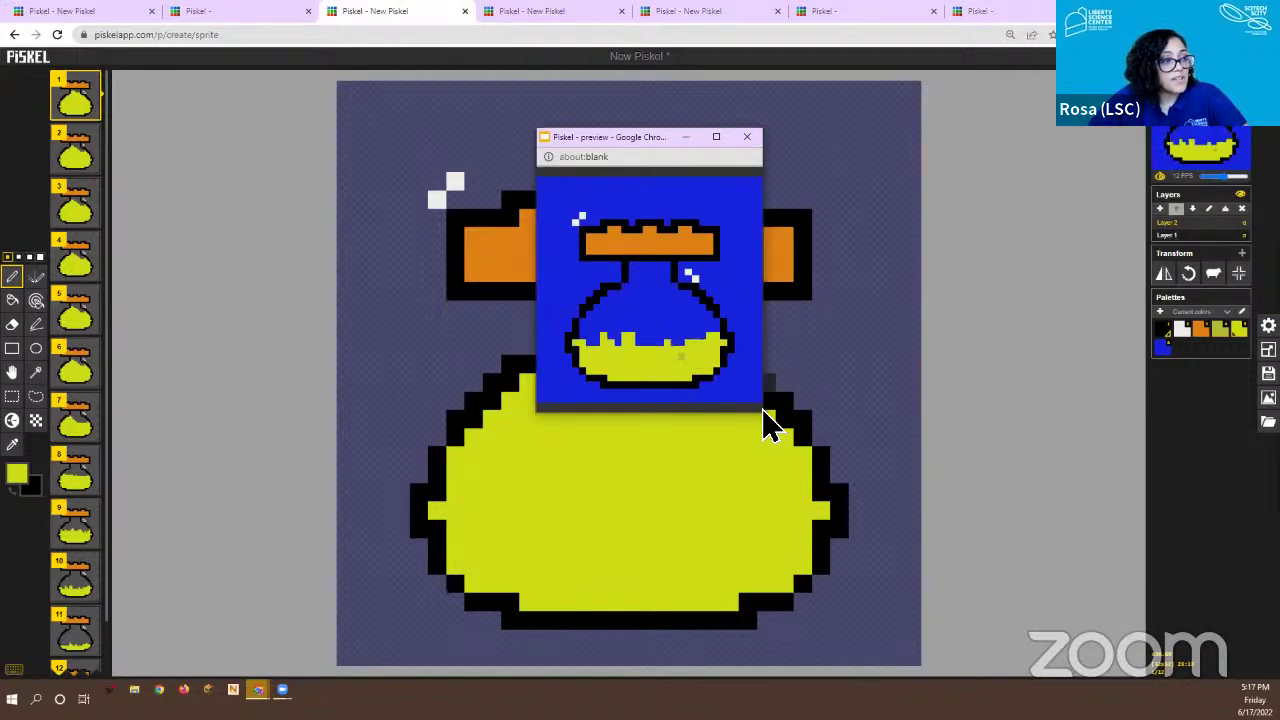
left_click_drag(764, 410, 937, 452)
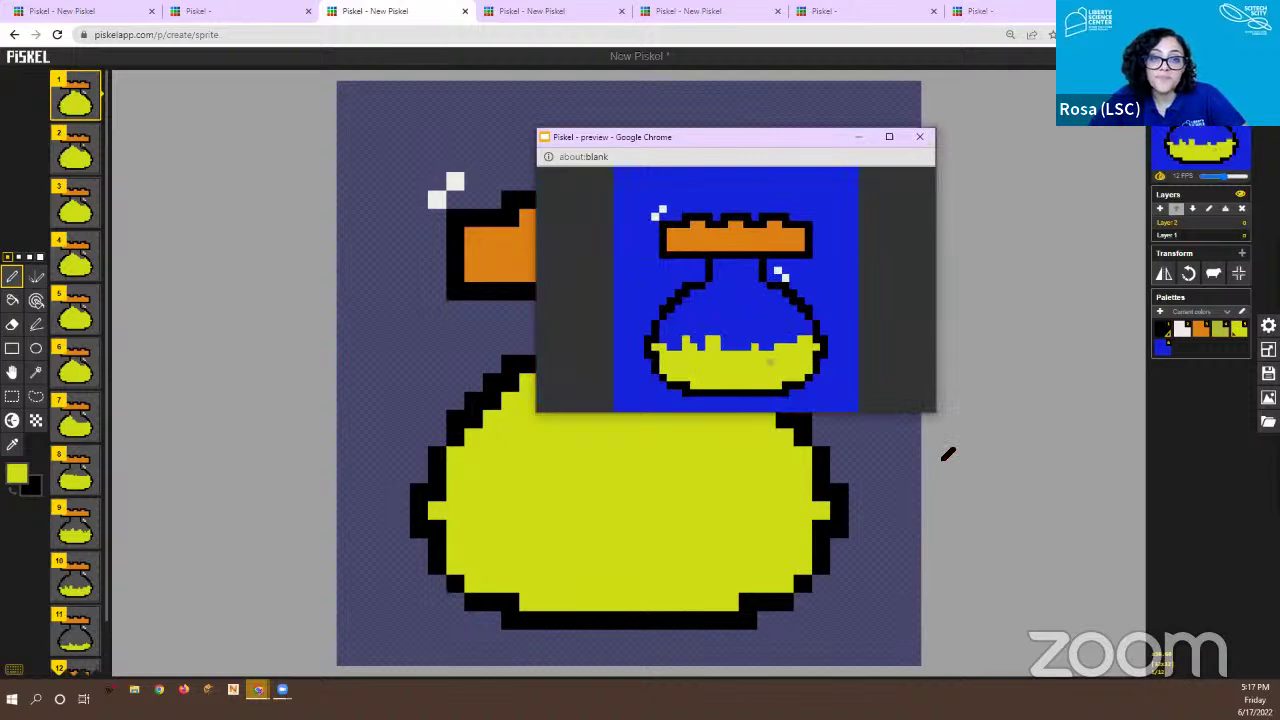
left_click(921, 143)
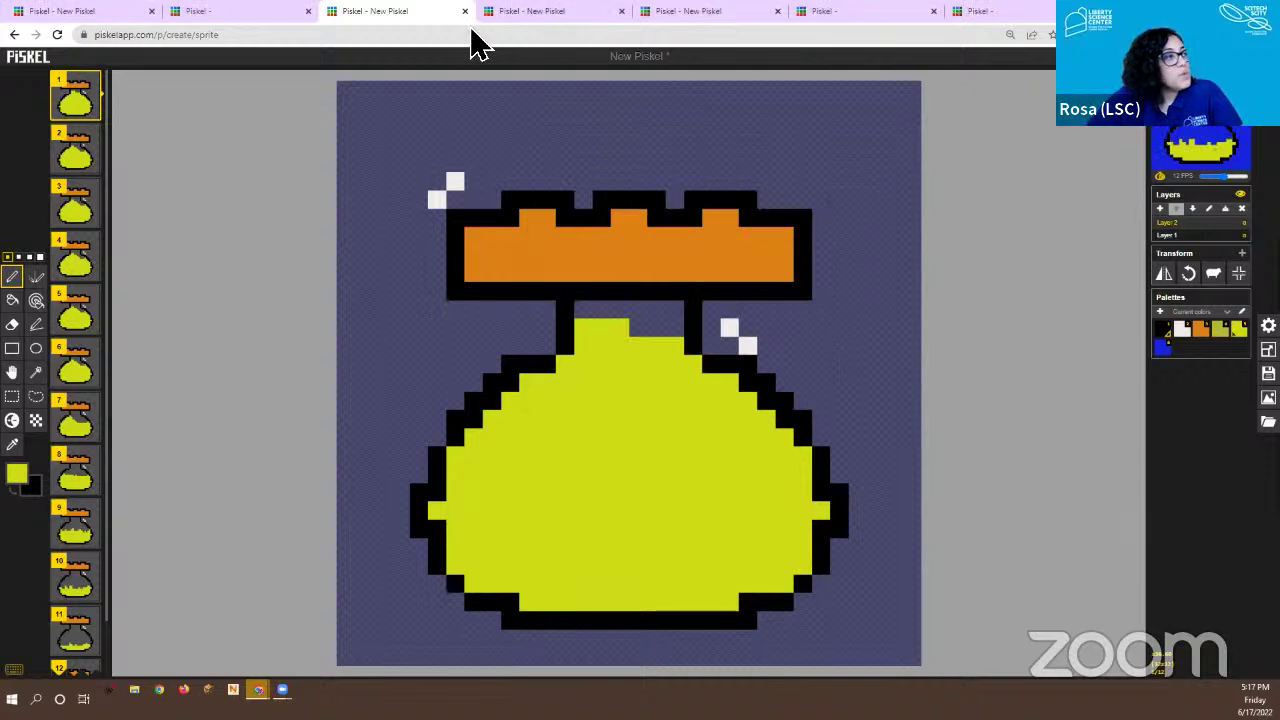
Return to the ball sprite and examine its save options and the GIF and PNG export options
left_click(990, 14)
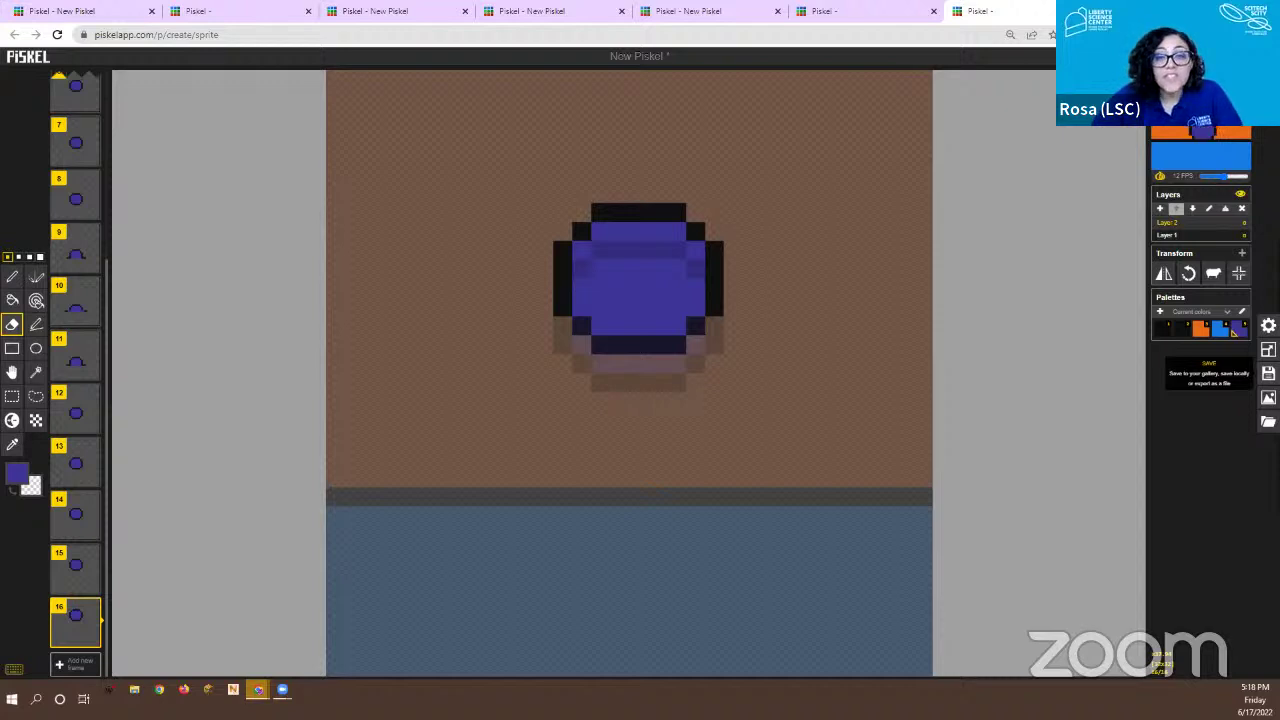
left_click(1268, 373)
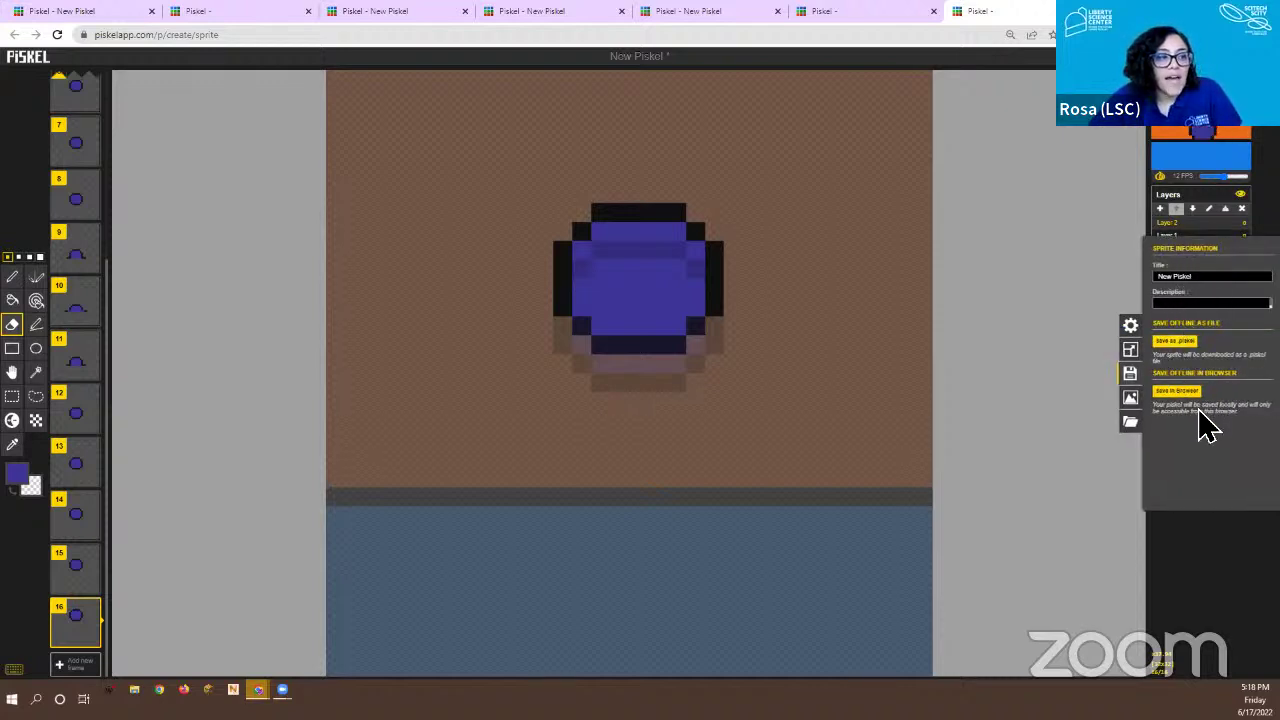
left_click(1136, 402)
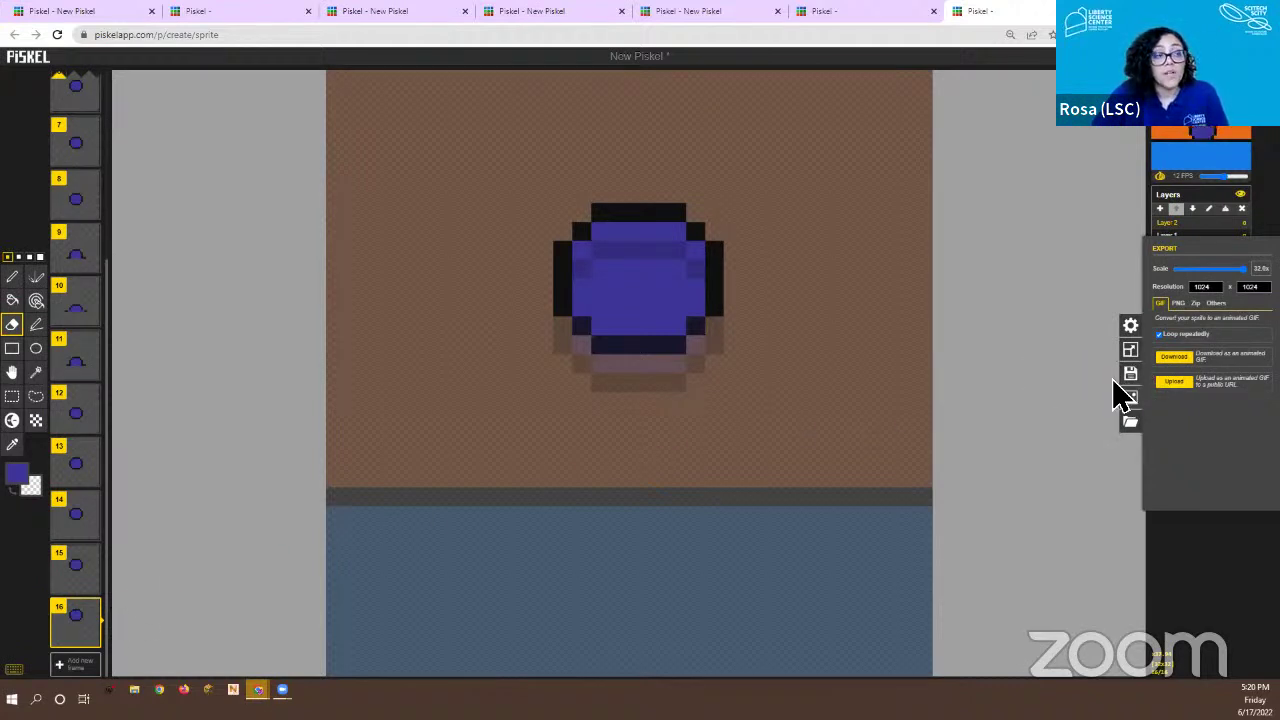
left_click(1183, 497)
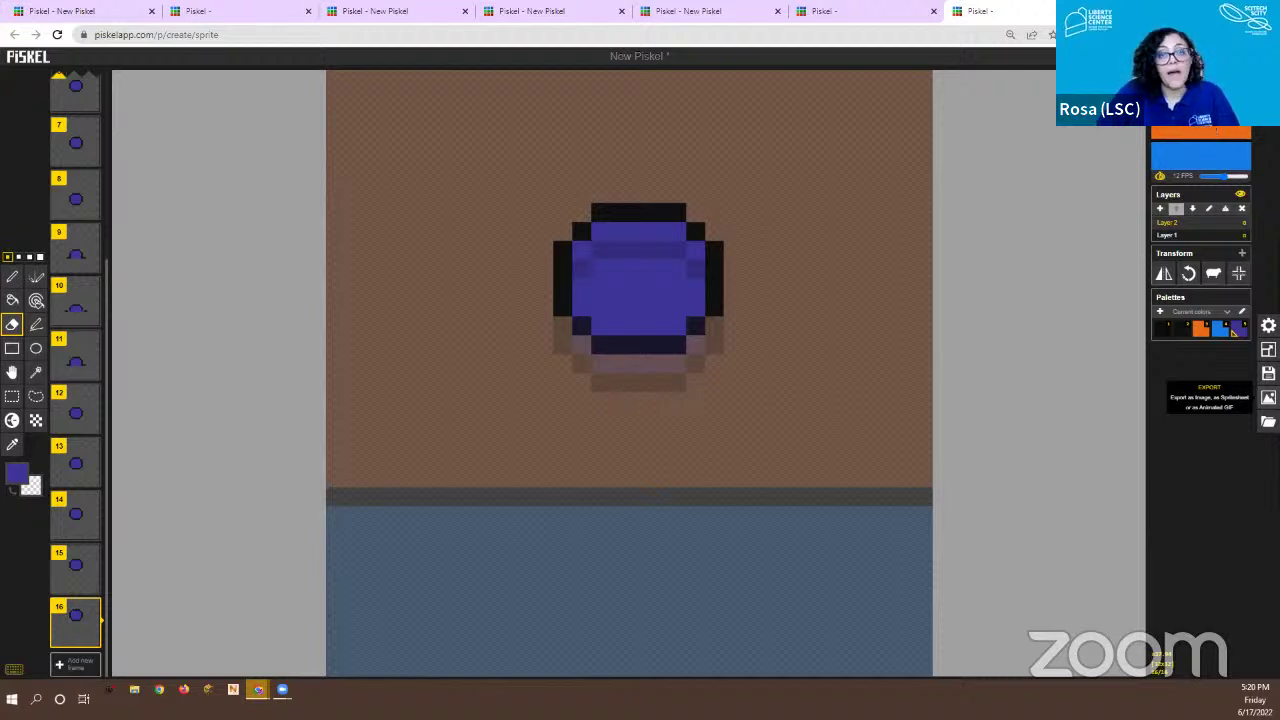
left_click(1268, 397)
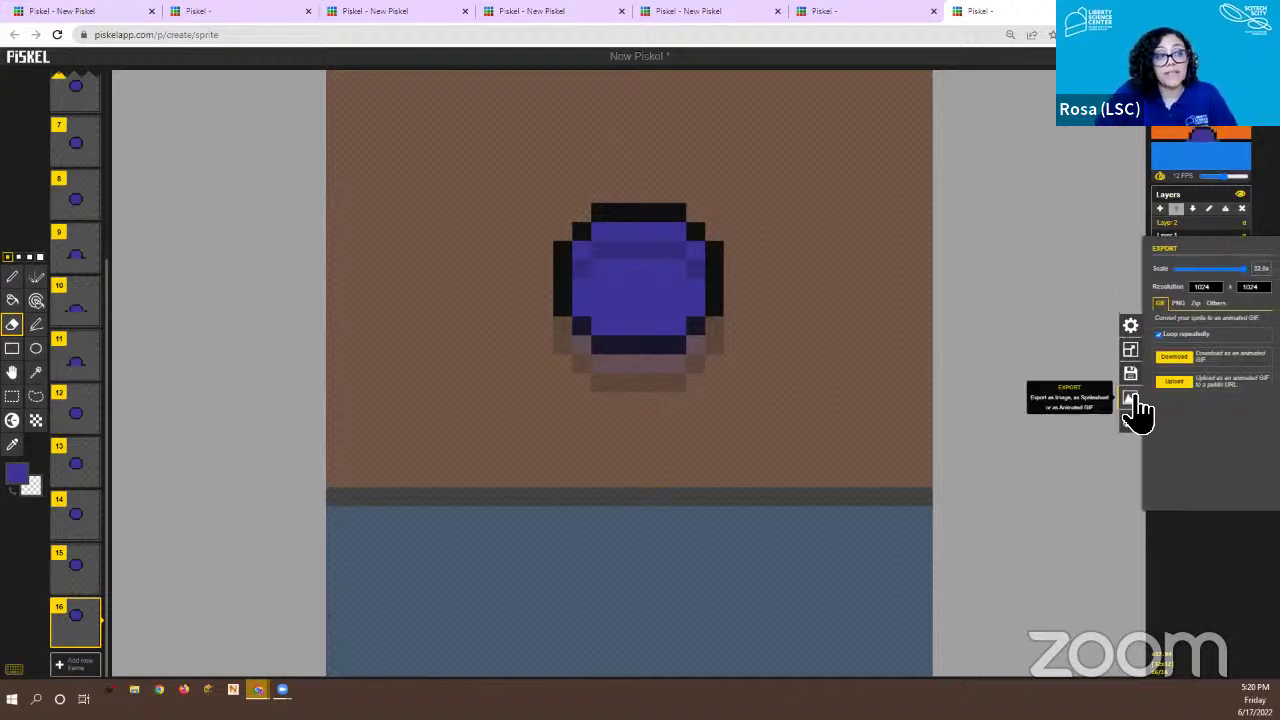
left_click(1177, 303)
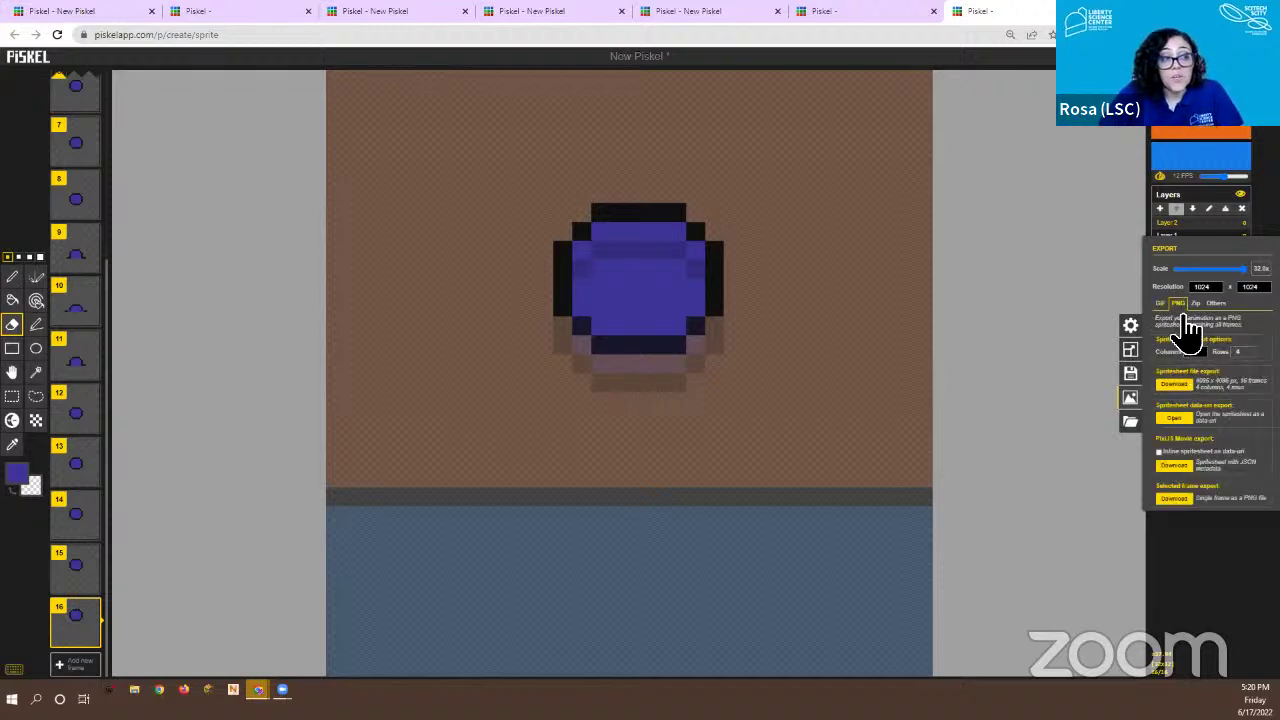
left_click(1162, 304)
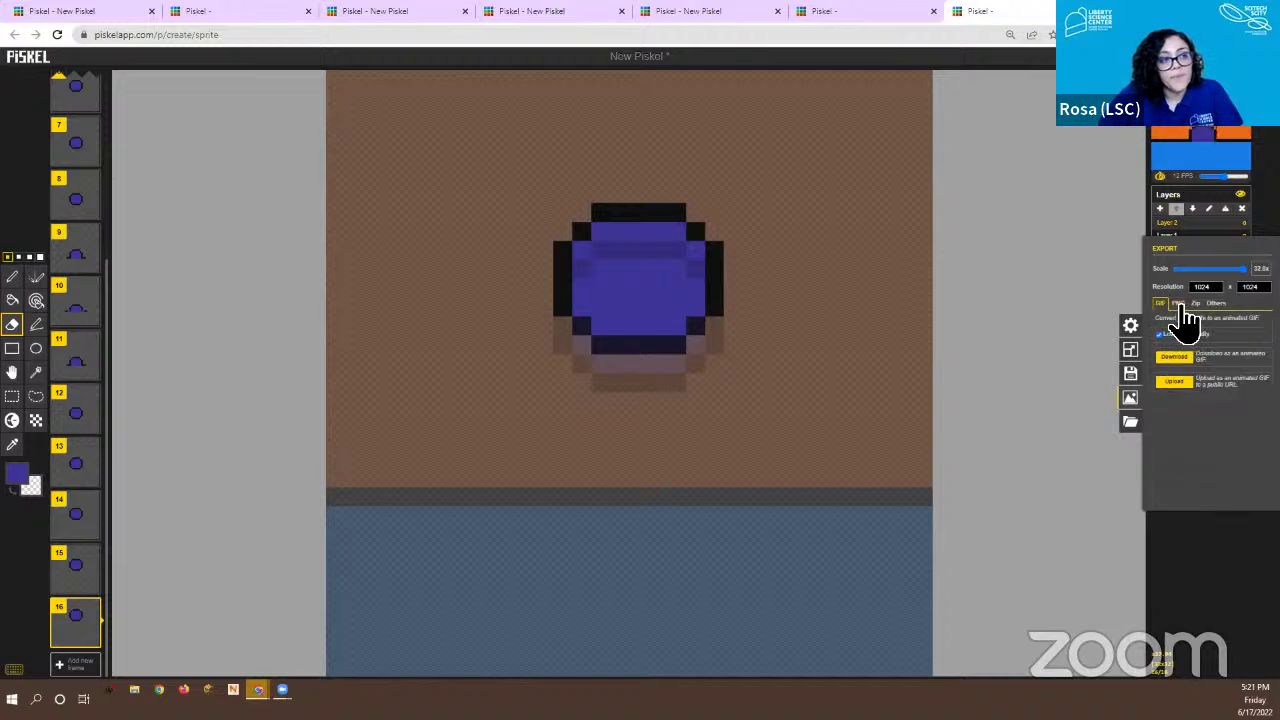
left_click(1180, 305)
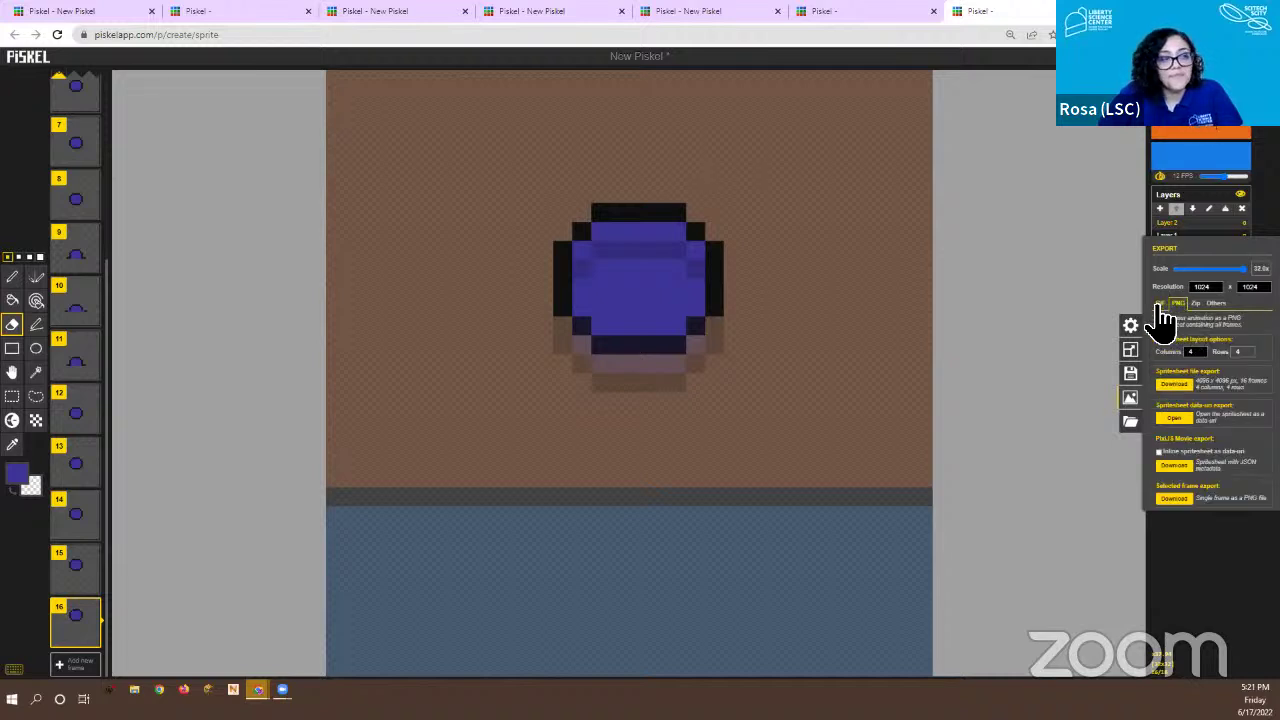
left_click(1160, 304)
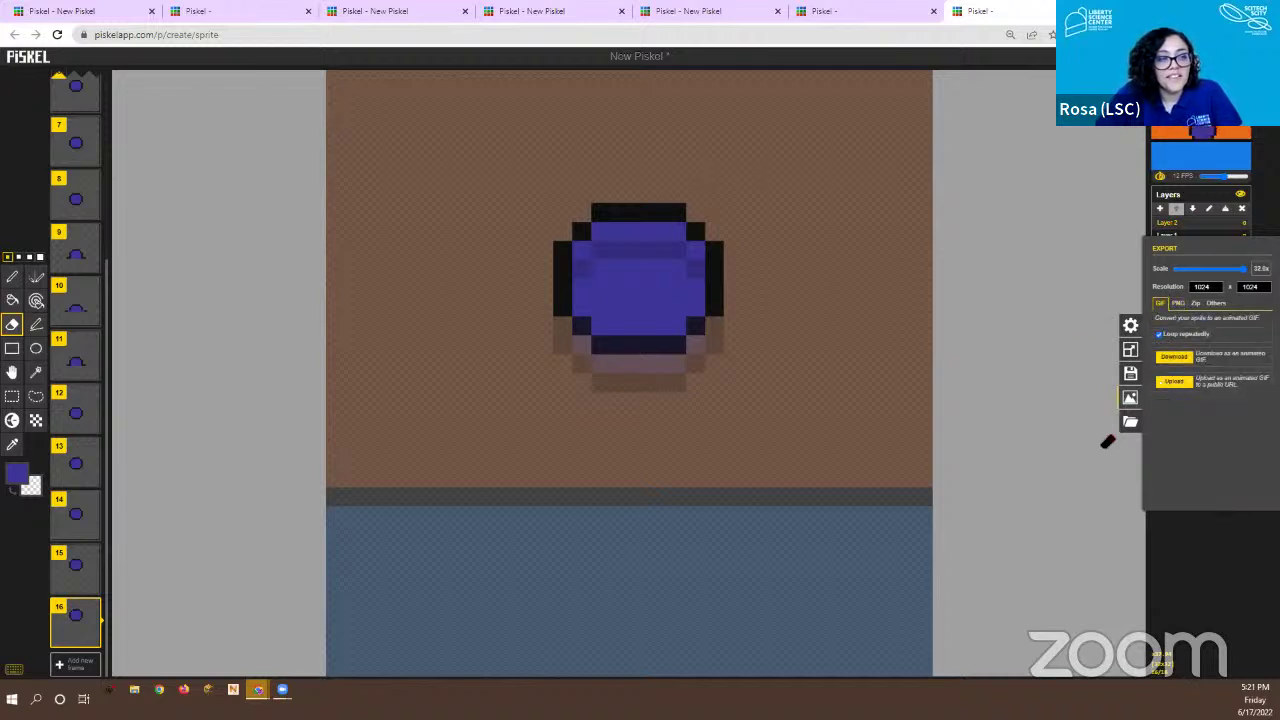